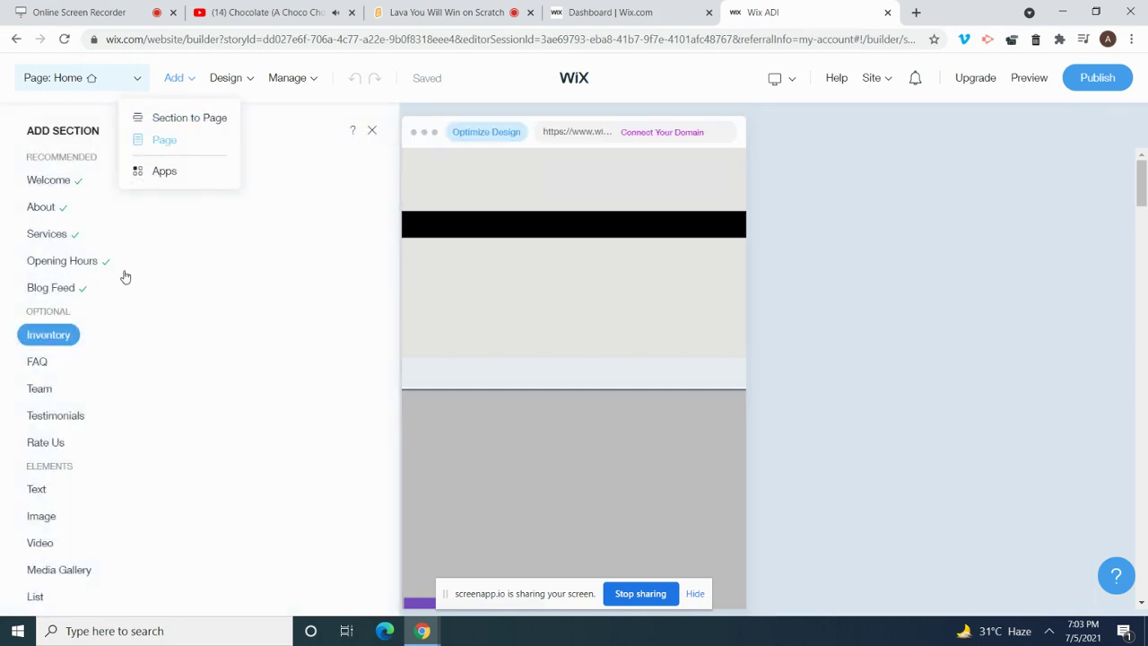
Step: Add an HTML Embed section with the embed beside its title text at the top of the Home page
left_click_drag(128, 206, 125, 289)
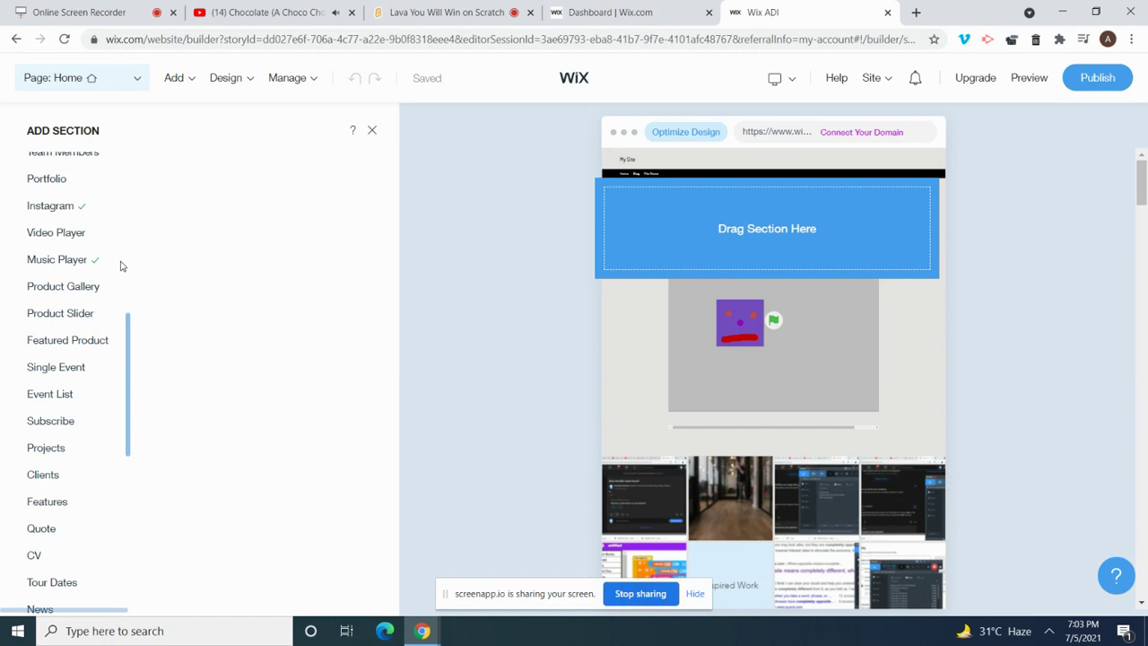
scroll(126, 197, "up", 9)
scroll(135, 242, "down", 2)
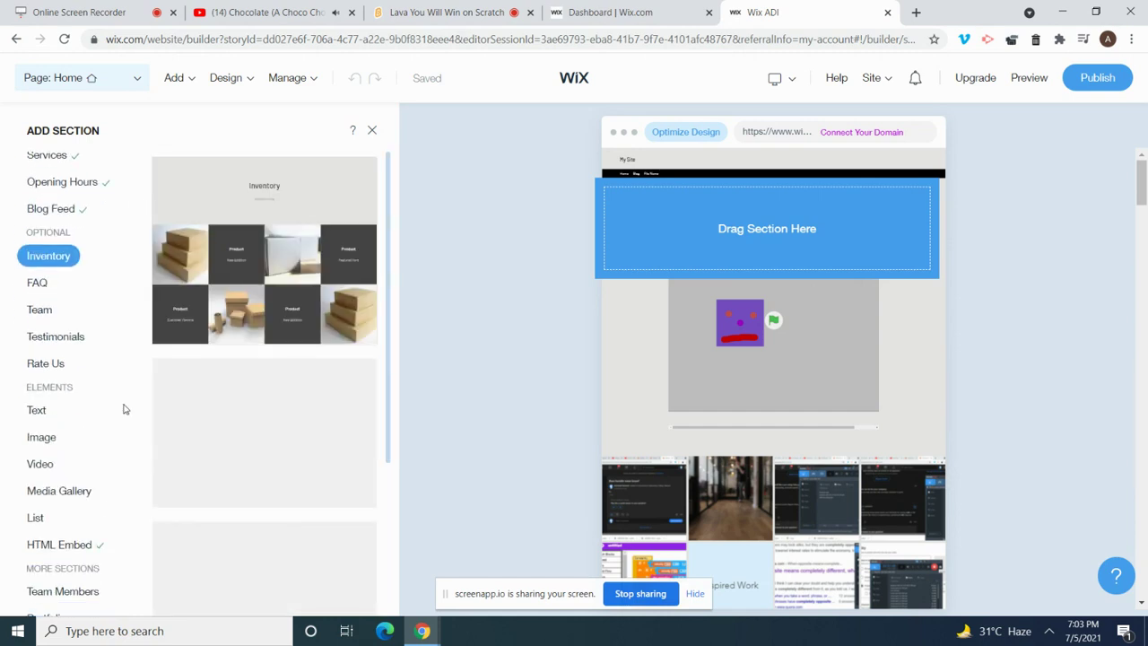
left_click(83, 548)
left_click_drag(243, 221, 823, 173)
Step: Set the speaker volume to 30
left_click(1048, 631)
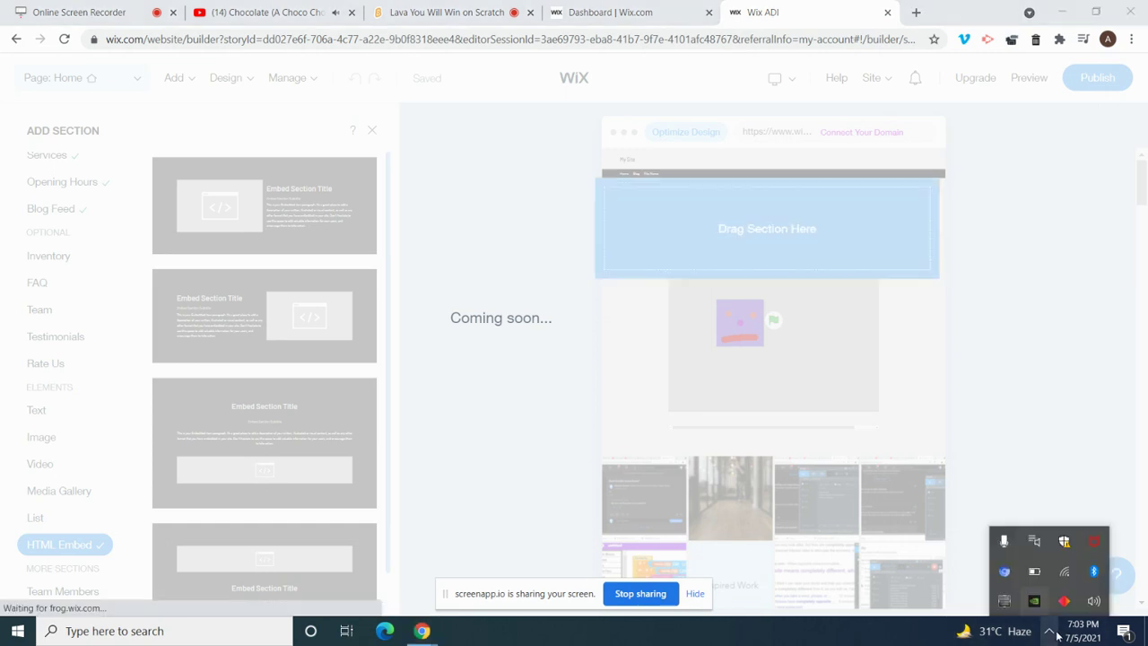
left_click(1093, 600)
left_click_drag(1032, 594, 981, 630)
Step: Enter the iframe code for Scratch project 511143933 with width 1152 and height 864 as the section's HTML, and enlarge the embed frame's height
left_click(649, 392)
left_click(200, 415)
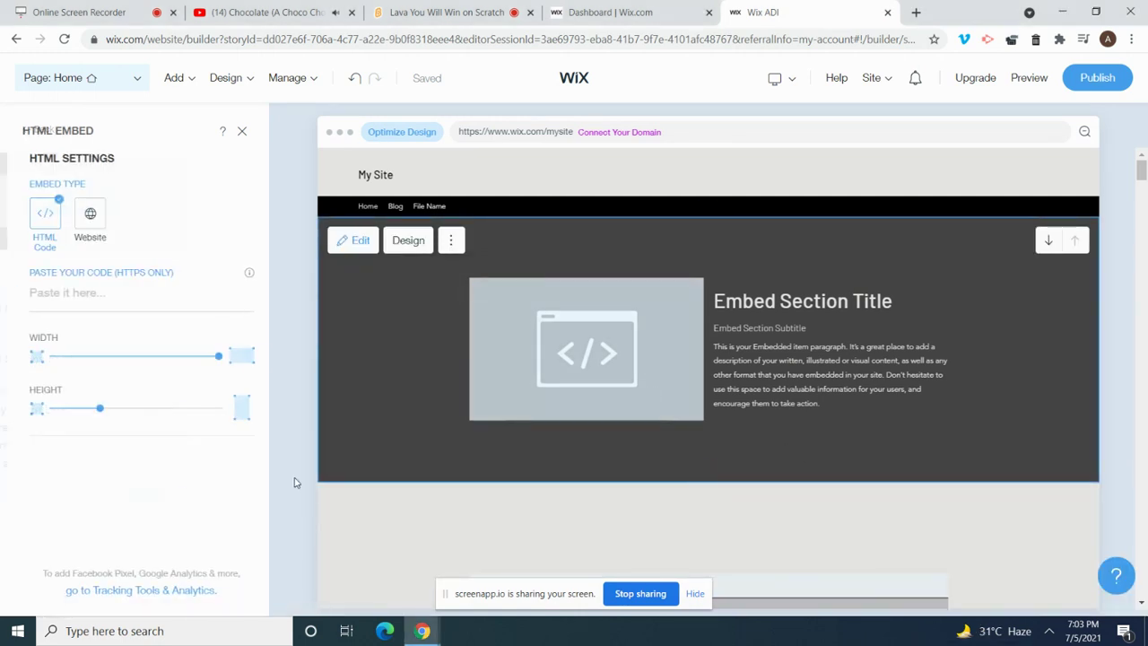
type("<iframe src=\"https://scratch.mit.edu/projects/511143933/embed\" allowtransparency=\"true\" width=\"485\" height=\"402\" frameborder=\"0\" scrolling=\"no\" allowfullscreen></iframe>")
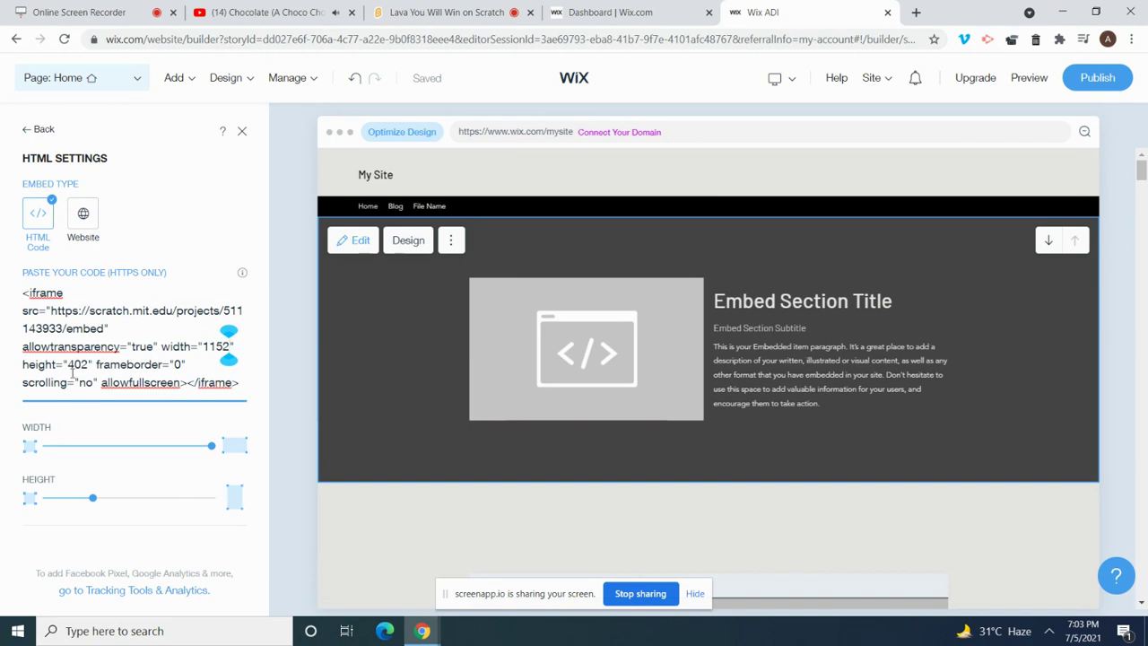
type("864")
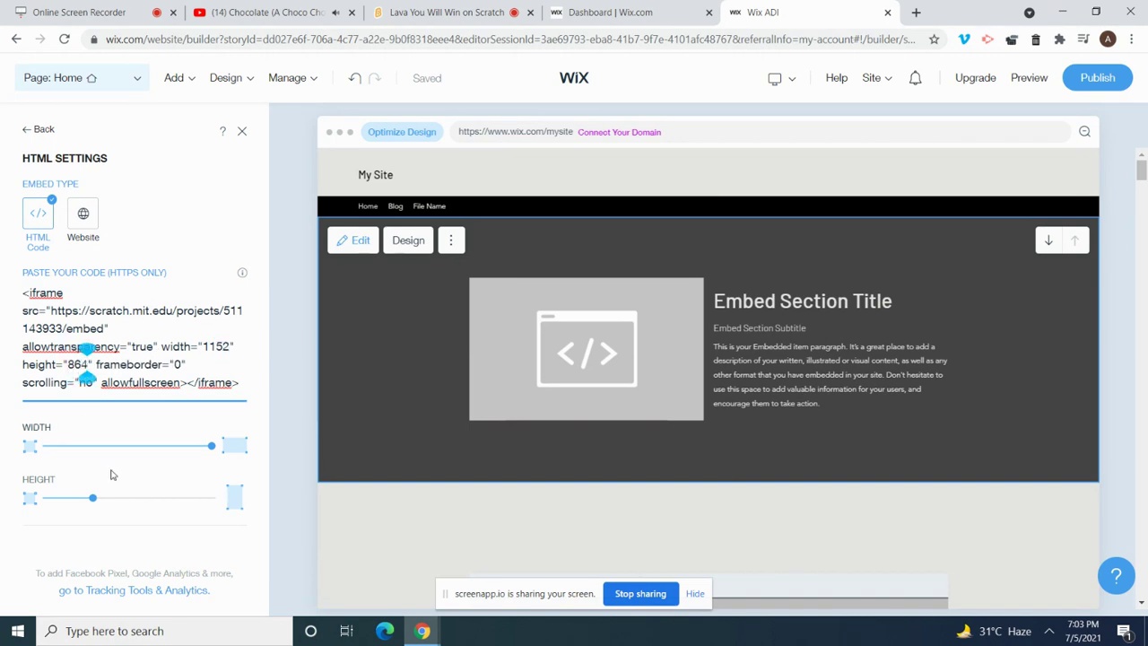
left_click(97, 505)
left_click_drag(207, 457, 399, 399)
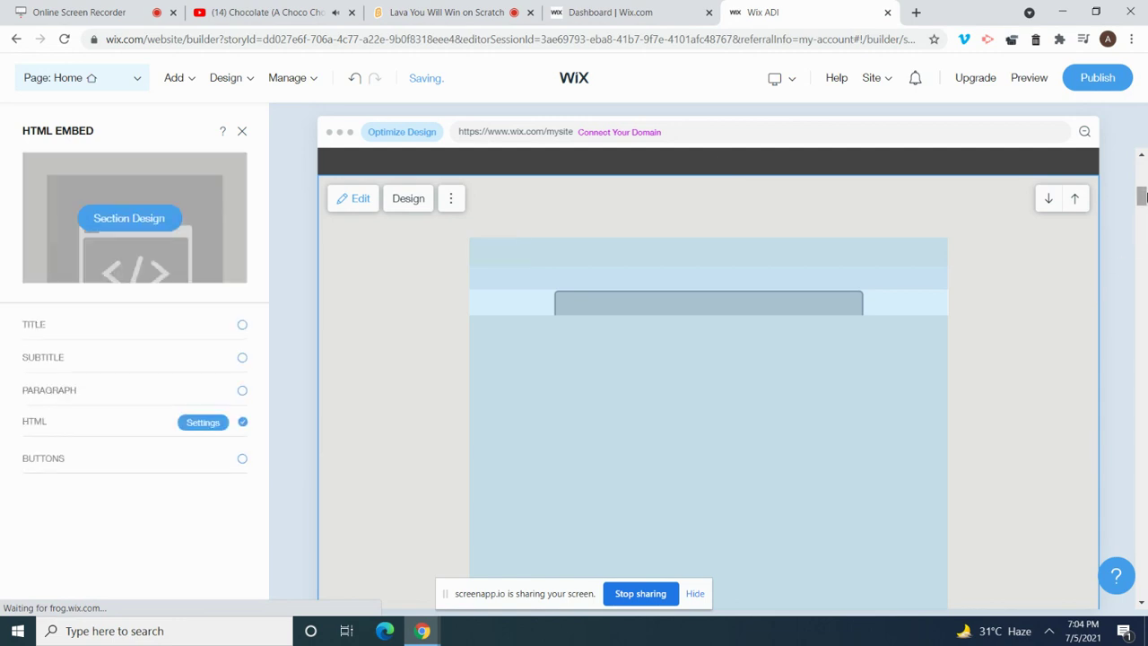
Step: Remove the paragraph, subtitle and title text from the HTML Embed section
left_click_drag(1141, 195, 1142, 158)
mouse_move(697, 523)
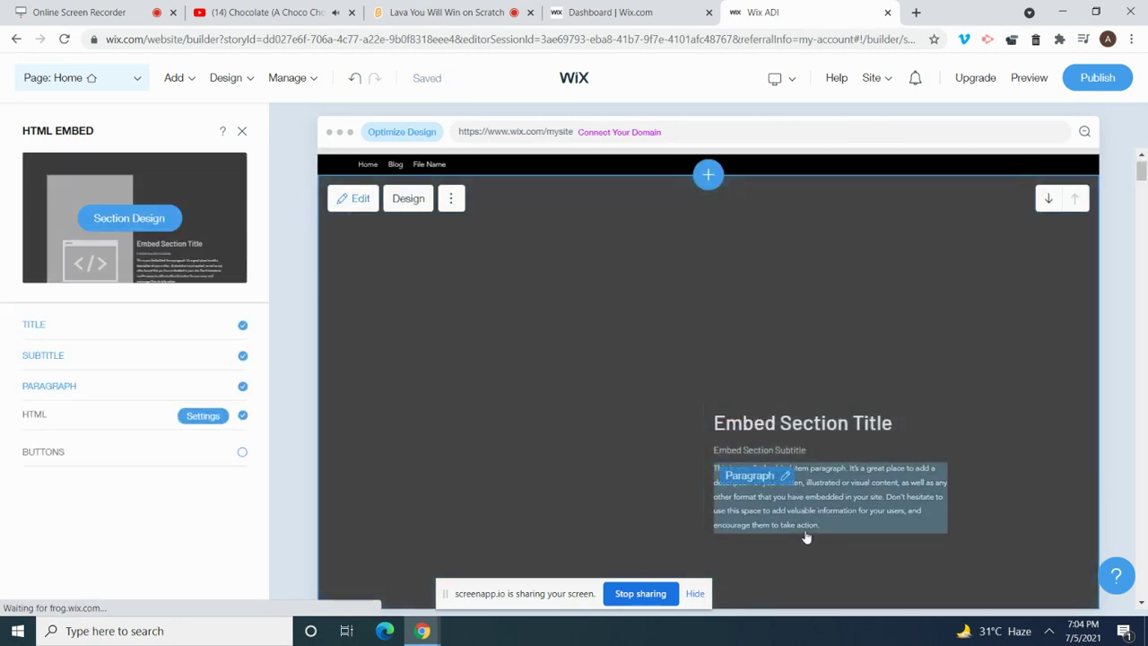
key("BackSpace")
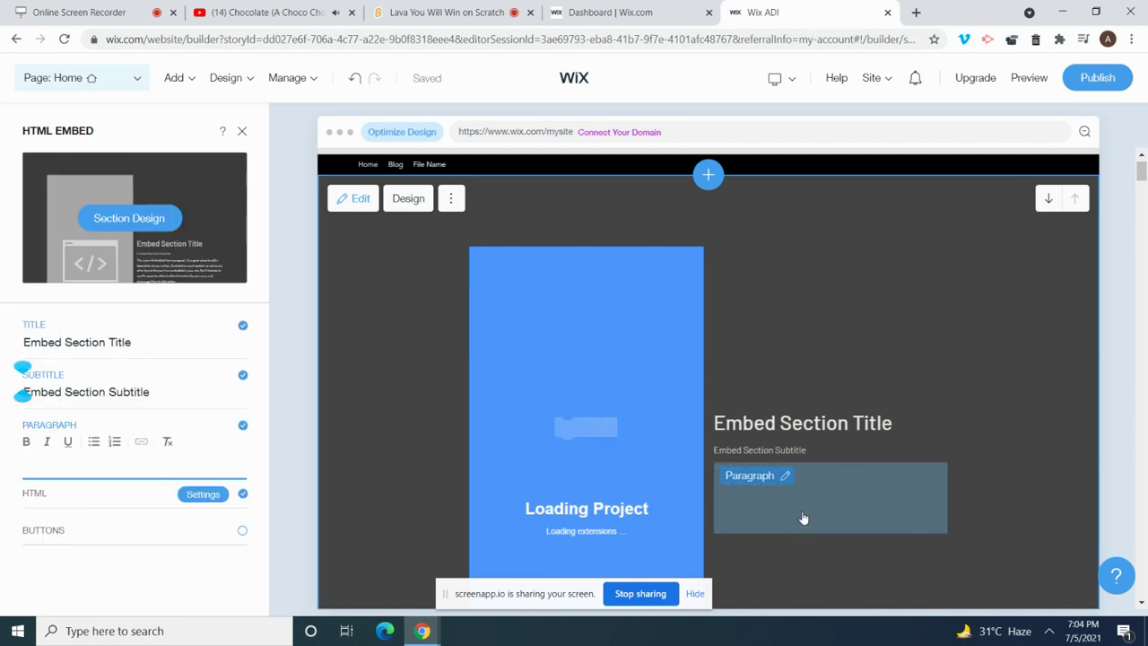
left_click(791, 451)
key("BackSpace")
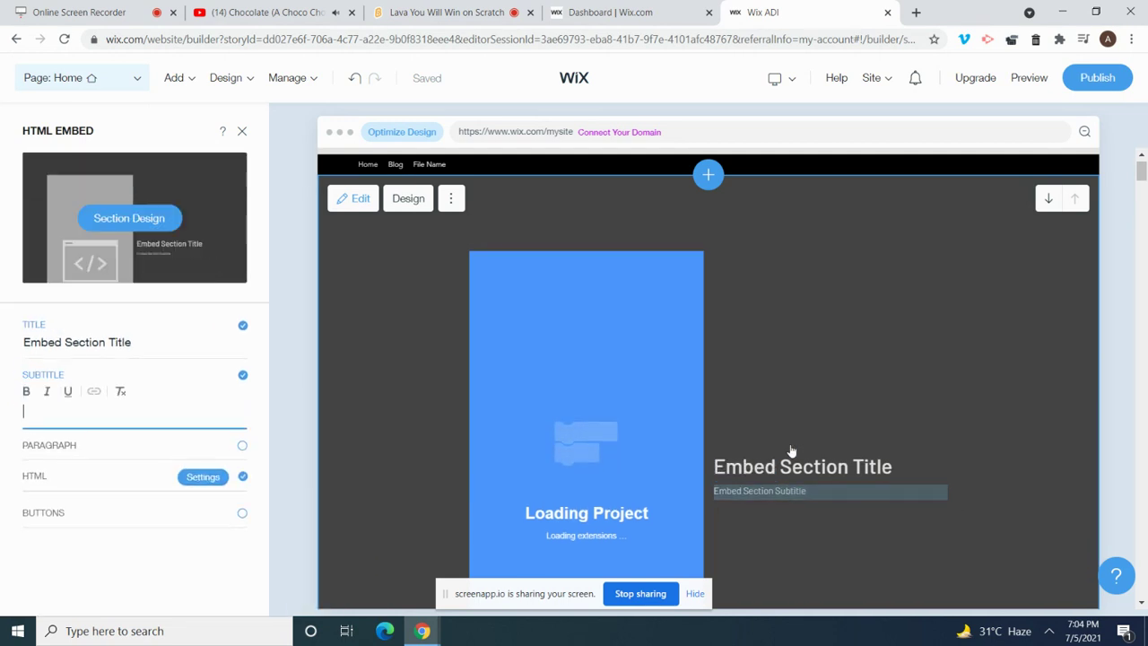
left_click(768, 473)
key("BackSpace")
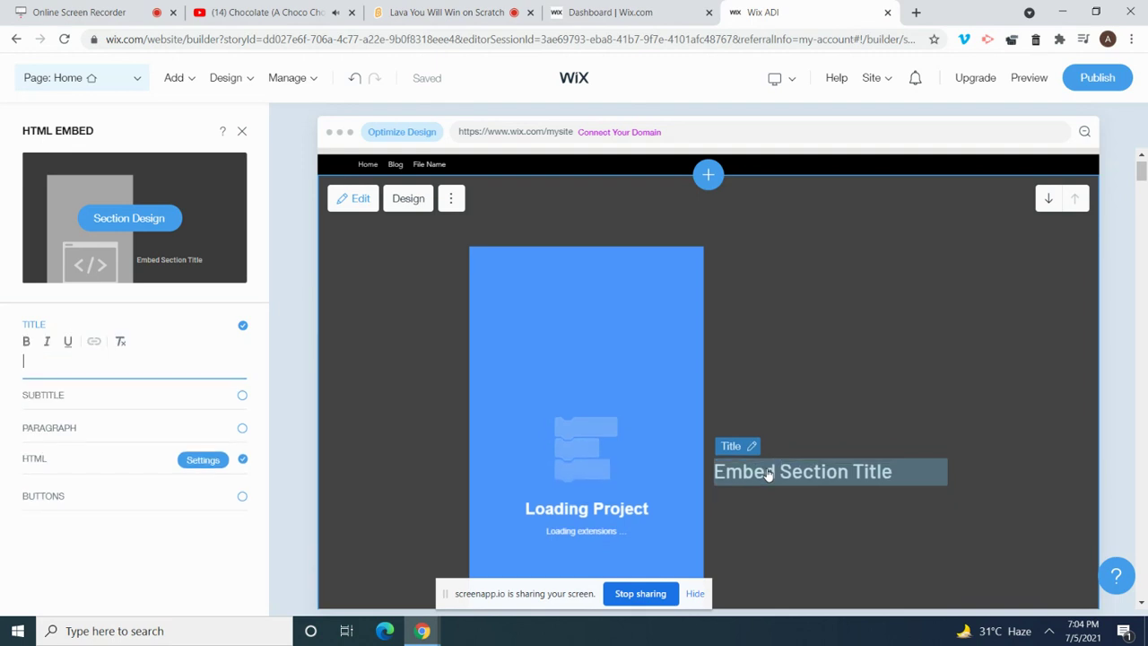
Step: Set the speaker volume to 52
left_click(1048, 630)
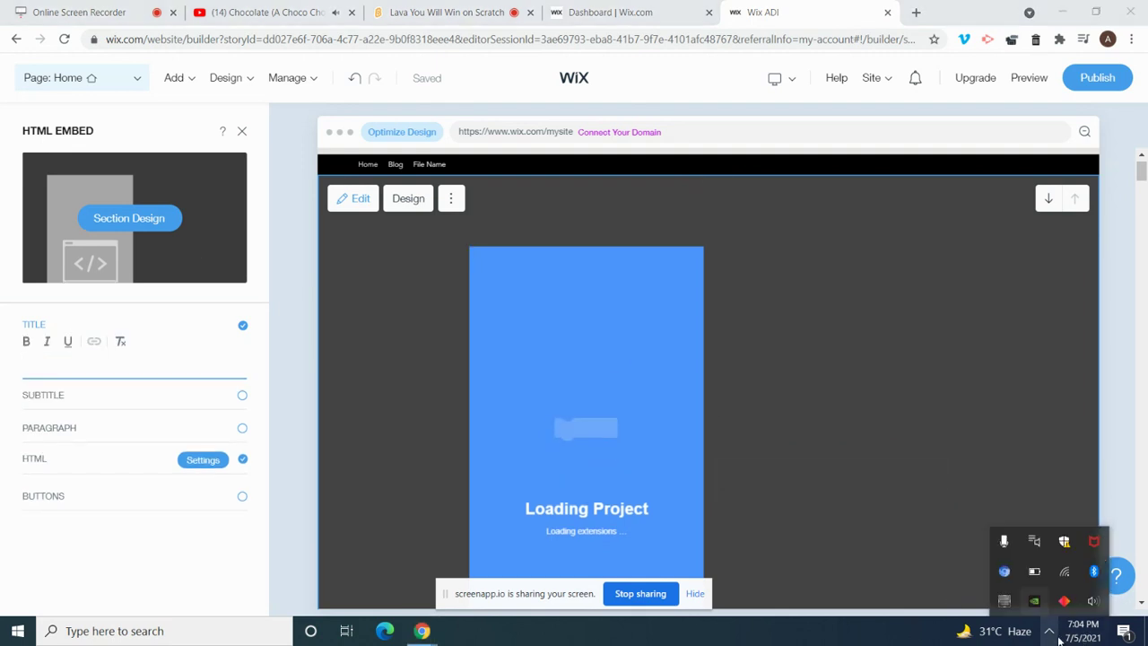
left_click(1094, 602)
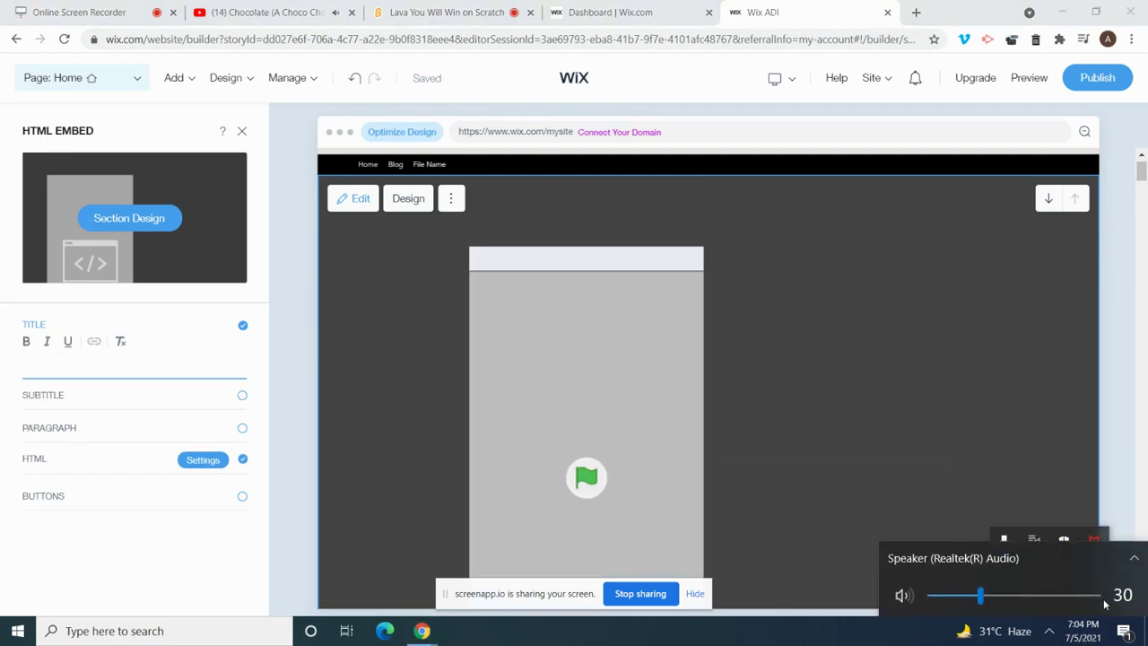
left_click(1085, 596)
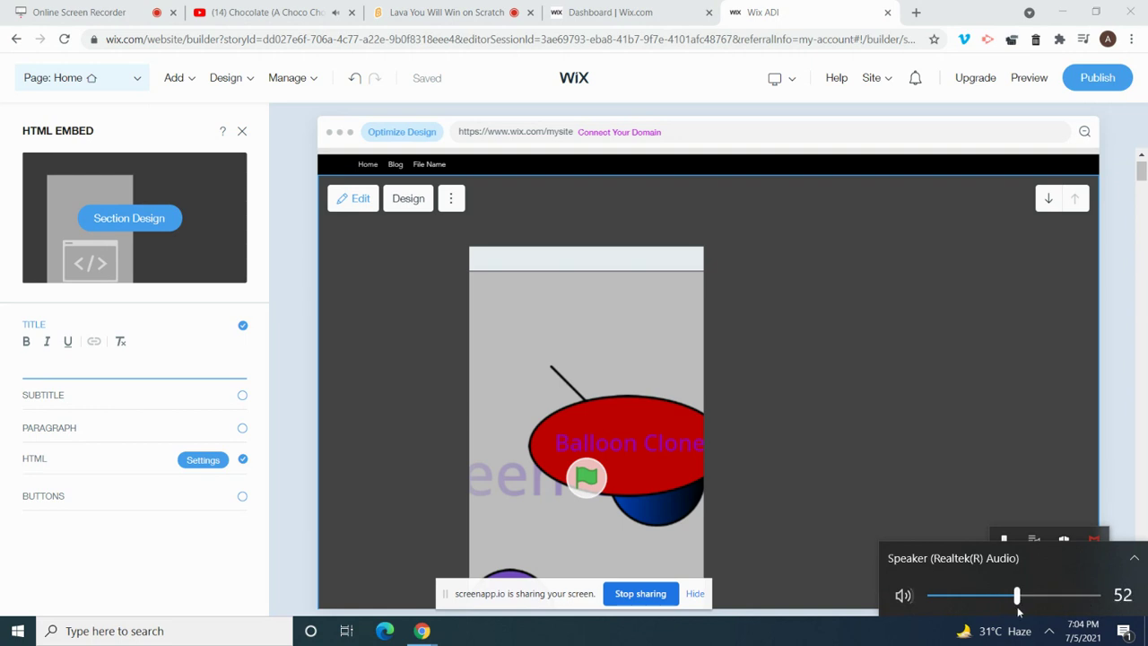
Step: Add the Inventory section layout with a black header and checkered product grid above the HTML Embed section
left_click(242, 131)
left_click(173, 77)
left_click(150, 117)
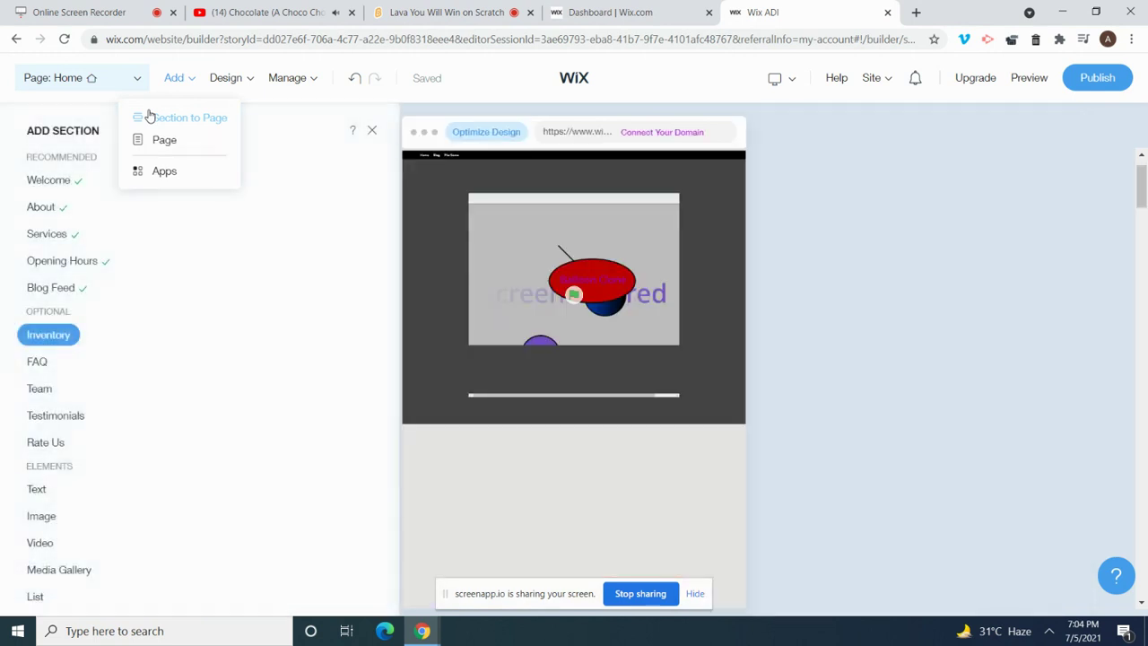
left_click(60, 232)
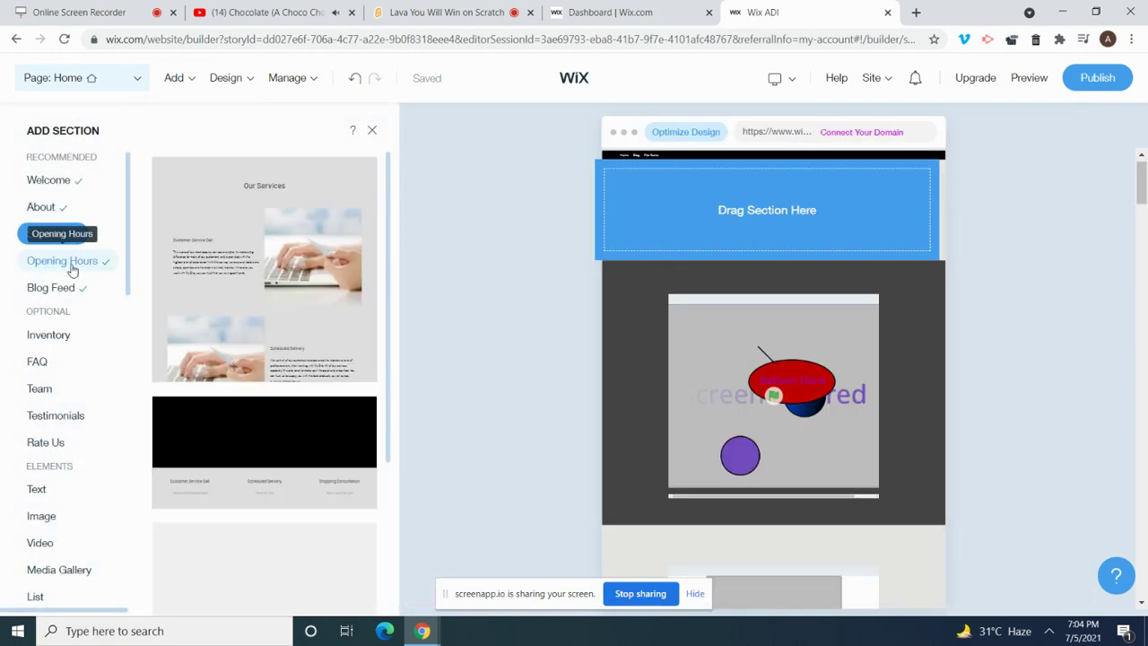
left_click(59, 261)
left_click(69, 288)
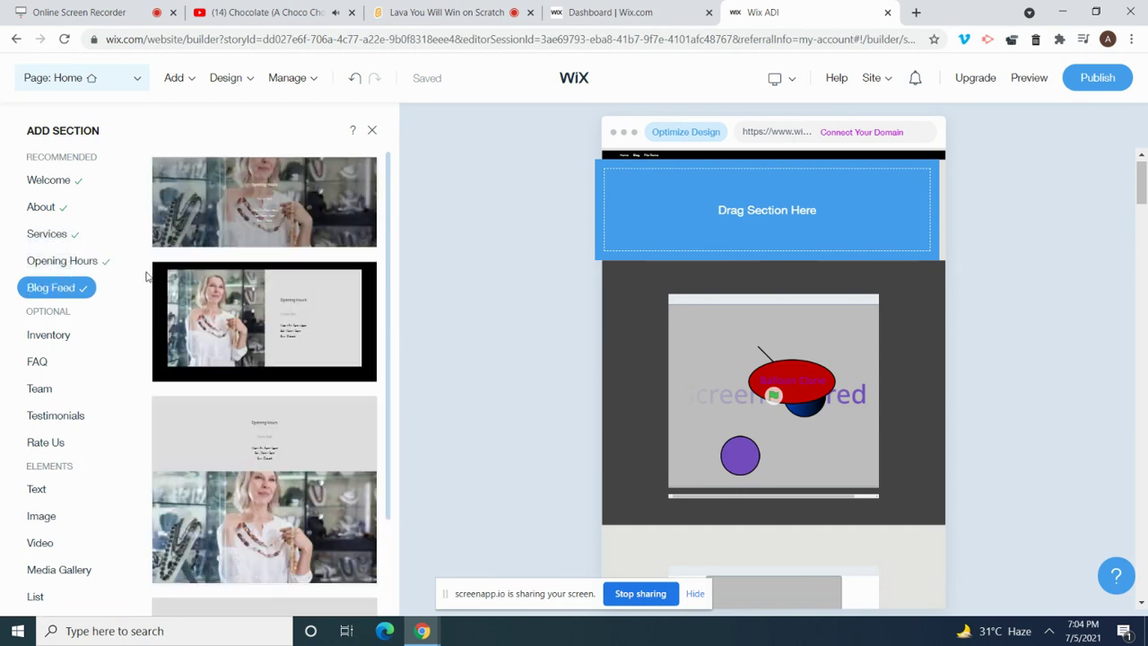
left_click(47, 335)
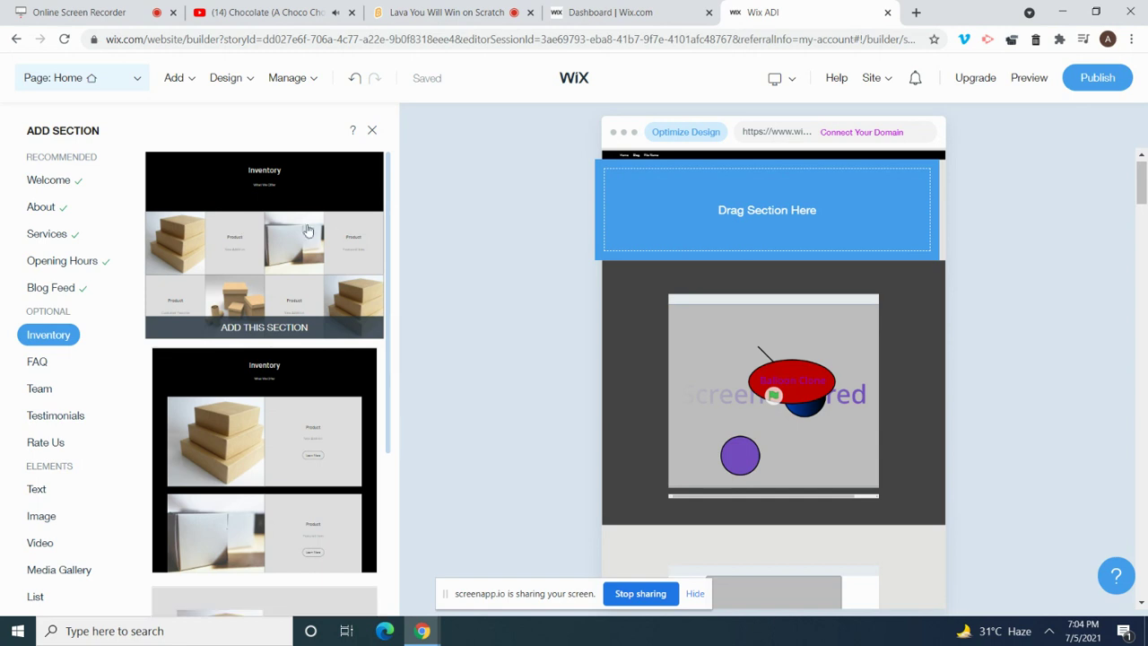
left_click_drag(564, 254, 701, 239)
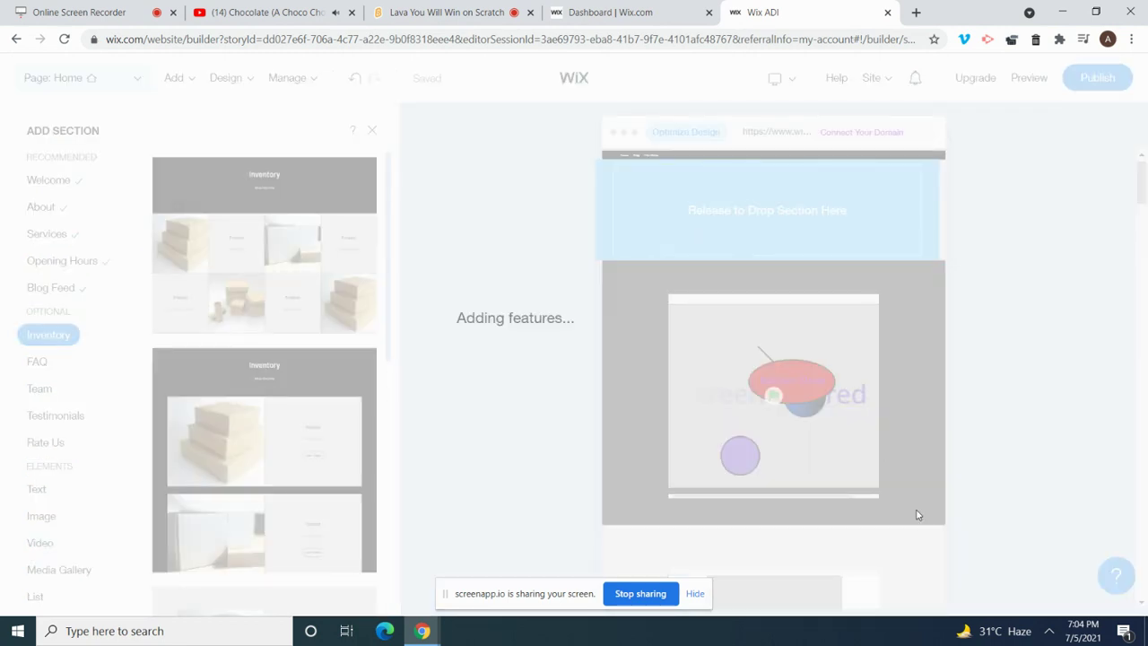
Step: Set the speaker volume to 56
left_click(1048, 631)
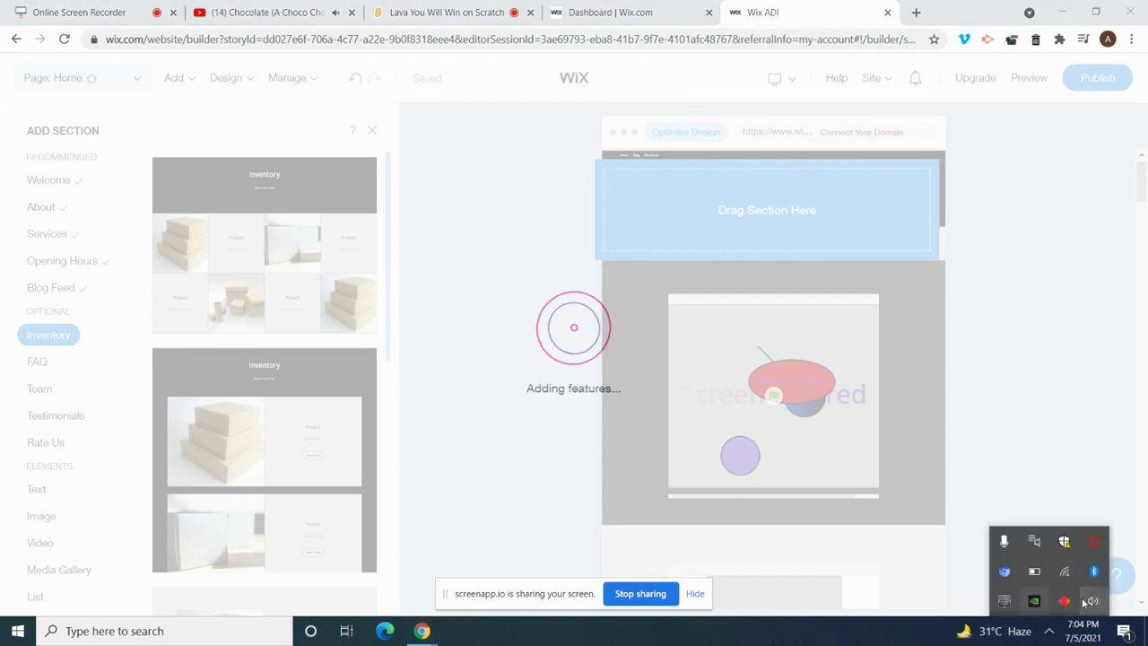
left_click(1062, 603)
left_click_drag(1060, 606, 1023, 599)
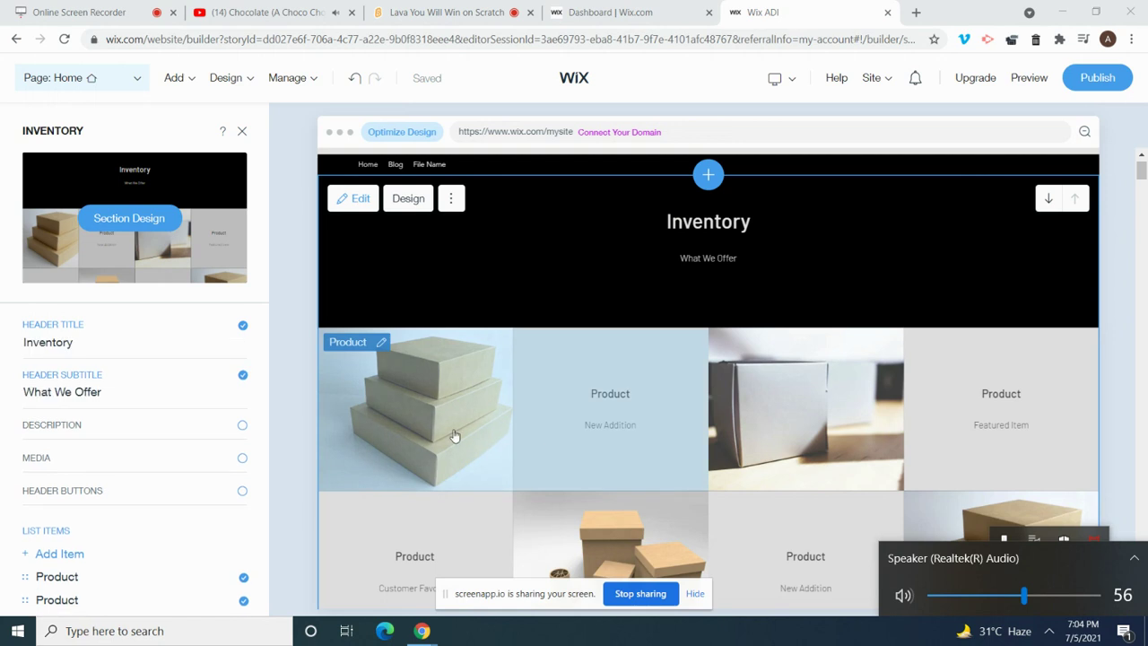
Step: Open the third inventory product, Customer Favorite, for editing and turn on its Learn More button
left_click_drag(254, 359, 262, 453)
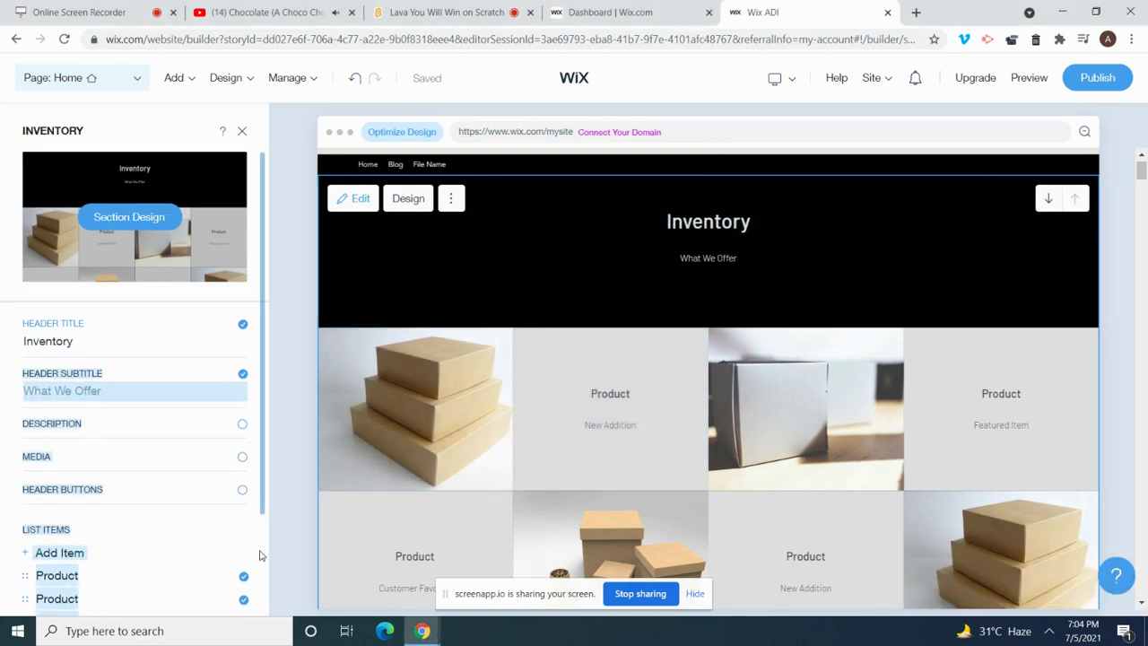
scroll(263, 524, "down", 2)
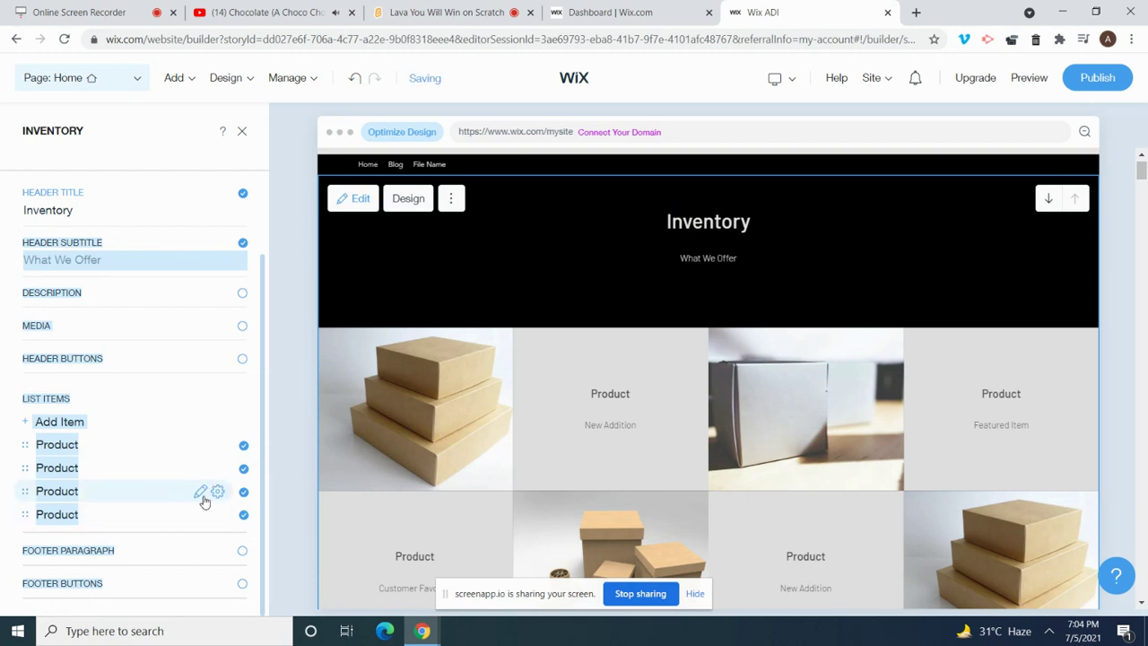
left_click(202, 495)
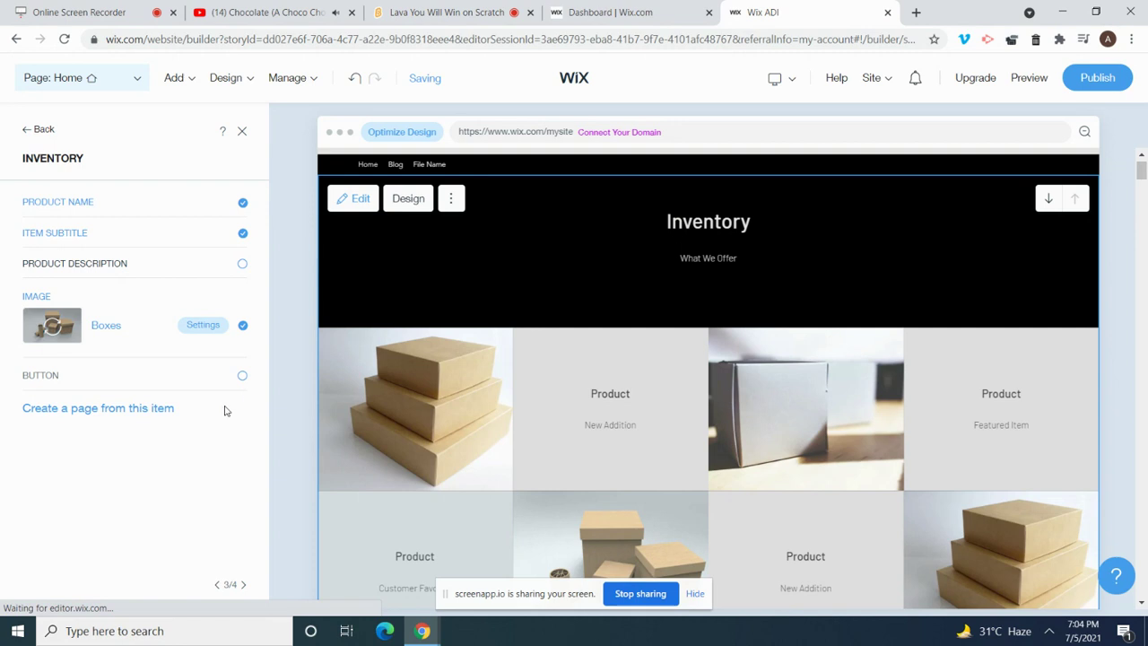
left_click_drag(157, 443, 242, 412)
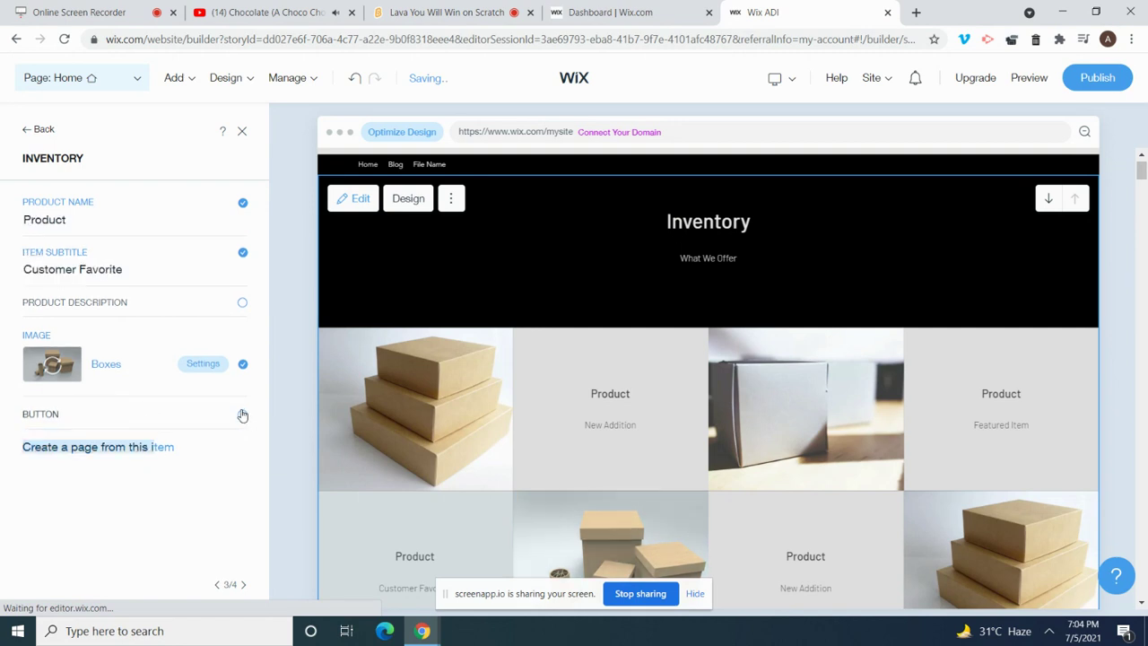
left_click(243, 415)
left_click(223, 434)
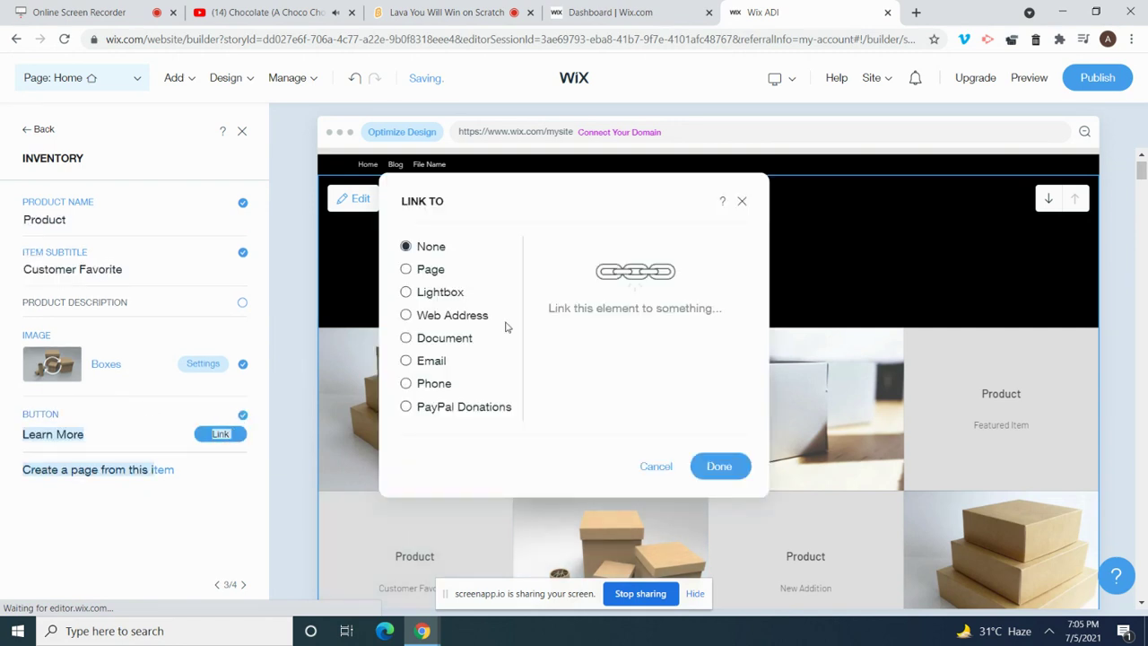
left_click(444, 316)
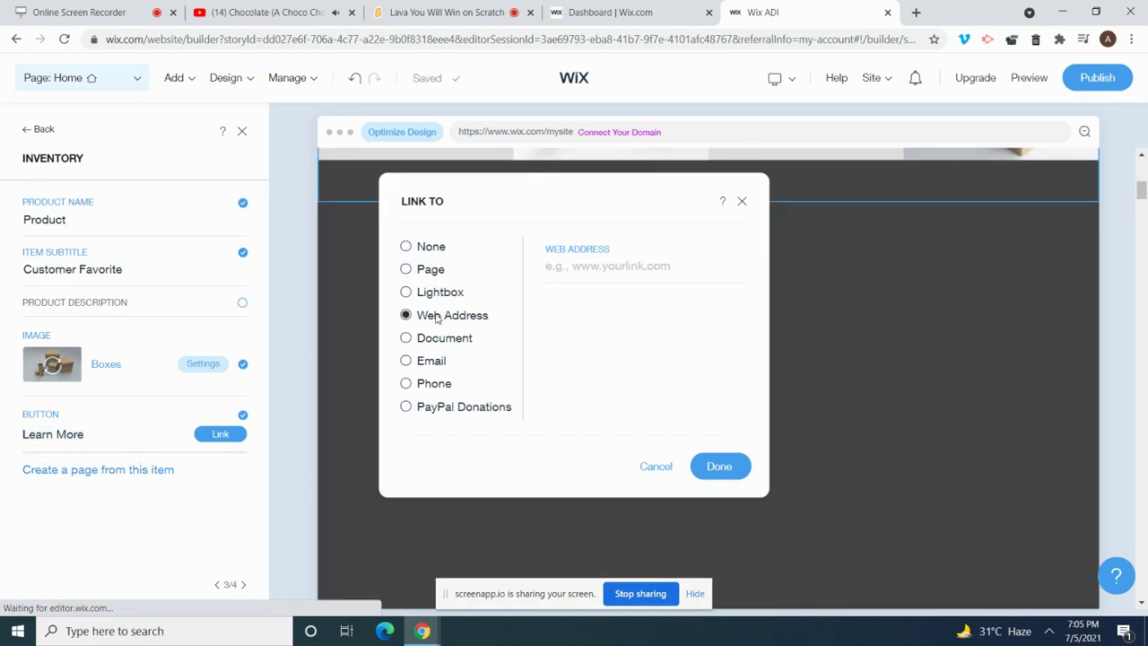
left_click(588, 270)
left_click(455, 10)
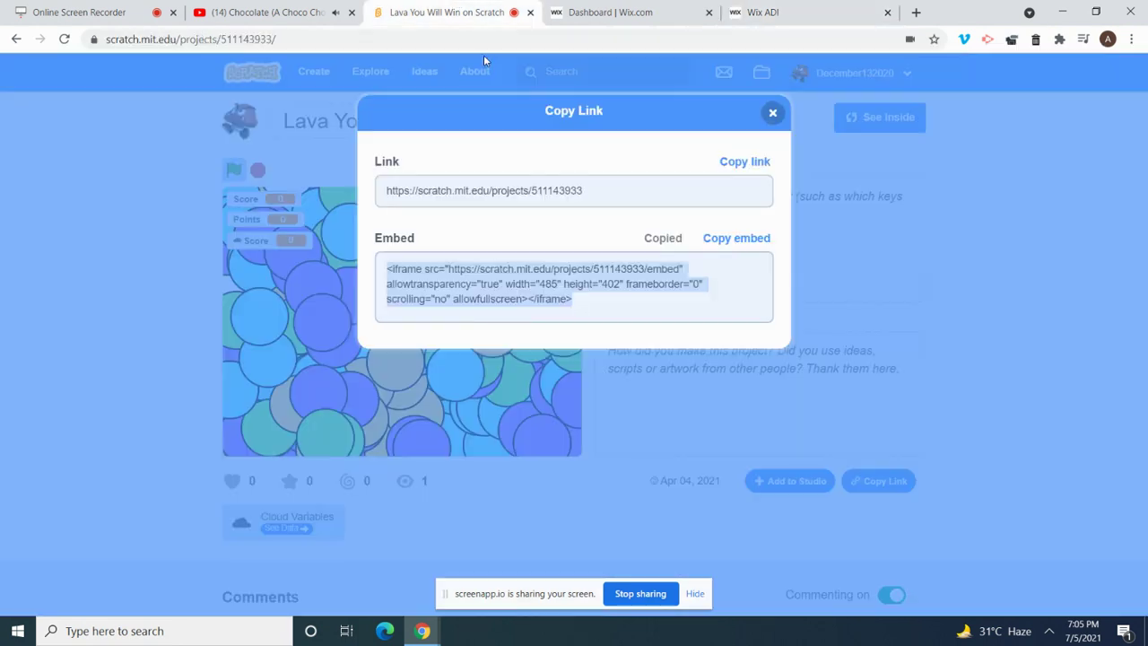
left_click(457, 39)
key("ctrl+c")
left_click(789, 12)
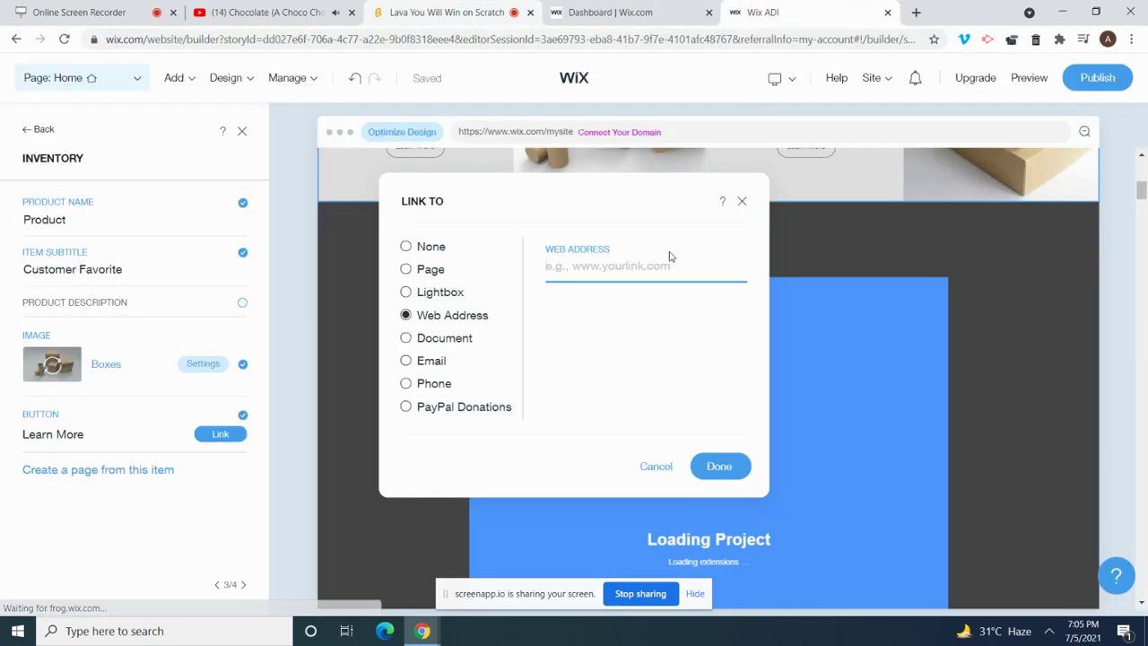
key("ctrl+v")
left_click(713, 462)
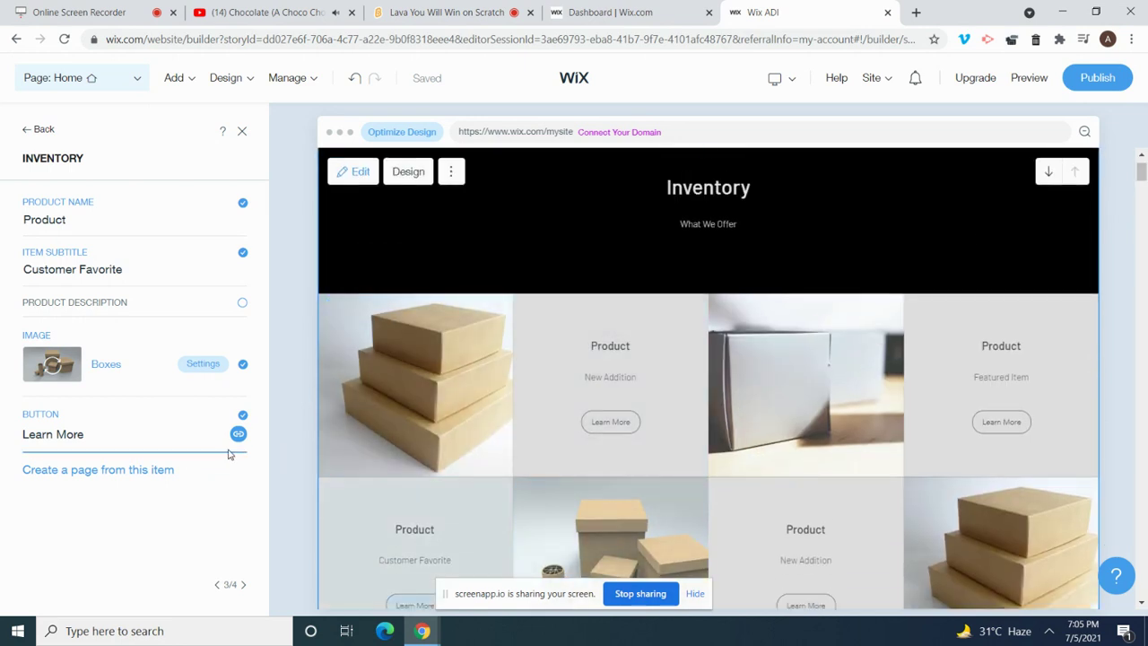
Step: Look through the Featured Item and Customer Favorite product settings, and open the New Addition product's settings
left_click(218, 585)
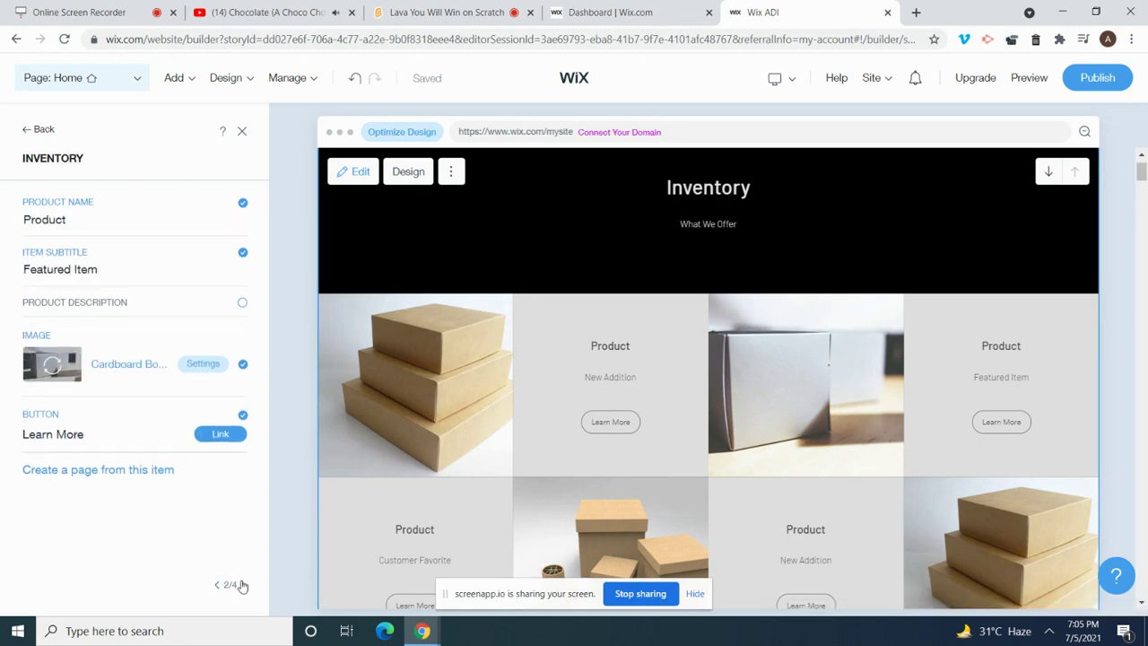
left_click(245, 588)
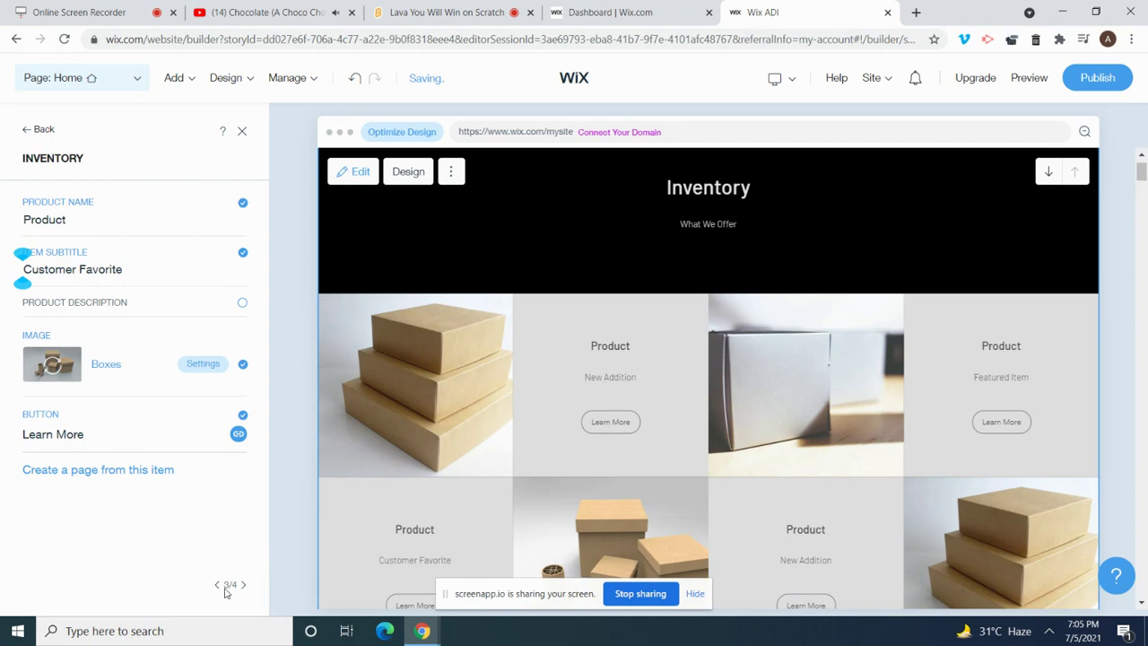
left_click(216, 586)
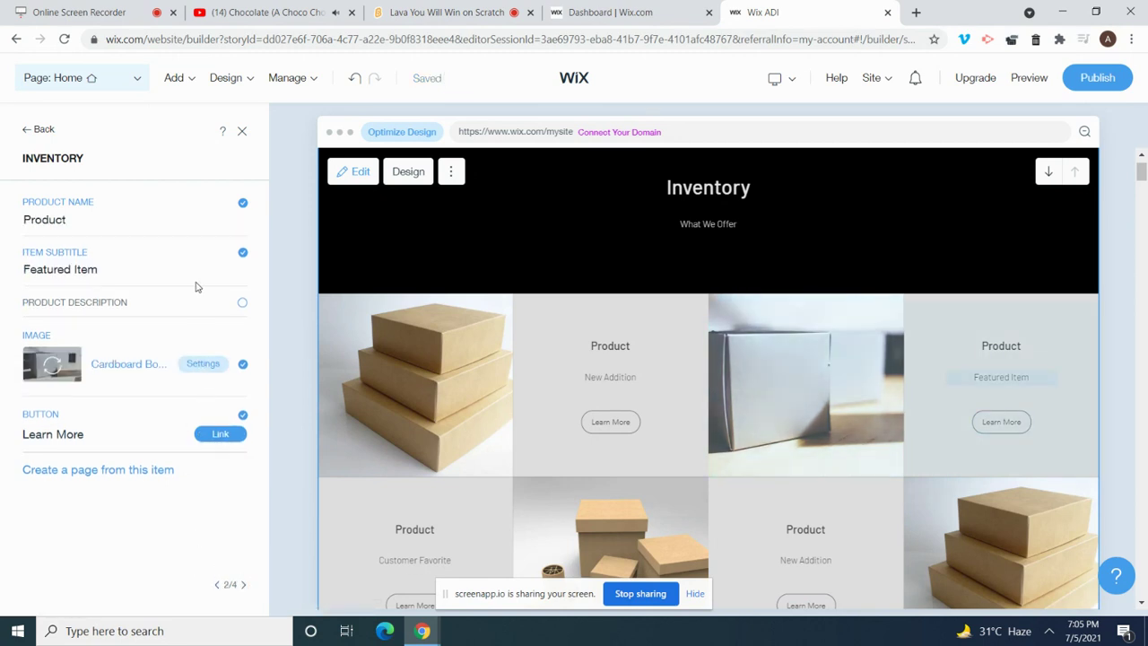
left_click(28, 130)
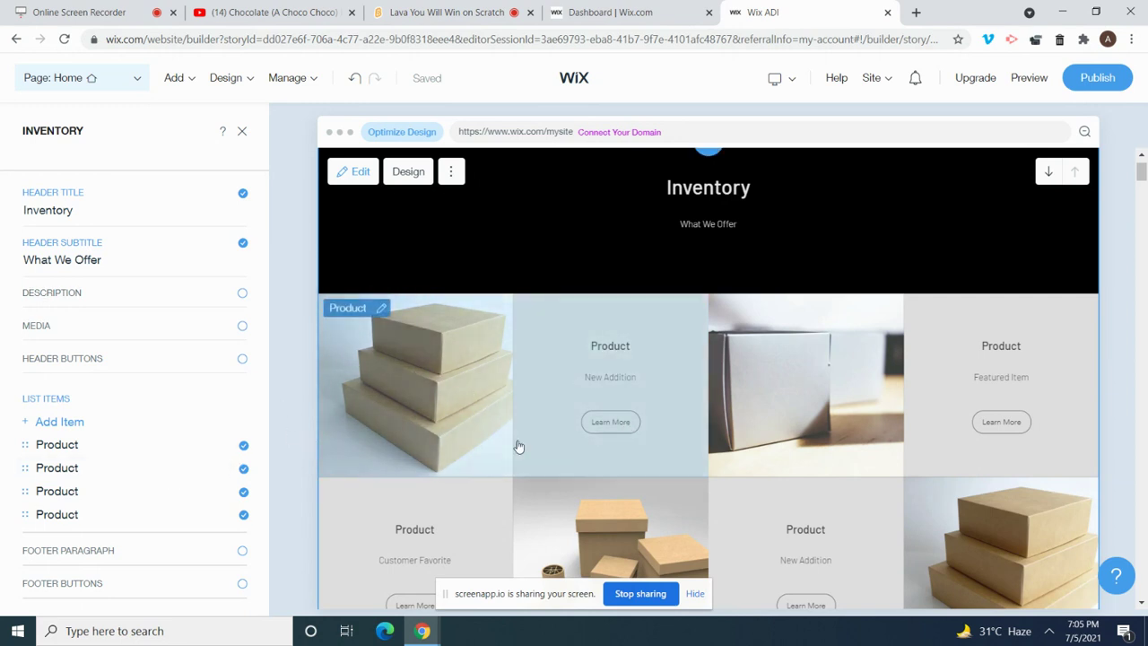
left_click(633, 410)
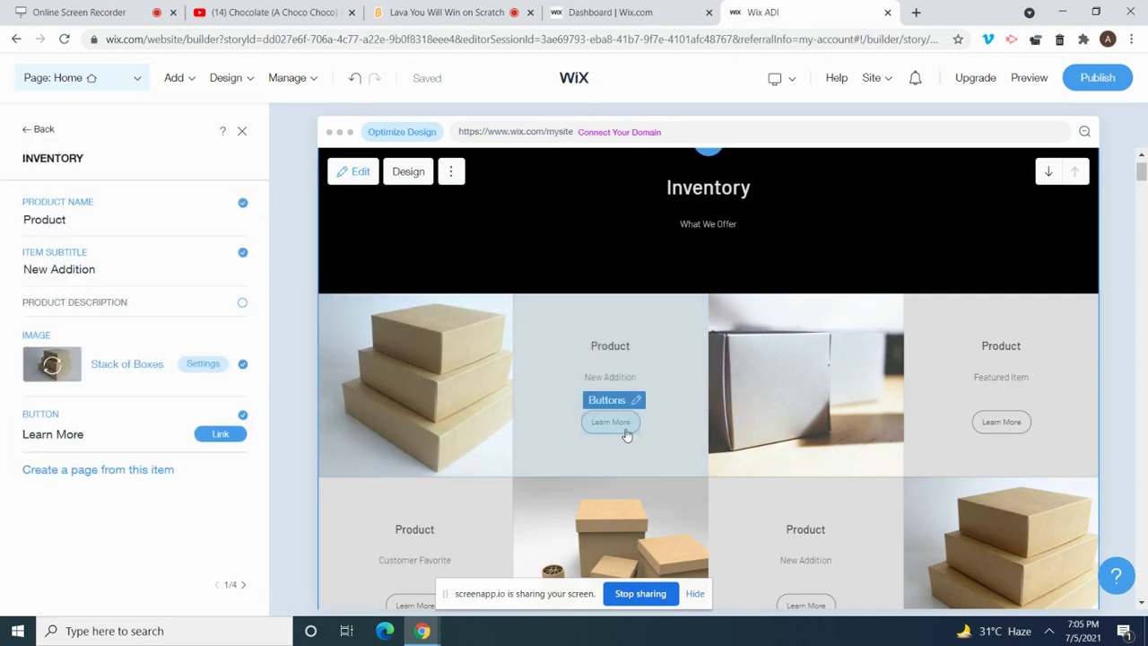
left_click(1008, 423)
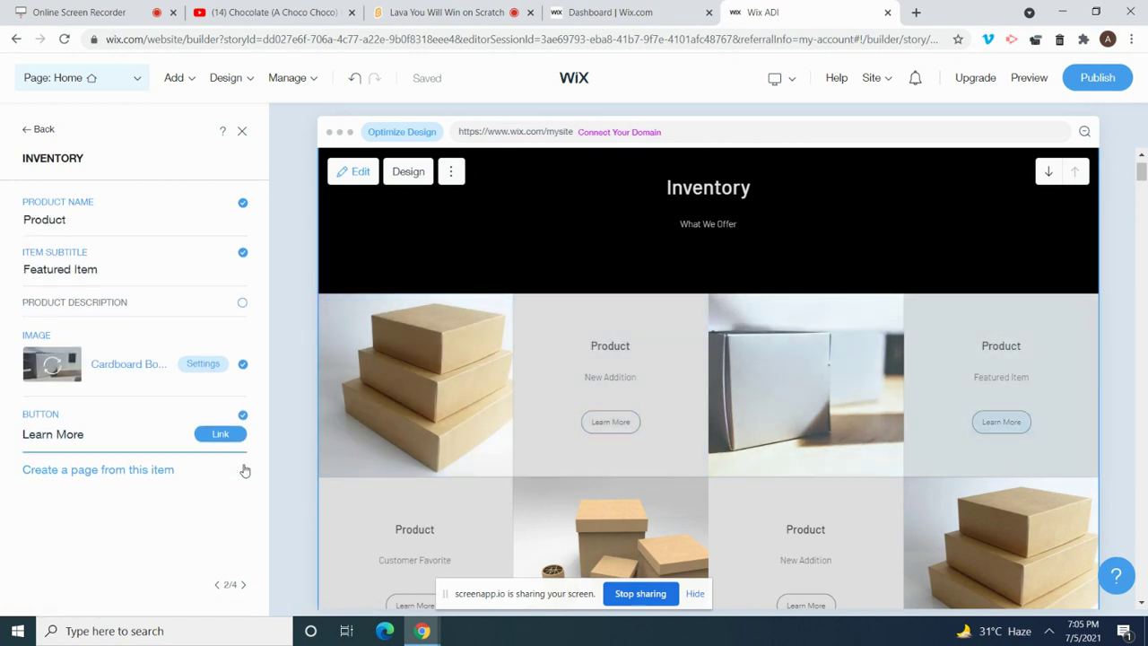
left_click(222, 435)
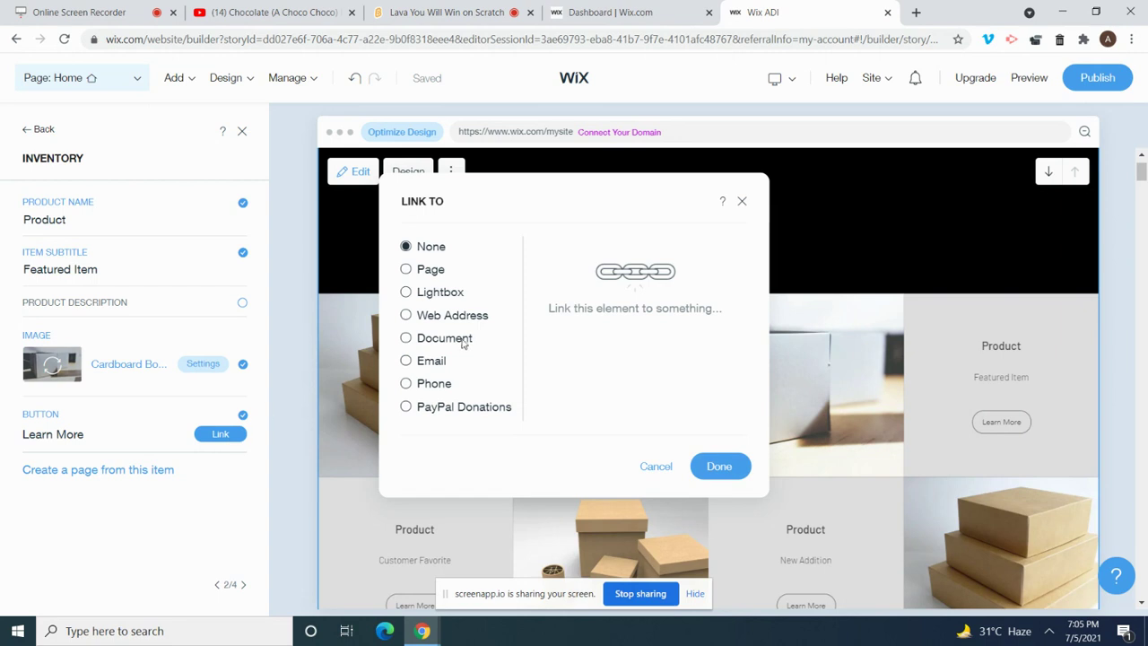
left_click(441, 321)
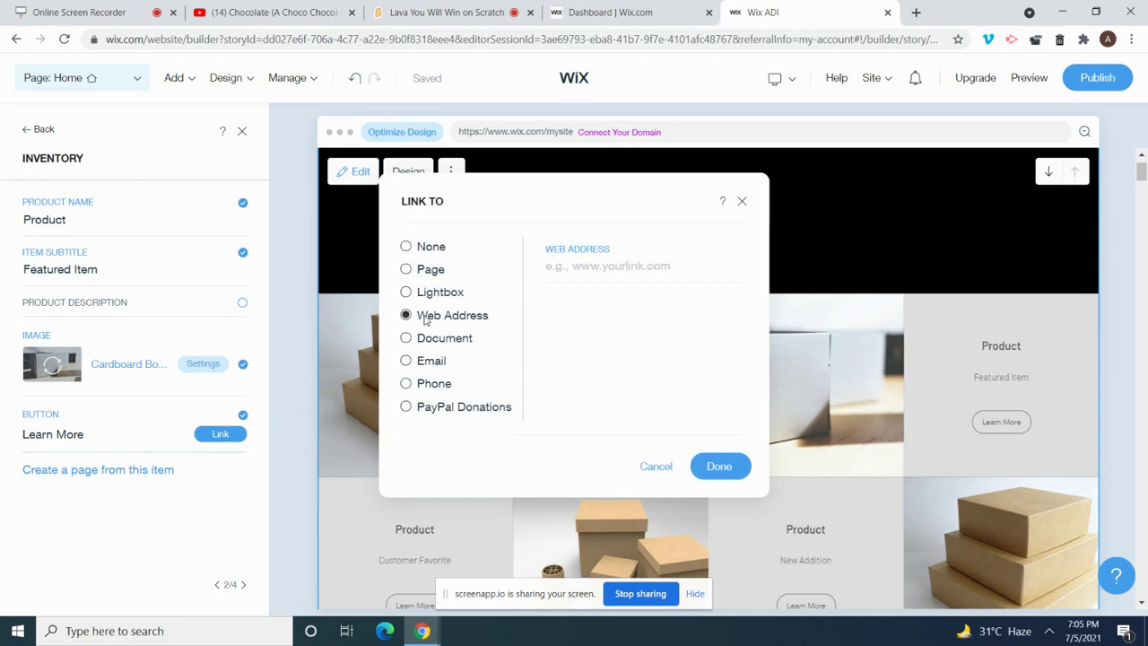
left_click(444, 5)
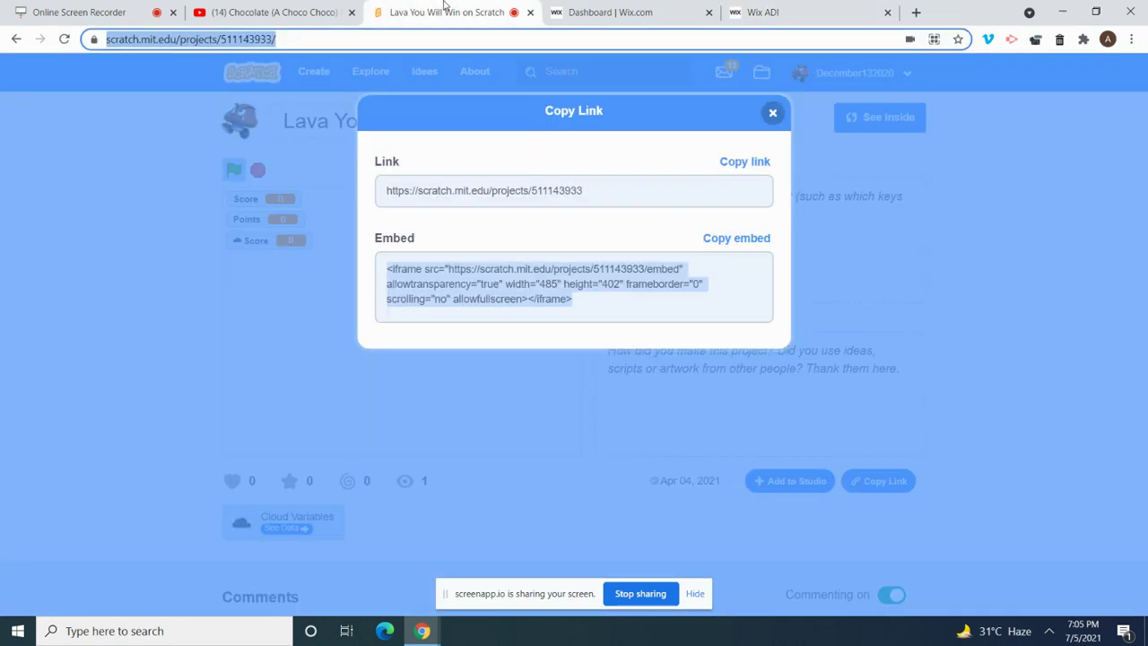
left_click(773, 114)
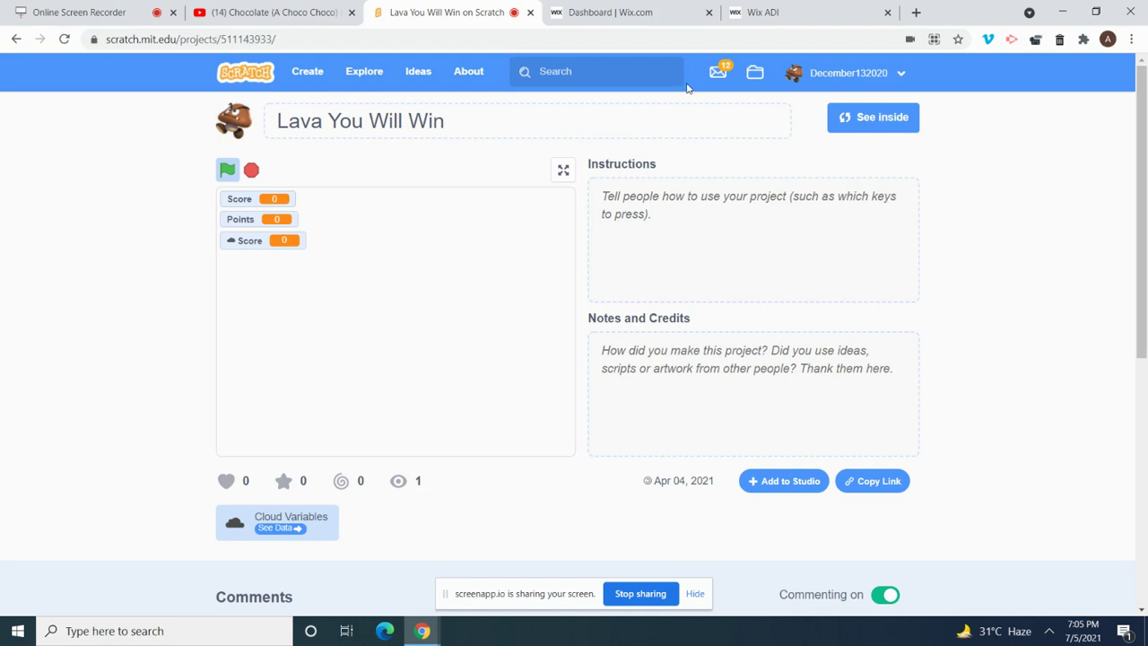
left_click(799, 6)
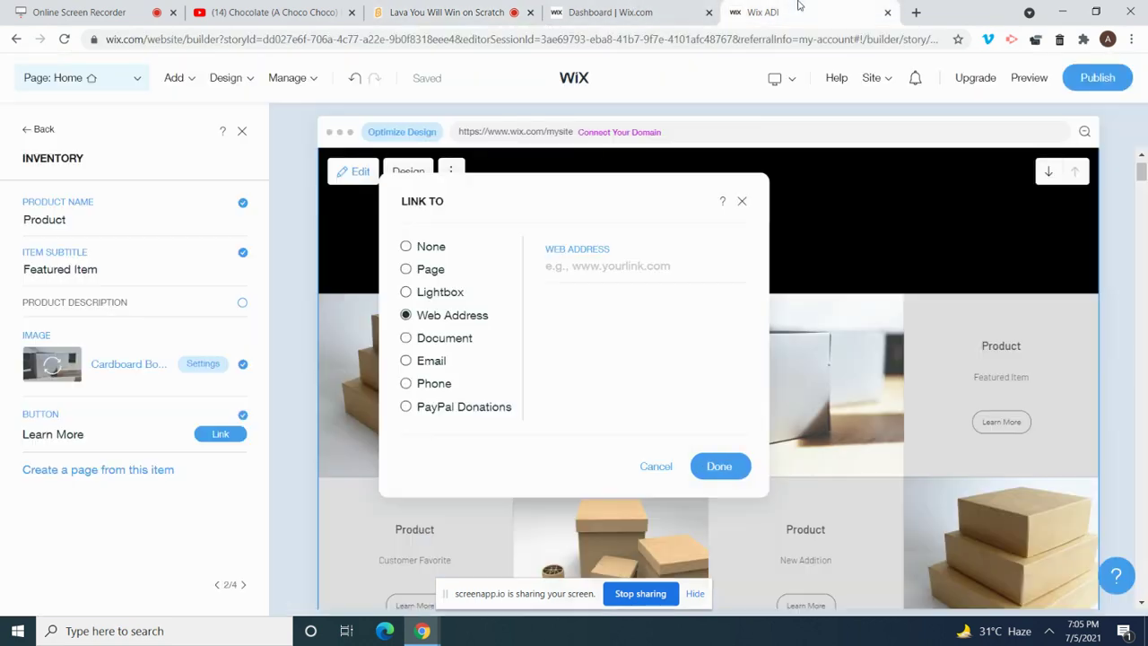
left_click(589, 260)
type("www.youtube.com")
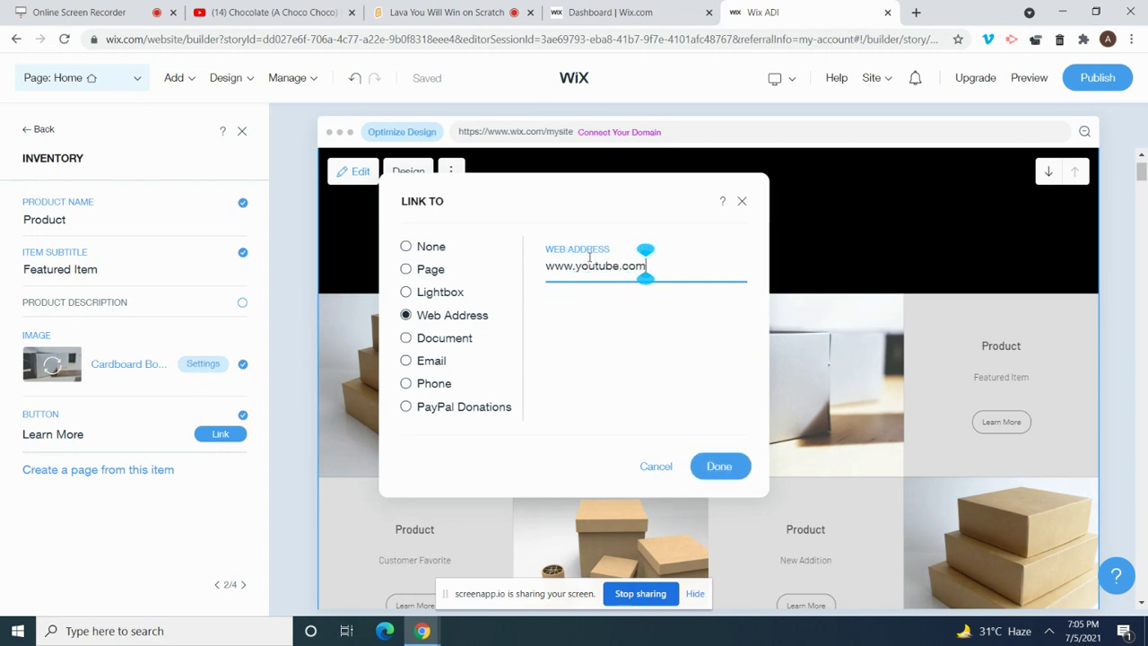
left_click(713, 473)
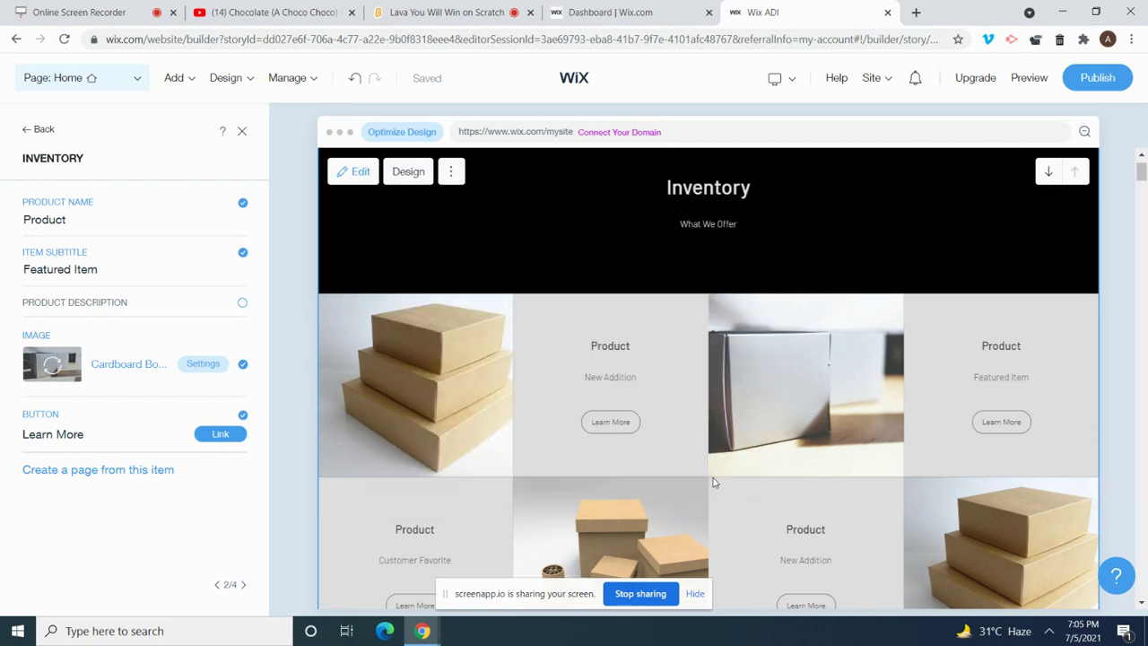
Step: Check the link destination of the Customer Favorite product's Learn More button without changing it
scroll(1142, 175, "down", 3)
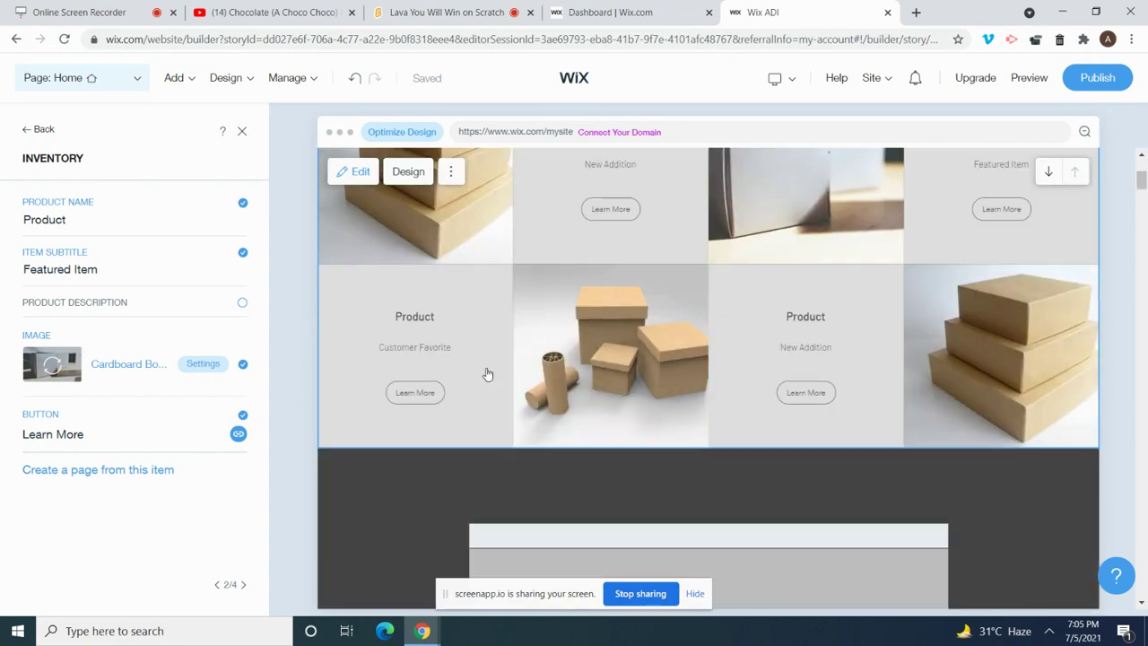
left_click(437, 394)
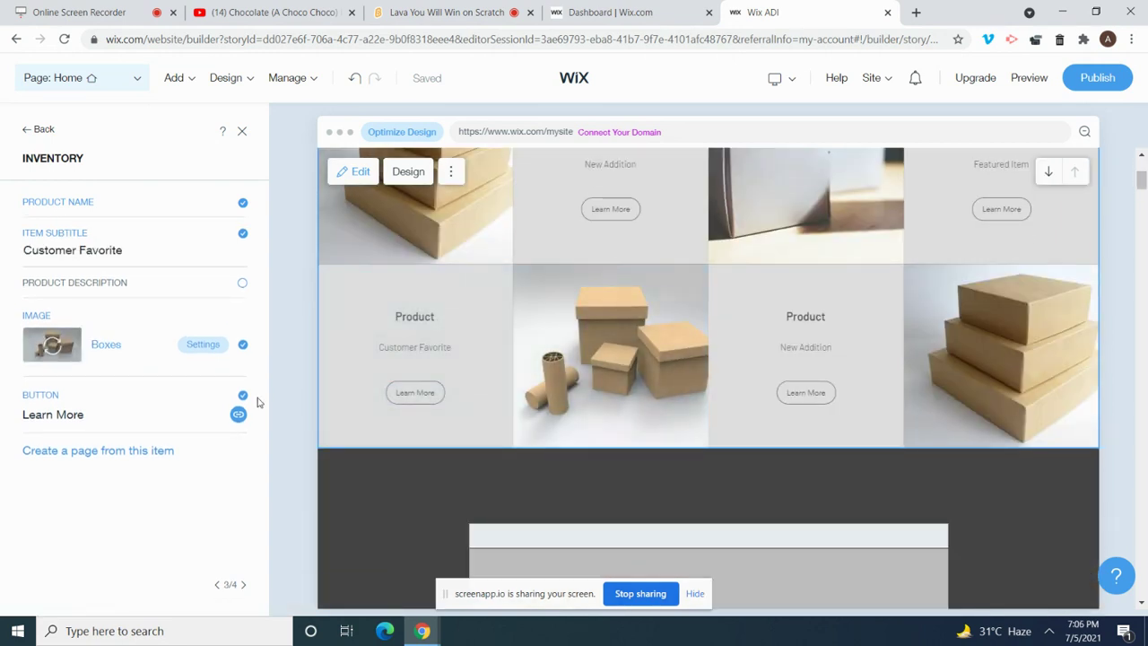
left_click(238, 434)
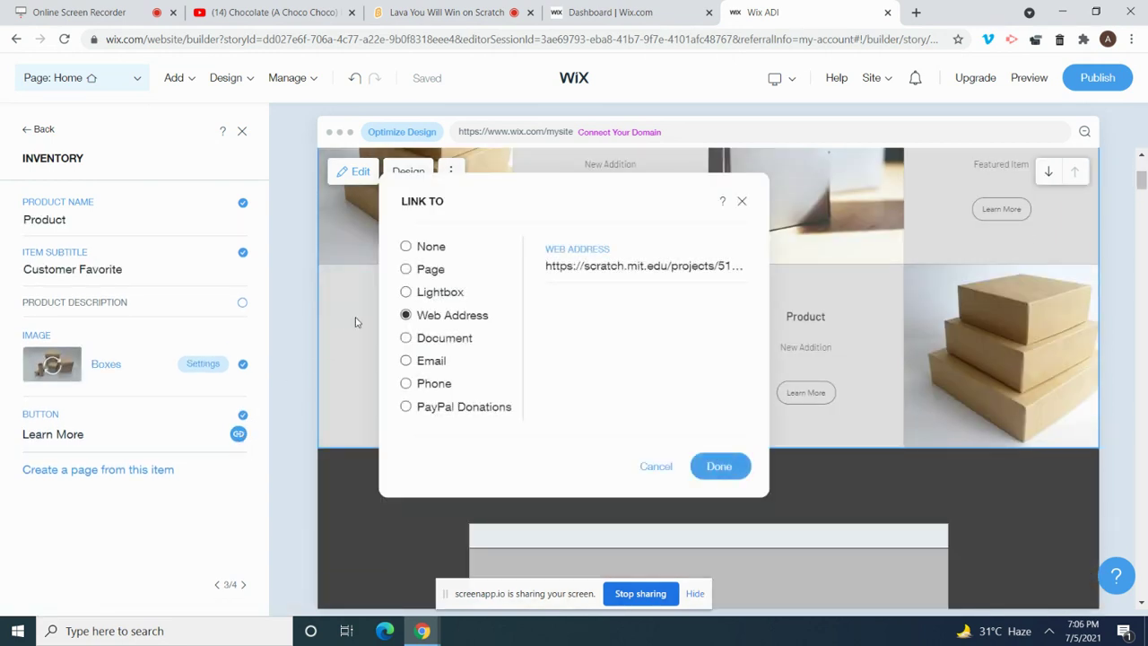
left_click(741, 202)
Step: Link the fourth product's (New Addition) Learn More button to the My Mix web address copied from the suggested videos on the YouTube page
left_click(817, 404)
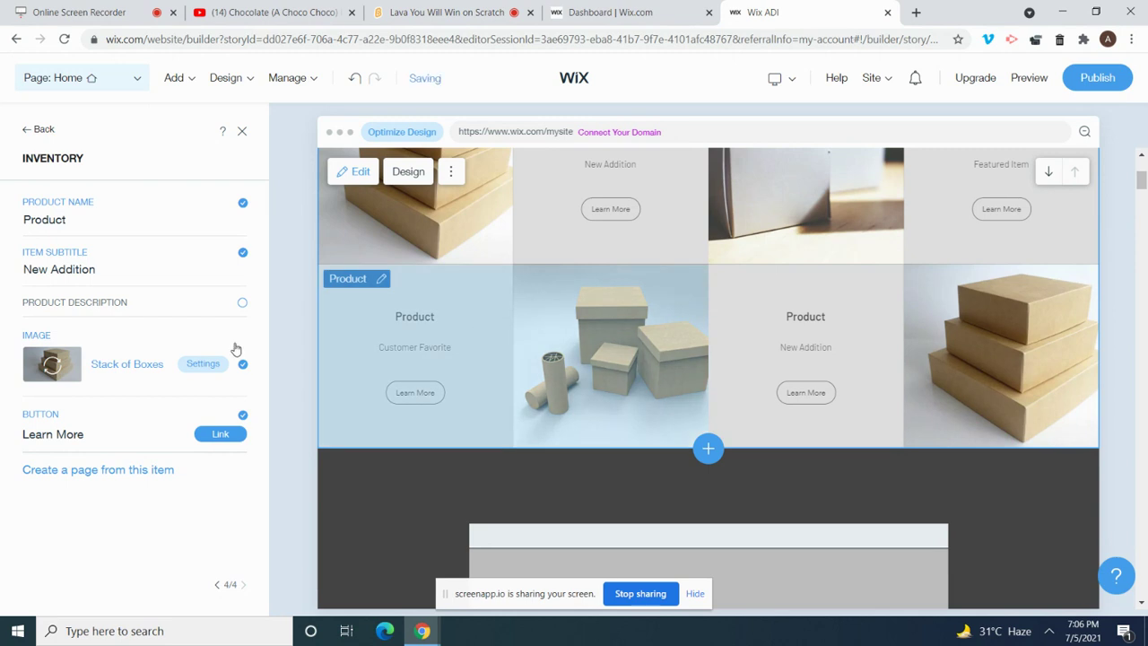
left_click(220, 436)
left_click(465, 318)
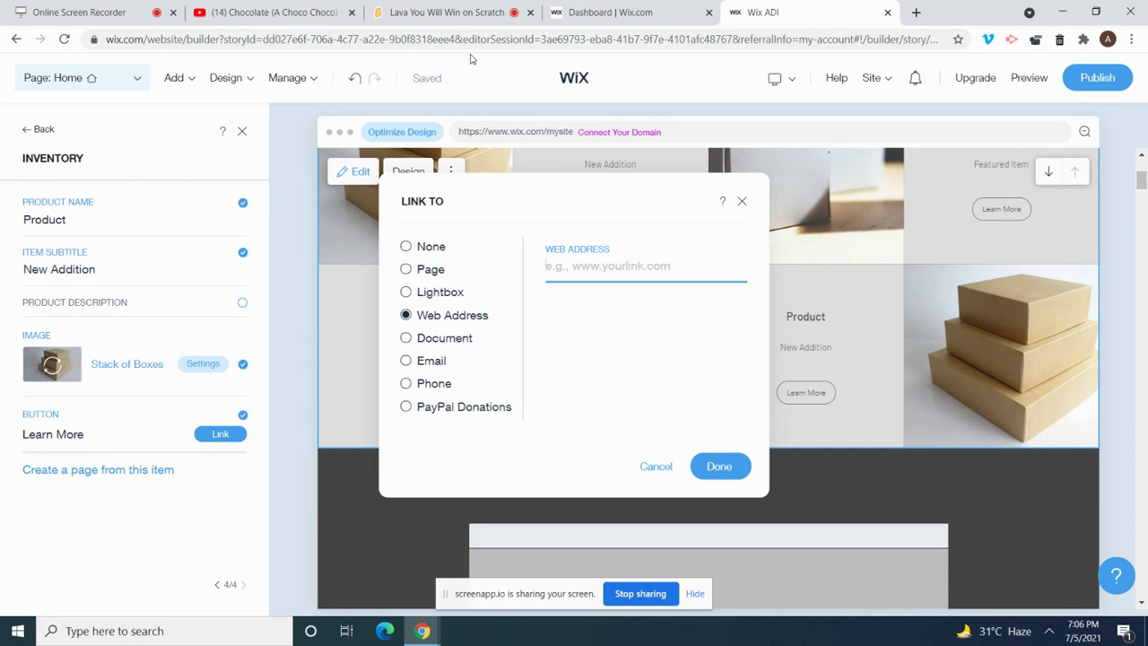
left_click(278, 11)
right_click(260, 231)
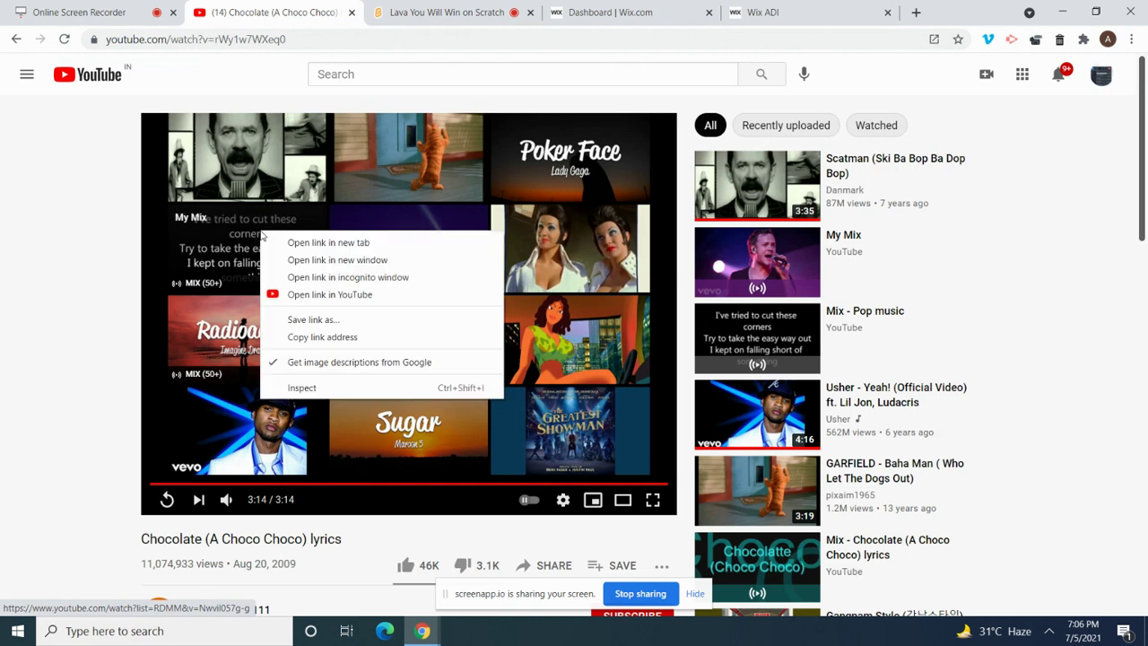
left_click(323, 336)
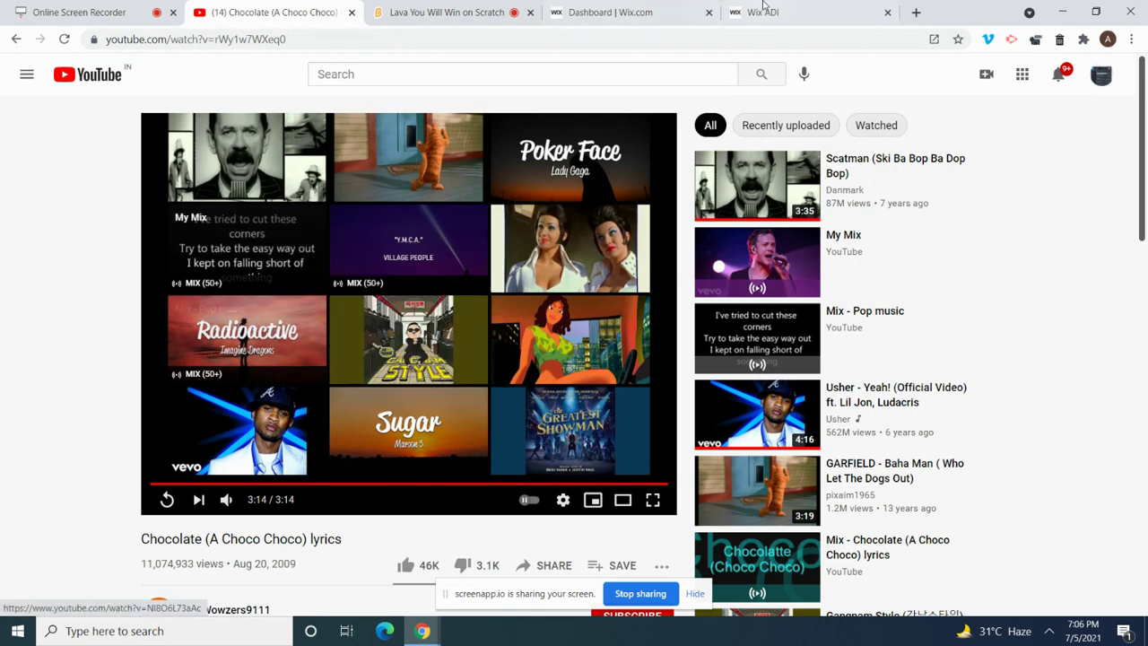
left_click(789, 12)
key("ctrl+v")
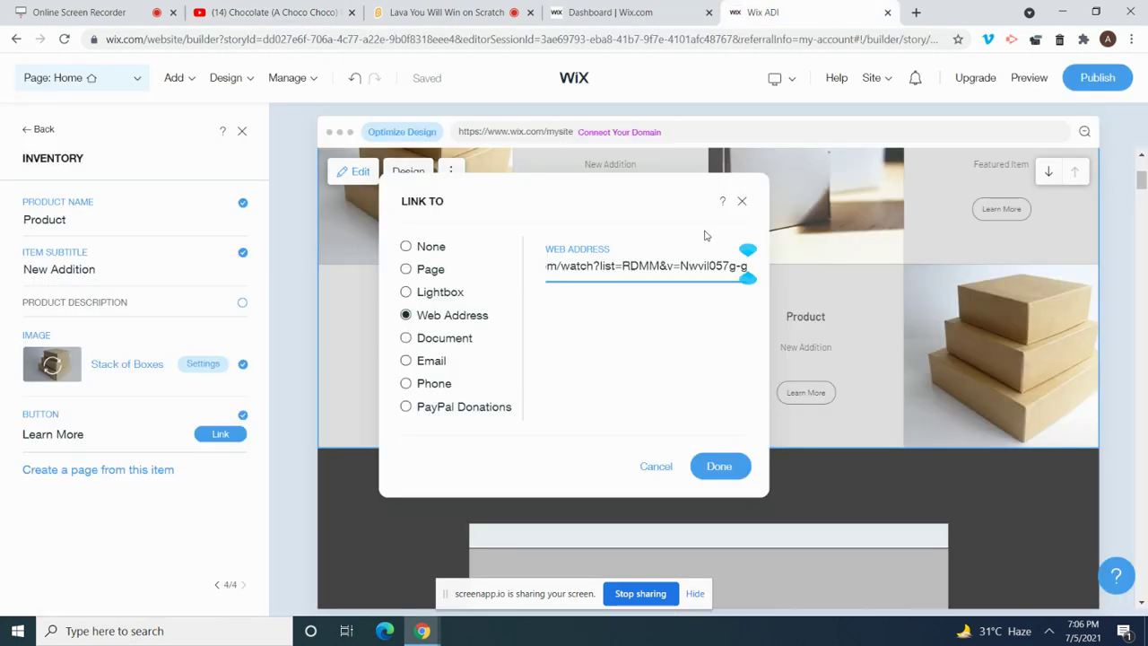
left_click(729, 462)
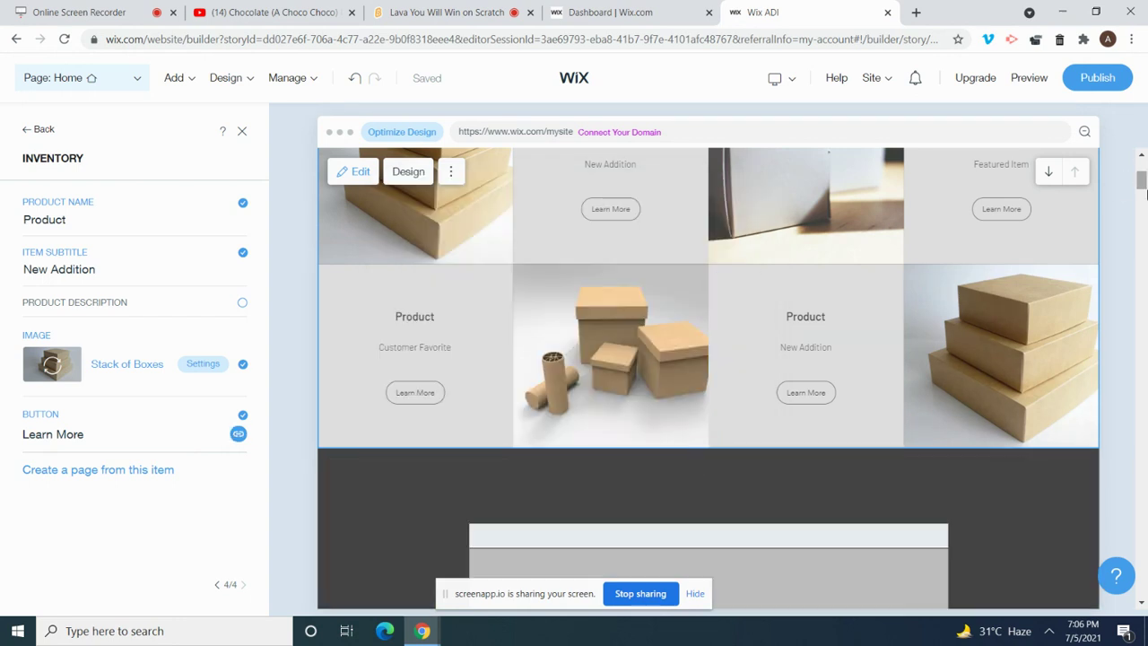
scroll(1140, 183, "down", 5)
scroll(1141, 184, "up", 10)
left_click(497, 7)
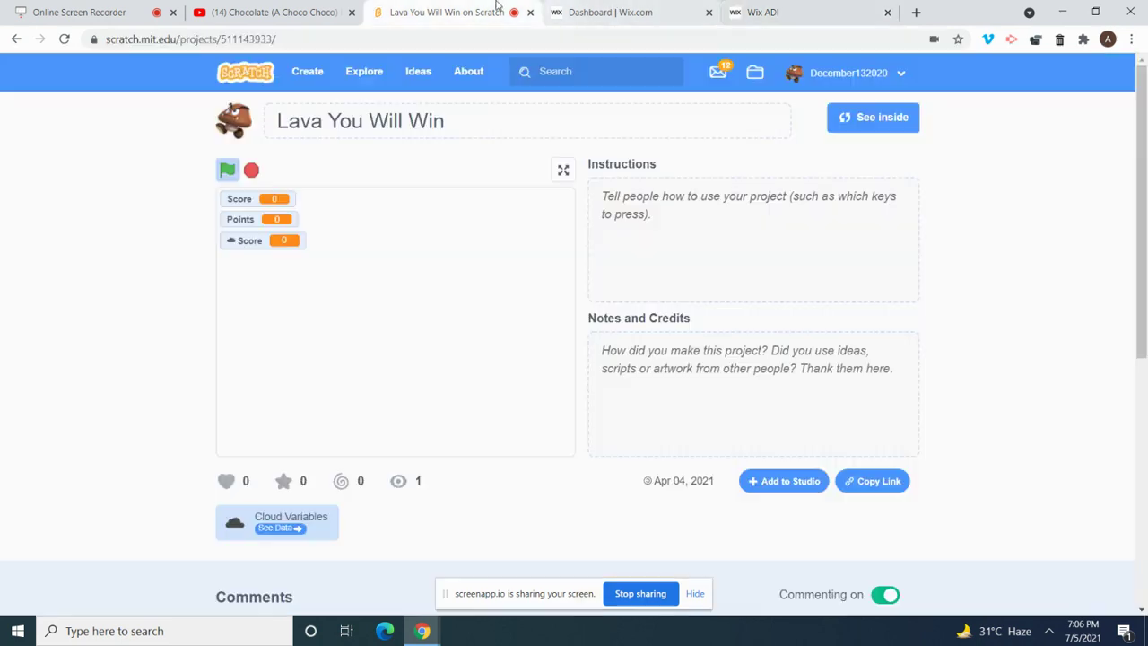
left_click(86, 10)
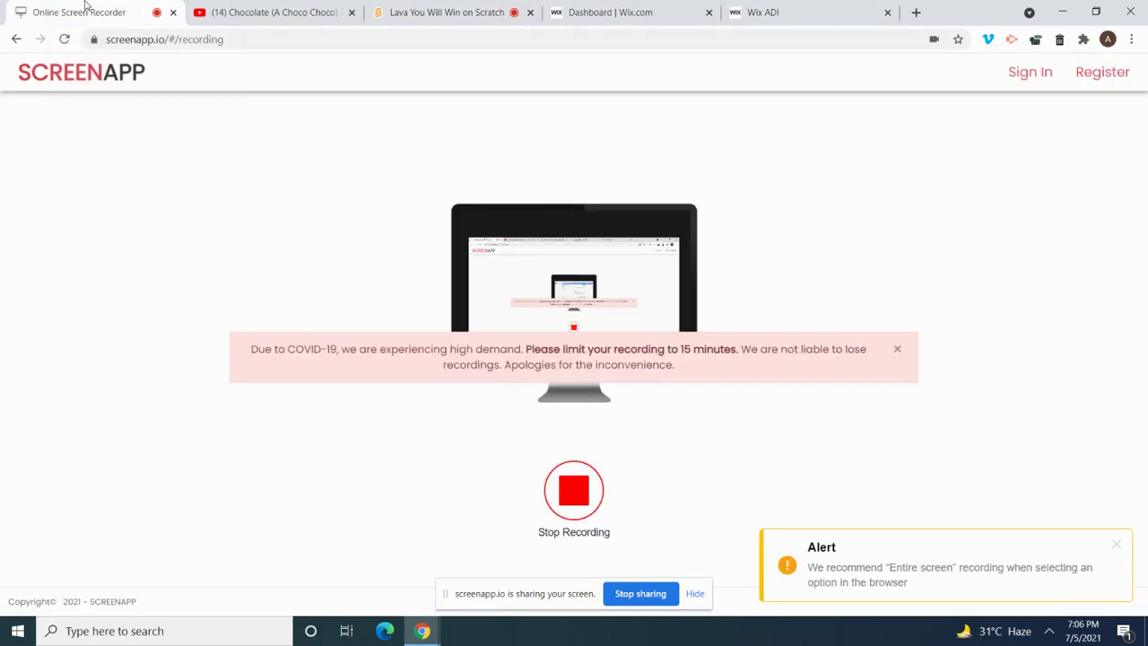
left_click(897, 347)
left_click(583, 11)
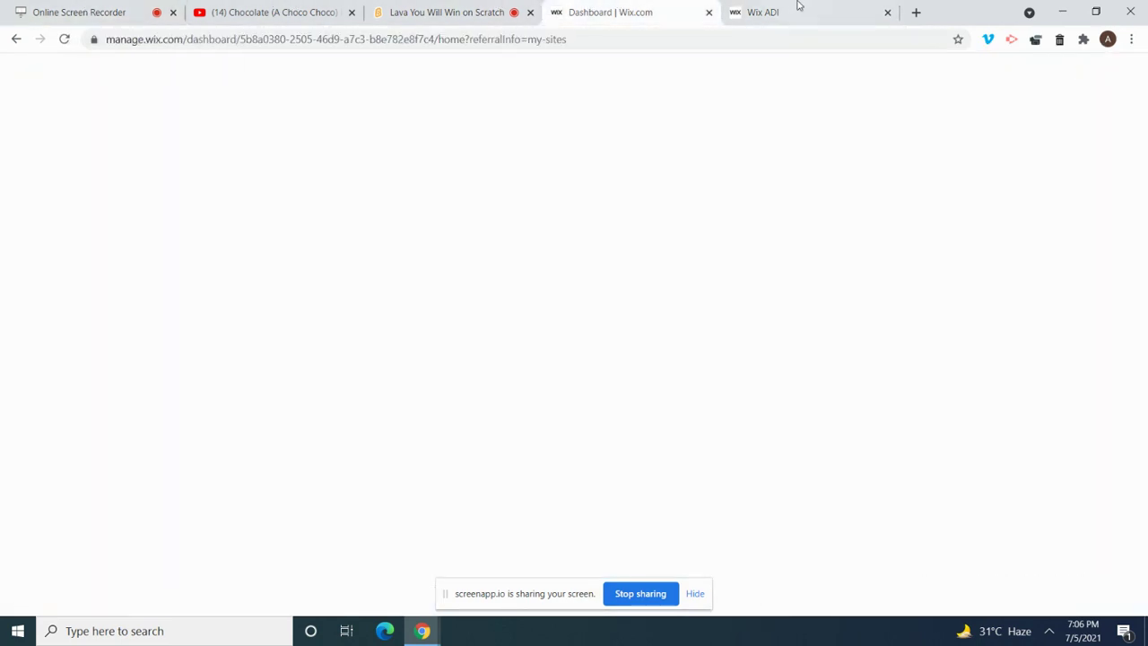
left_click(797, 11)
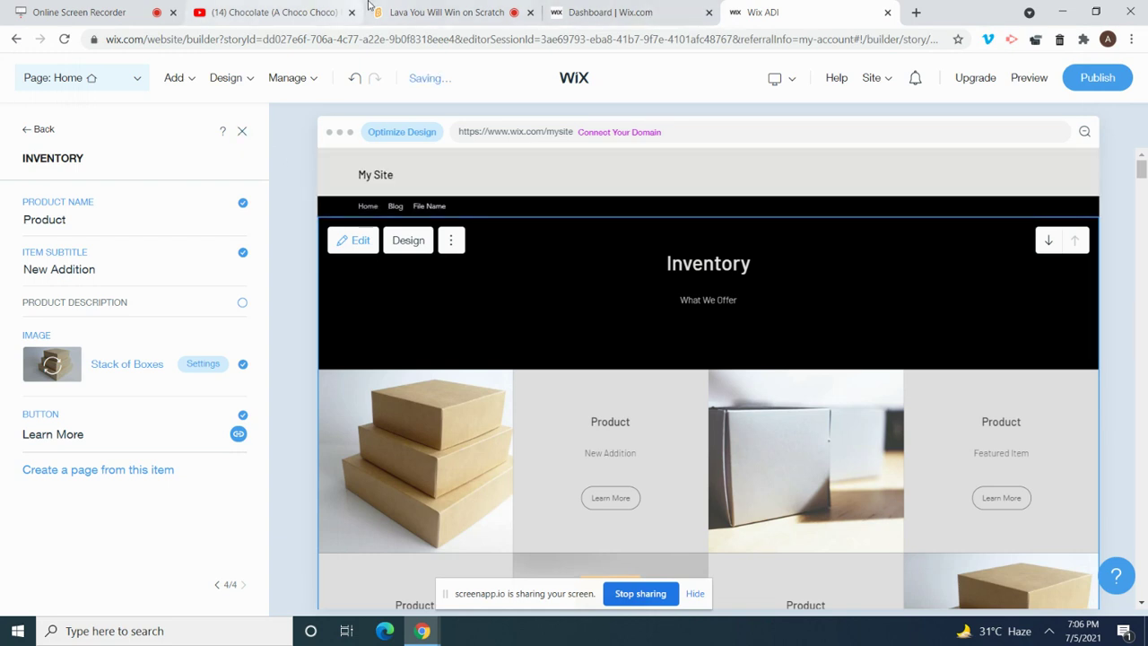
Step: Switch to Scratch and open the Cylinder Street project from the account's own project list
left_click(445, 11)
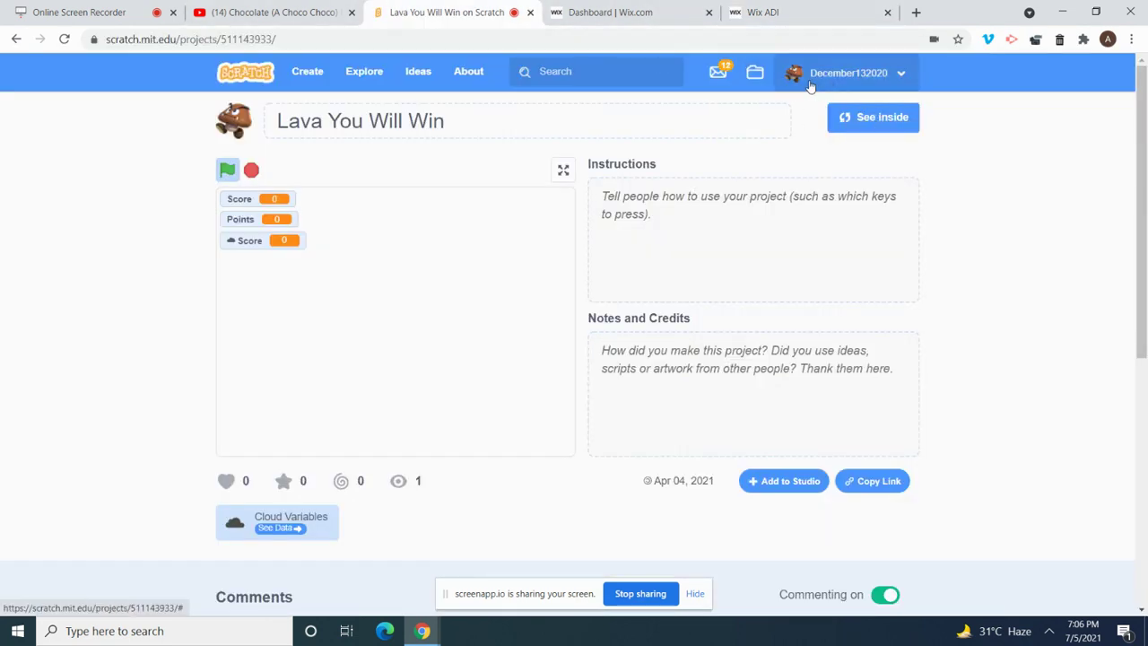
left_click(756, 72)
left_click_drag(1142, 101, 1143, 553)
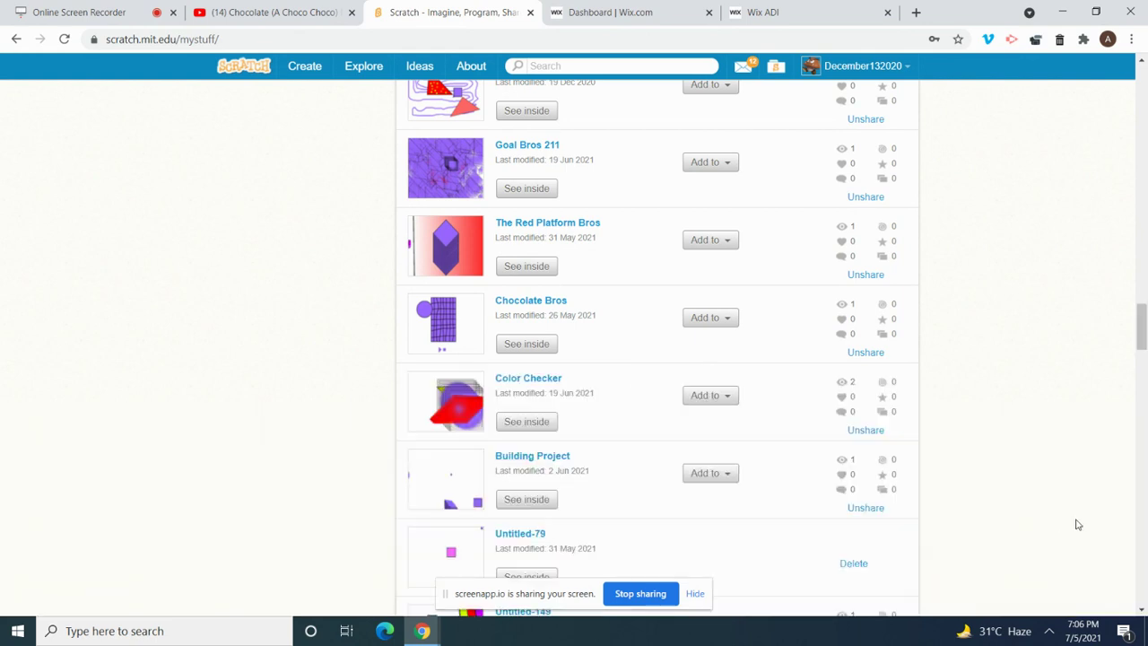
scroll(1079, 525, "down", 10)
left_click_drag(1139, 448, 1146, 500)
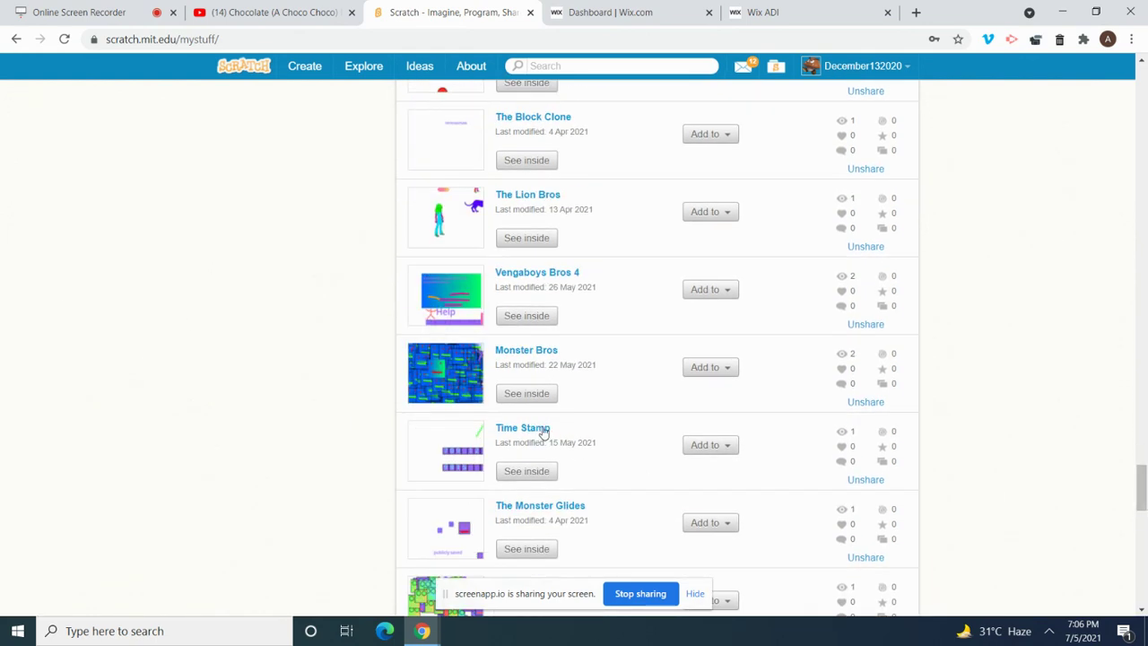
scroll(1108, 469, "down", 4)
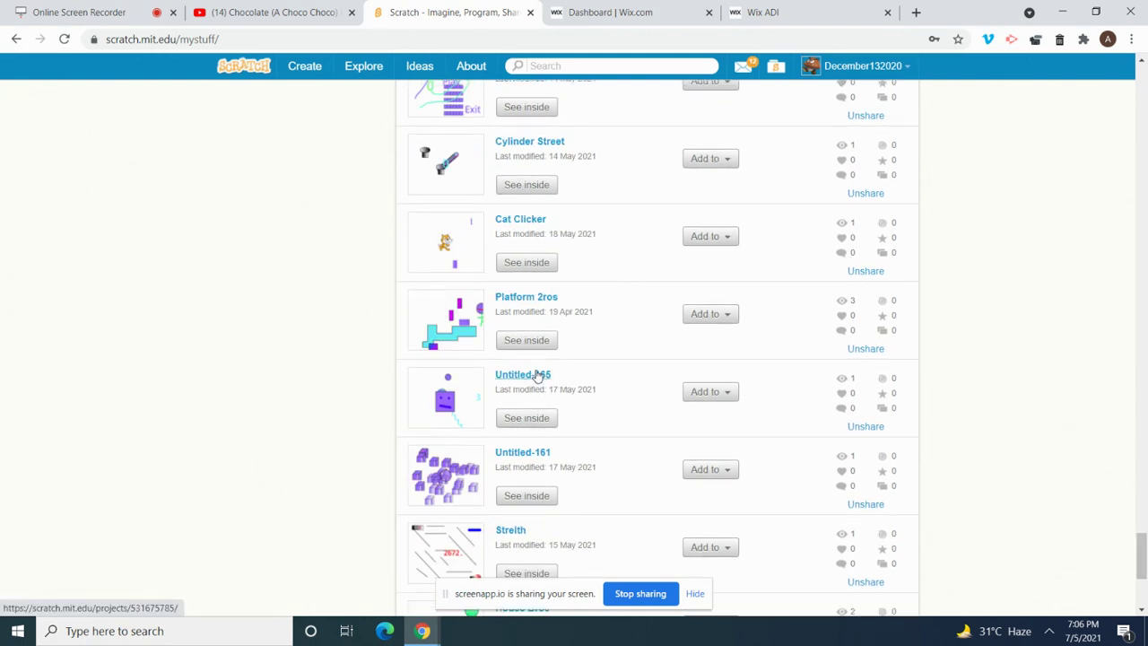
left_click(513, 147)
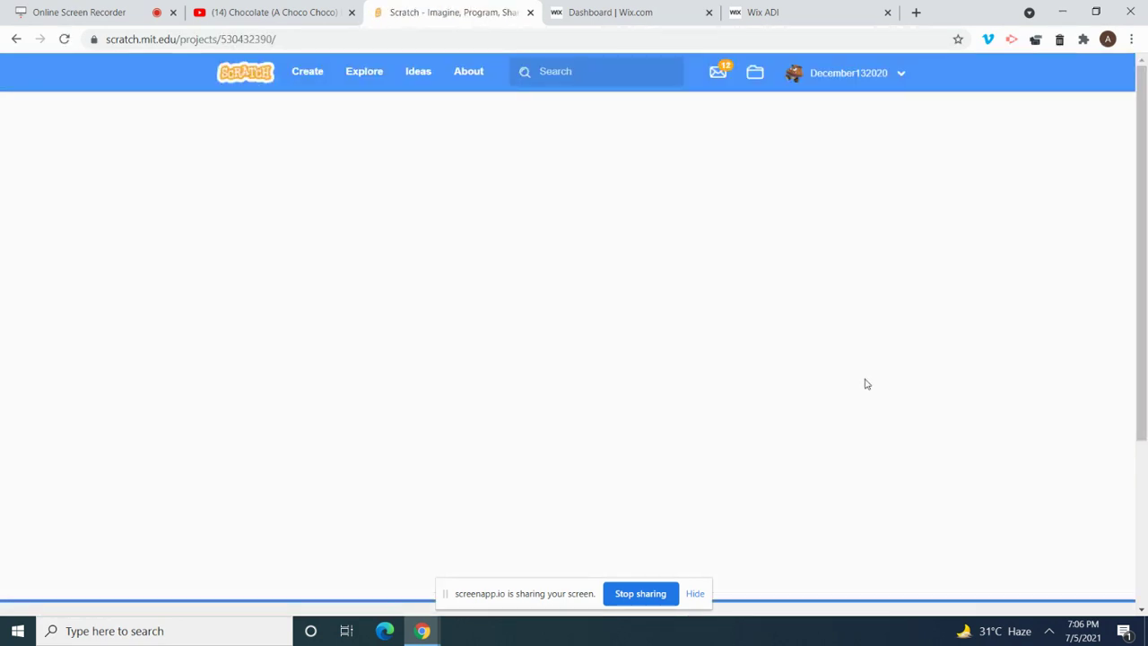
Step: Copy the embed code of the Cylinder Street project
left_click(879, 478)
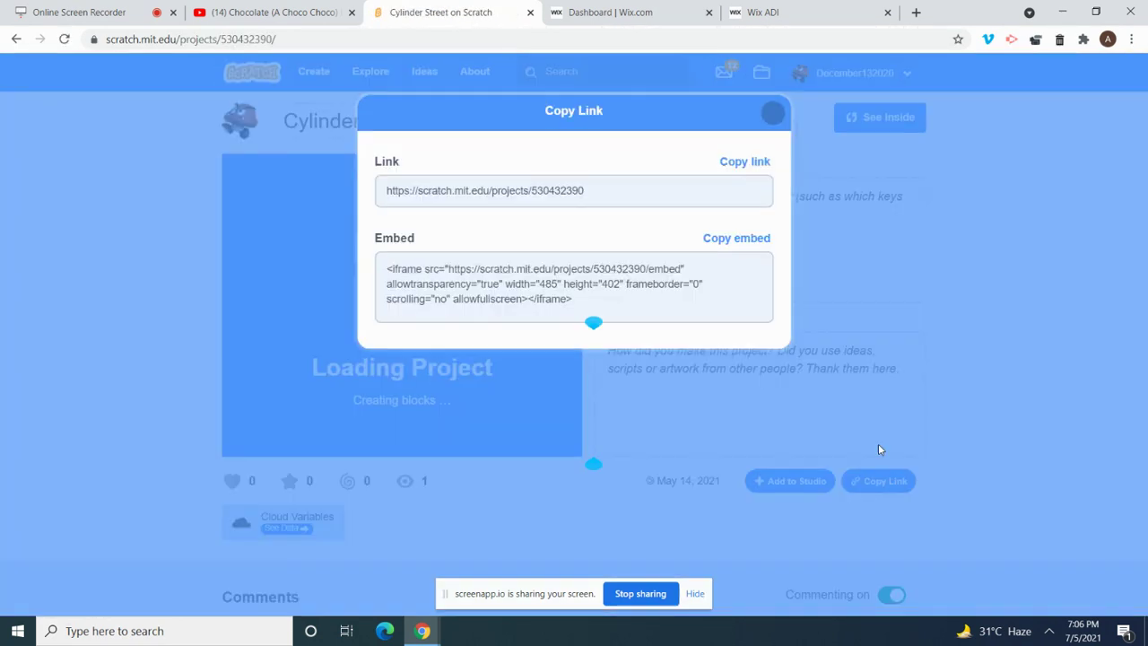
left_click(737, 239)
left_click(772, 112)
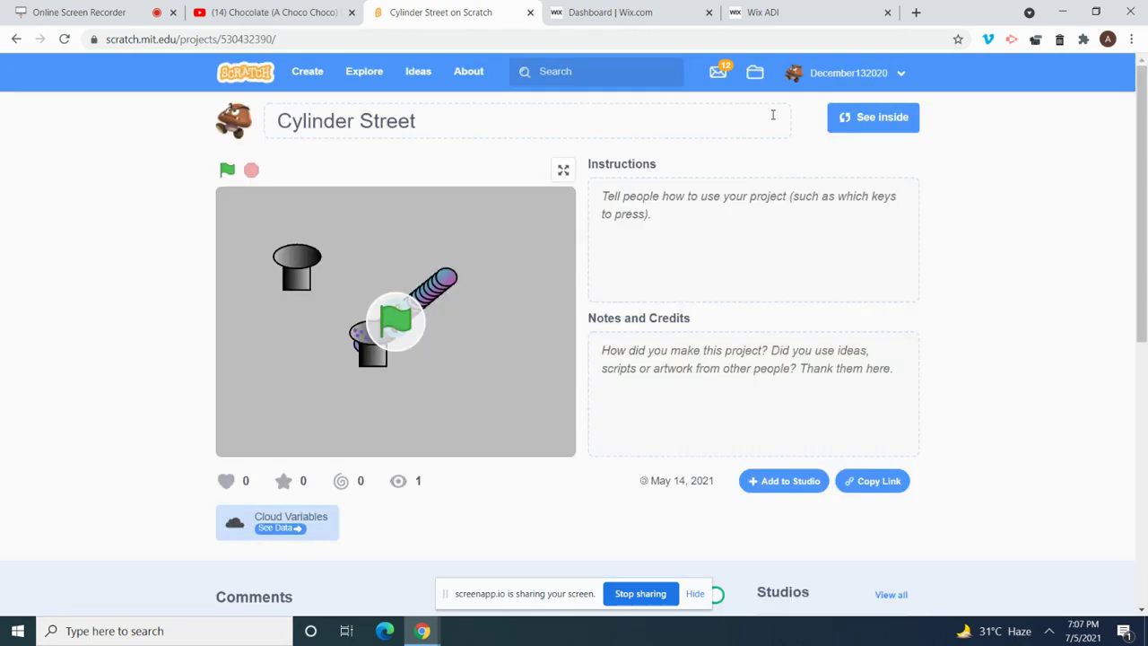
Step: Return to the Wix editor and add the HTML Embed section with title and paragraph above the Inventory section on the home page
left_click(767, 12)
mouse_move(182, 97)
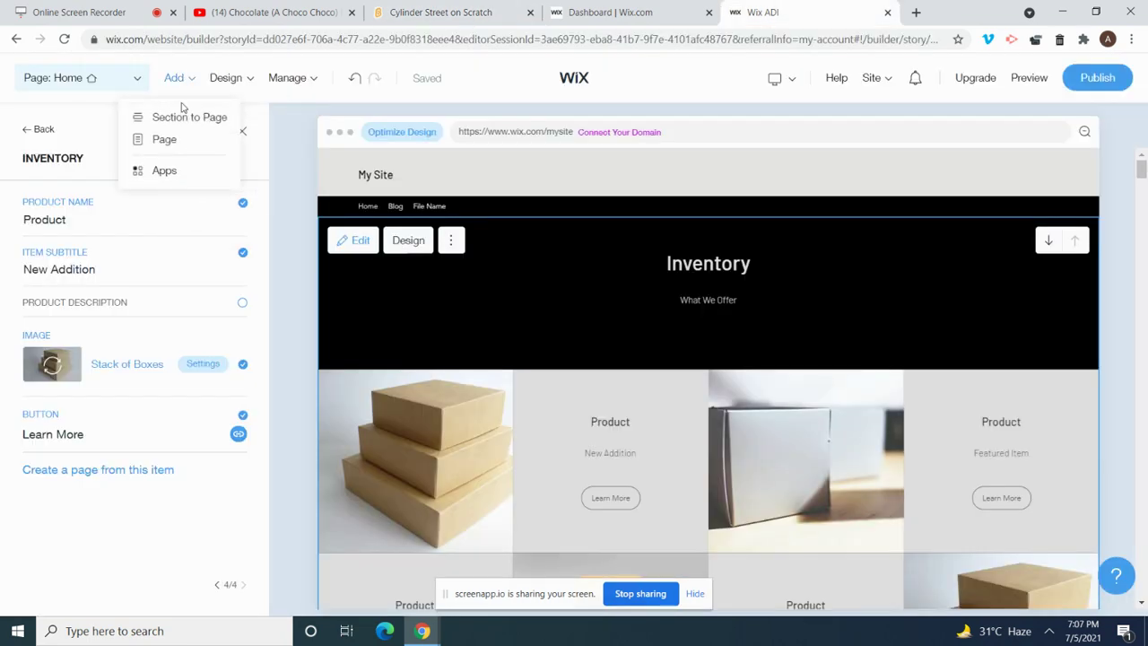
left_click(182, 119)
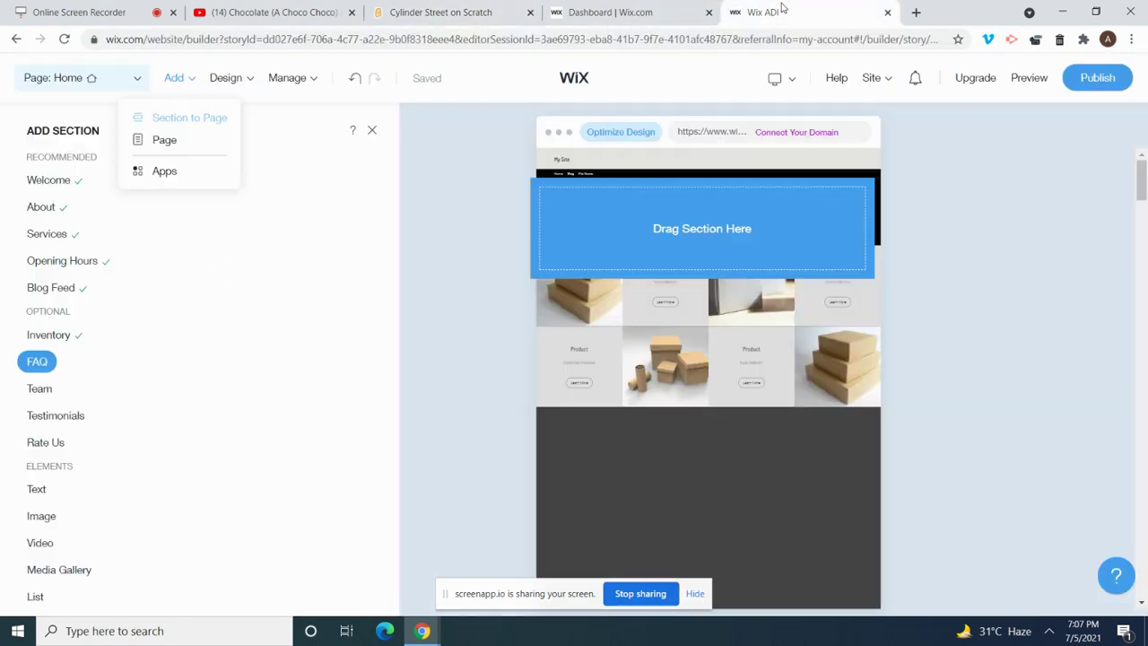
left_click_drag(126, 207, 130, 318)
left_click(67, 260)
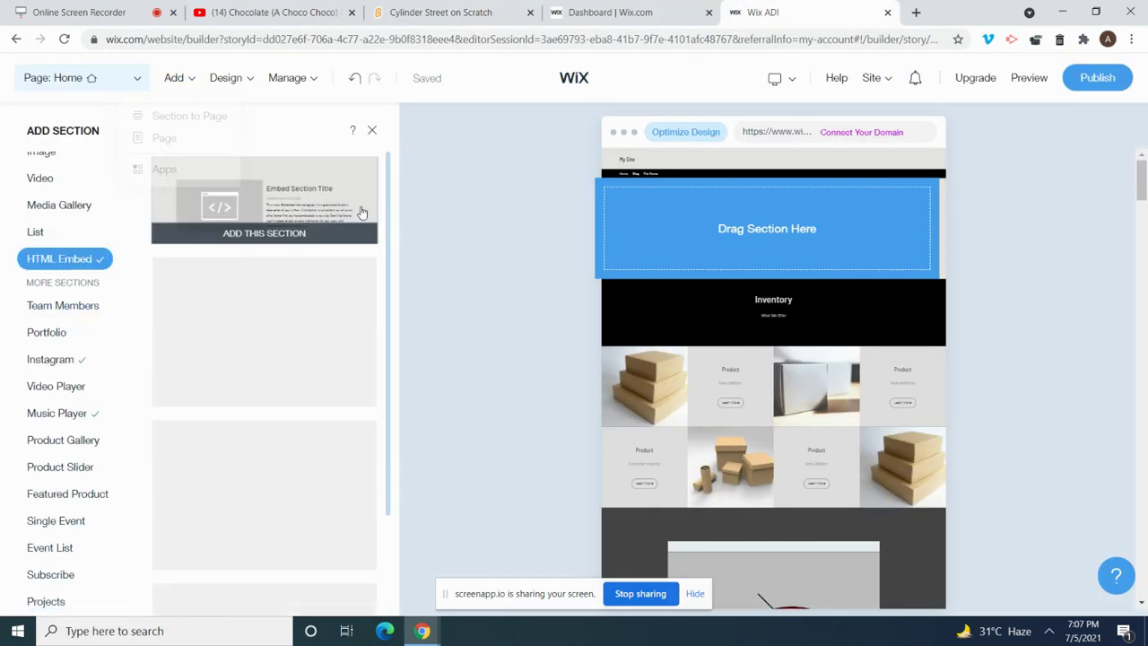
left_click_drag(359, 208, 817, 236)
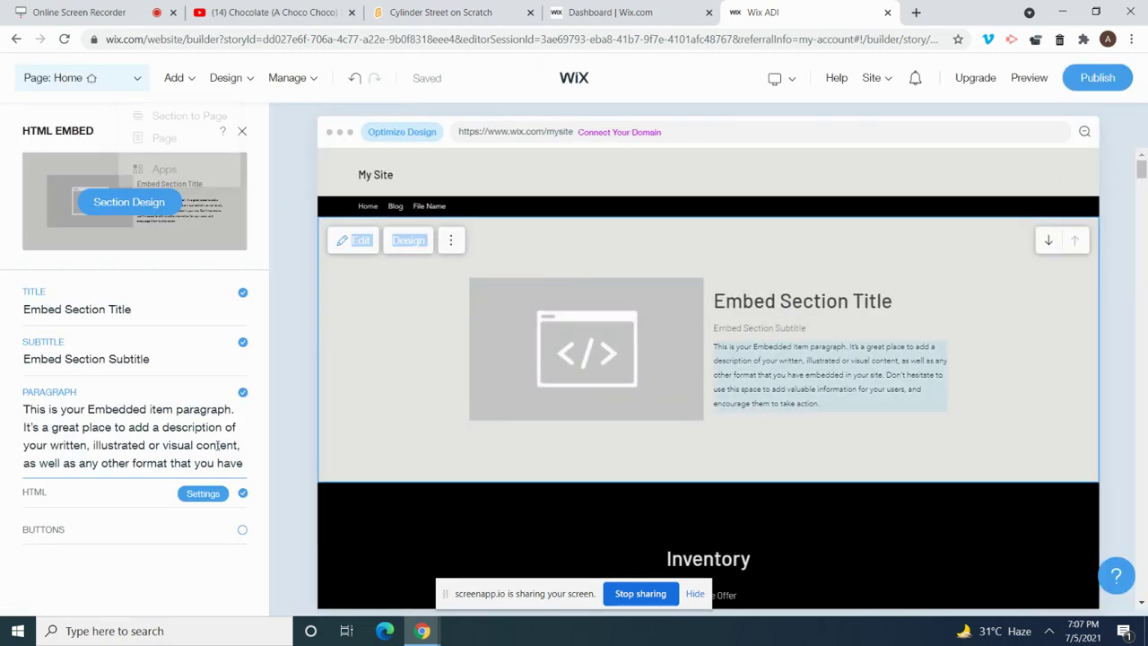
Step: Insert the copied Cylinder Street iframe code as the HTML code of the new embed section
left_click(203, 418)
key("ctrl+a")
key("ctrl+v")
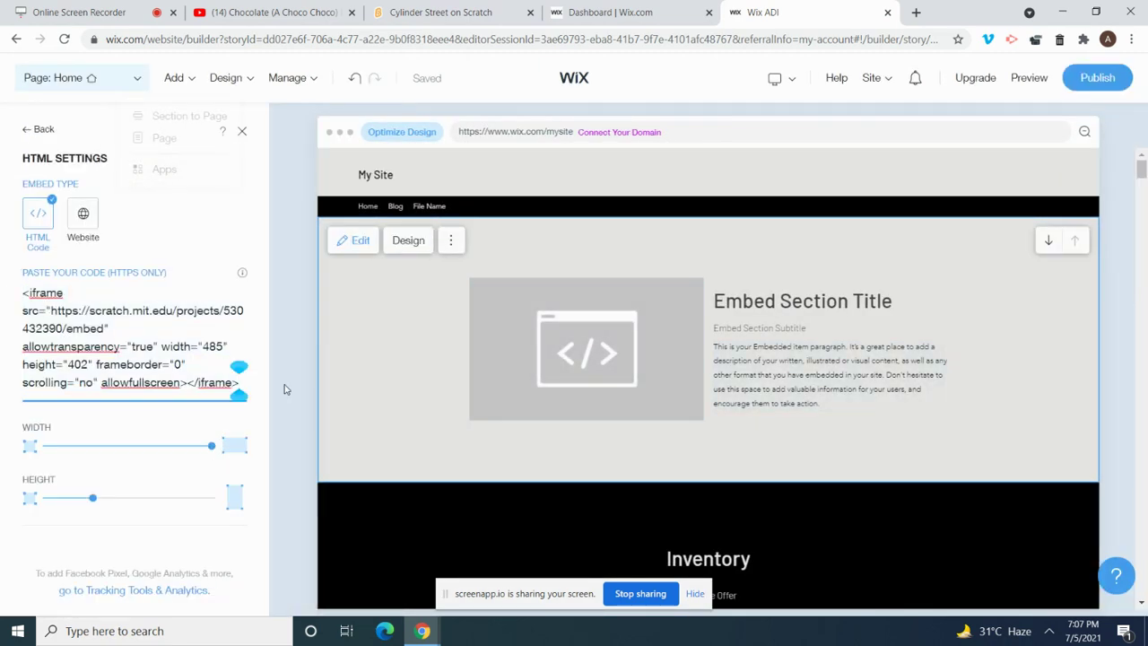
key("shift+Up")
key("shift+Up")
key("shift+Up")
key("BackSpace")
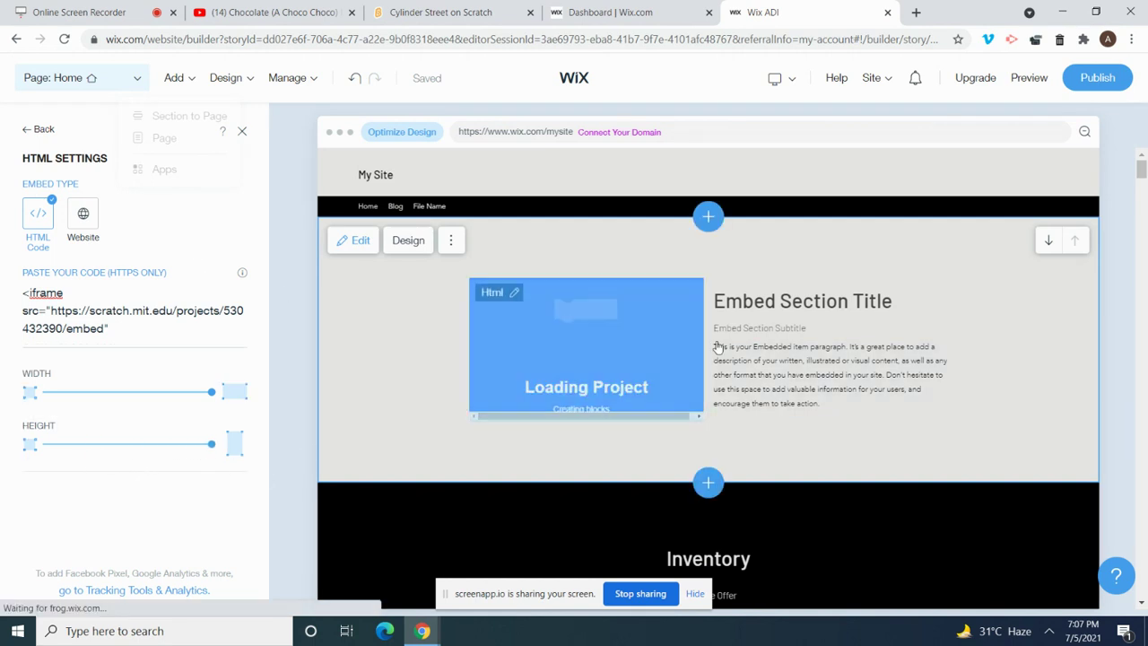
left_click(794, 376)
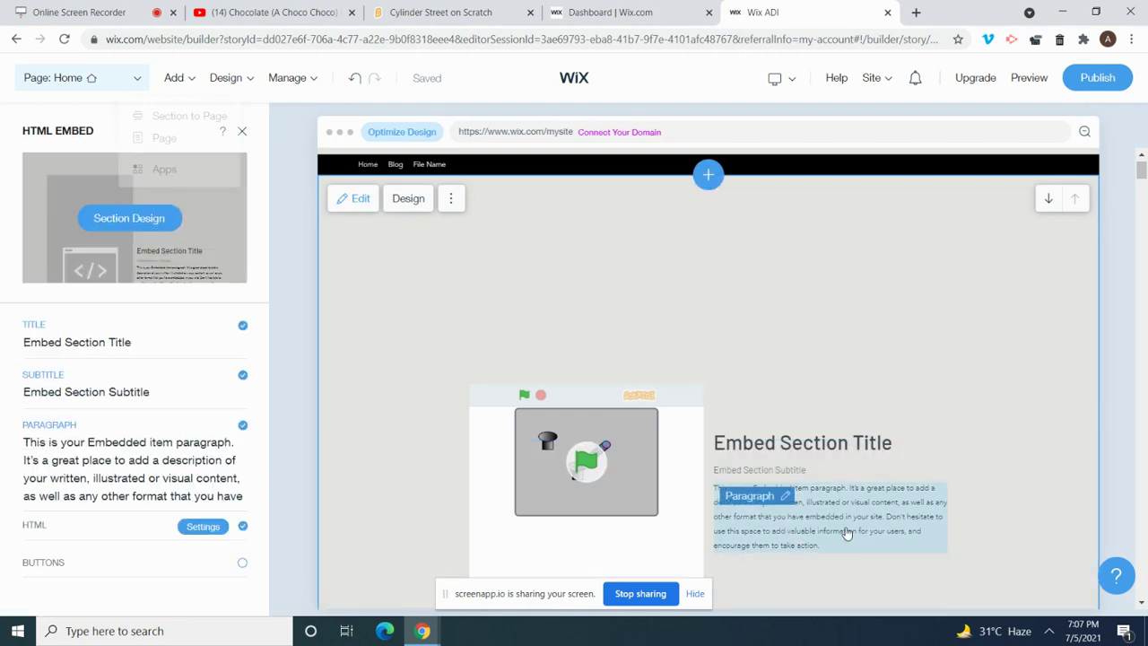
Step: Remove the title, subtitle and paragraph from the HTML embed section, leaving only the HTML element
left_click(779, 469)
left_click(785, 502)
left_click(769, 453)
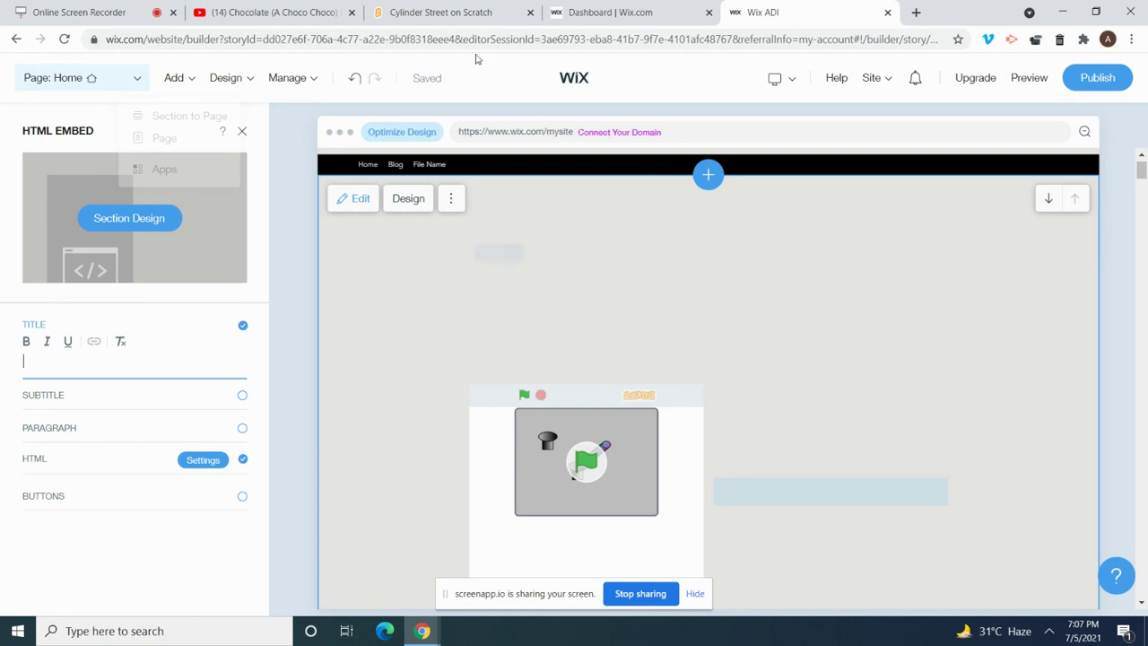
Step: Switch to the Cylinder Street project on Scratch and open its embed page at scratch.mit.edu/projects/530432390/embed
left_click(430, 13)
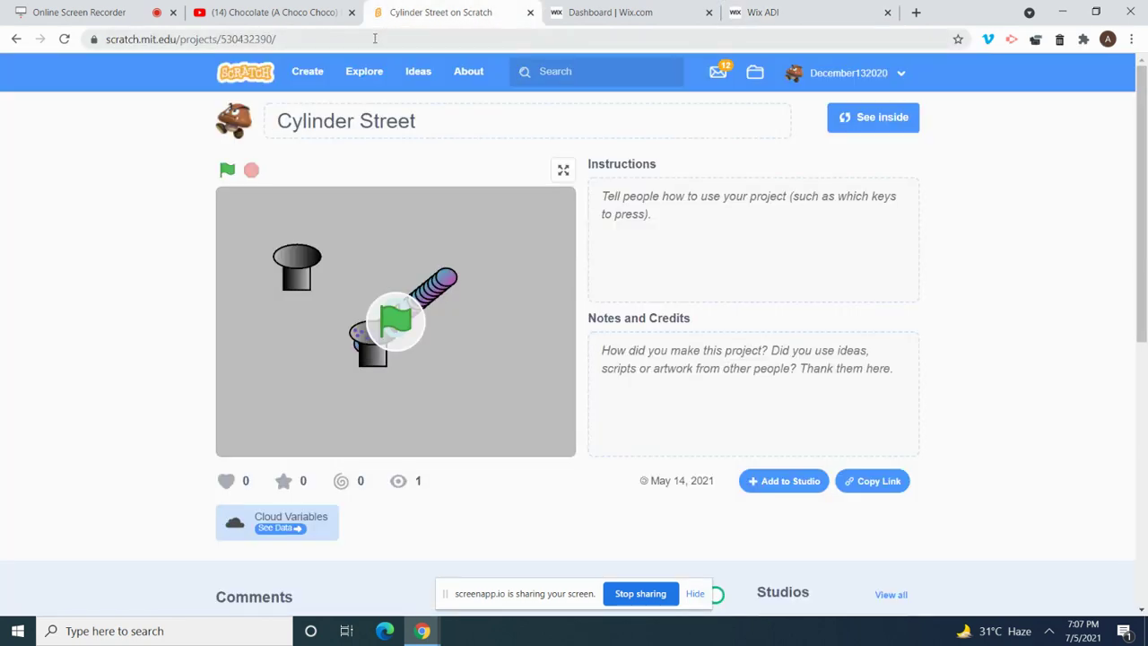
left_click(516, 32)
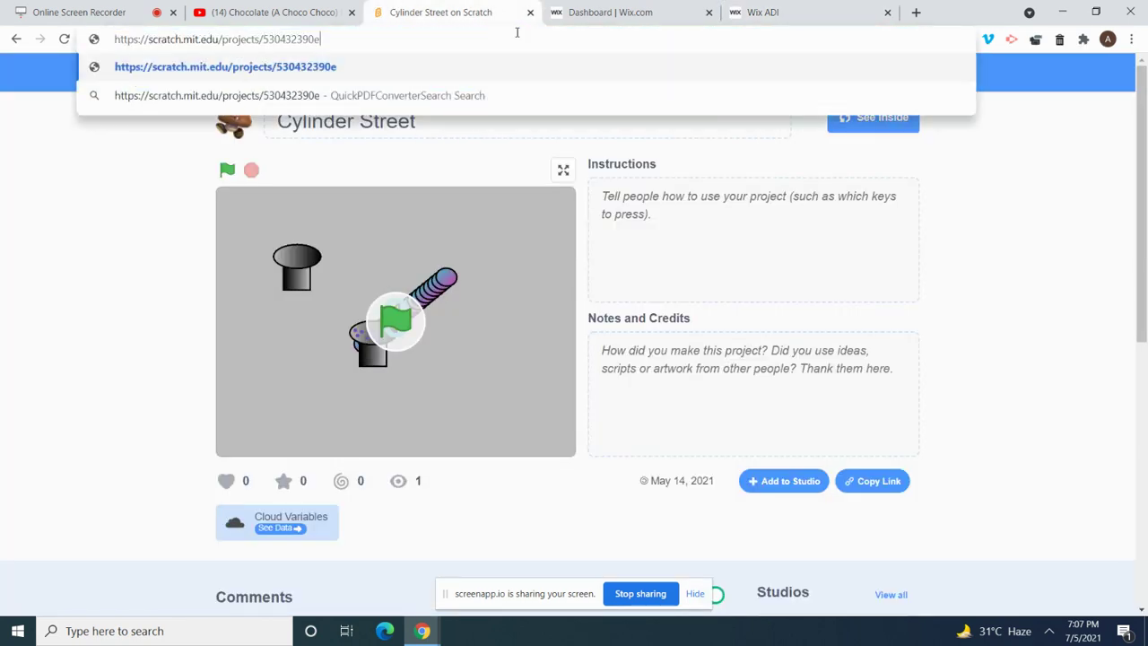
type("embed")
key("Return")
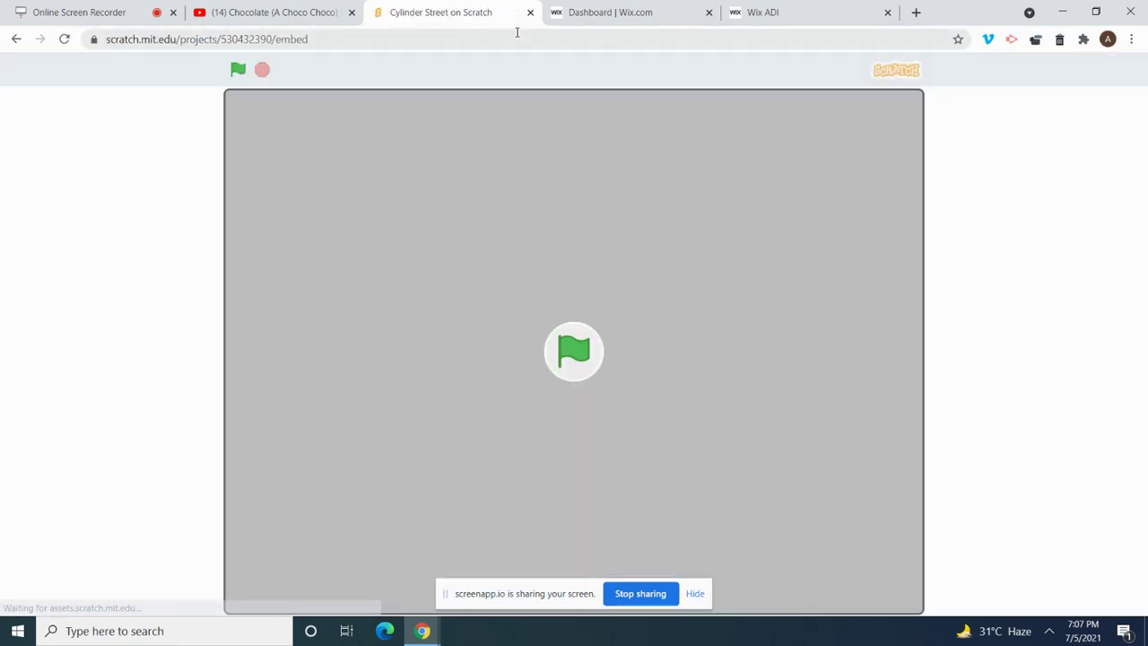
Step: Return to the Wix editor and restore the iframe code's remaining attributes and closing tag, setting the width to 800 and editing the height
left_click(841, 5)
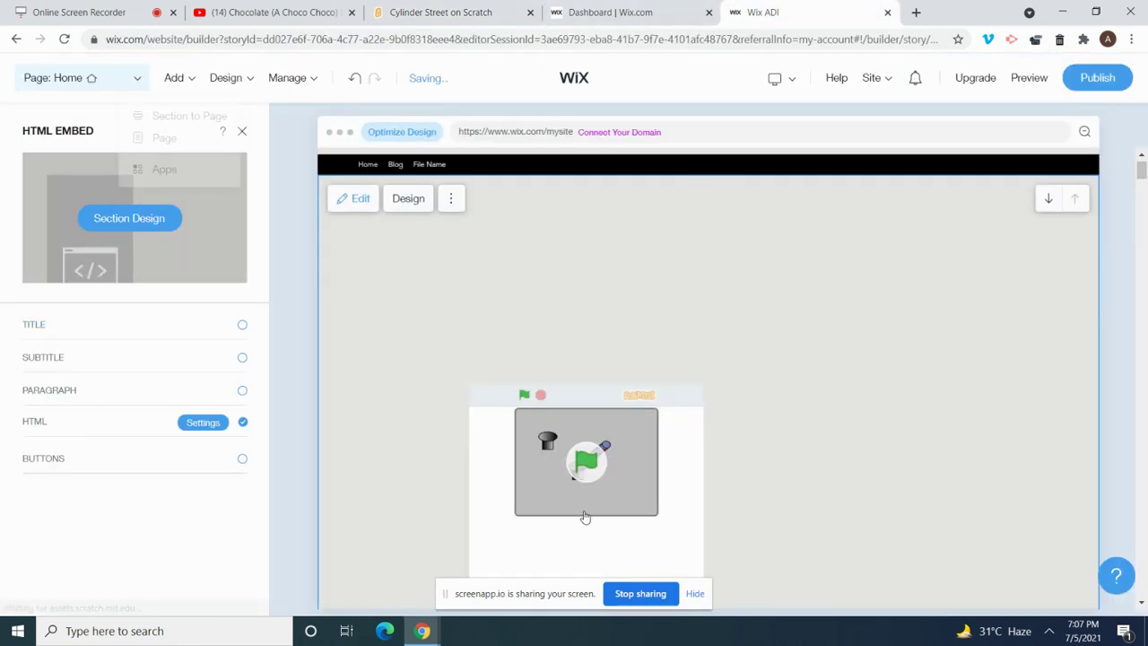
left_click(226, 423)
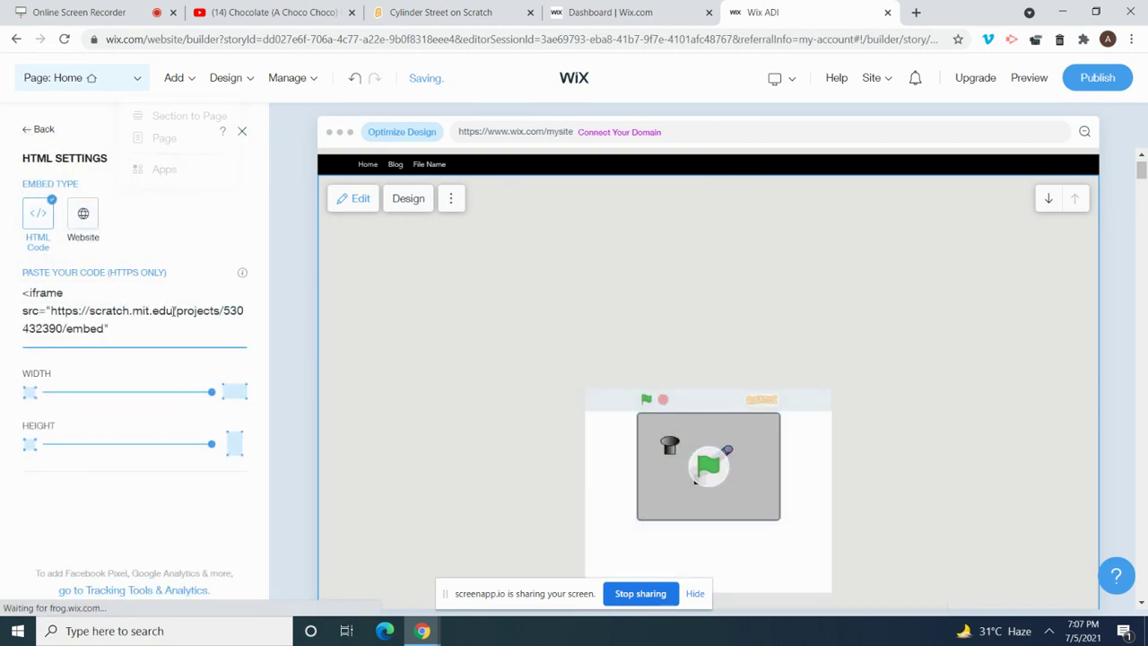
left_click(173, 310)
double_click(213, 347)
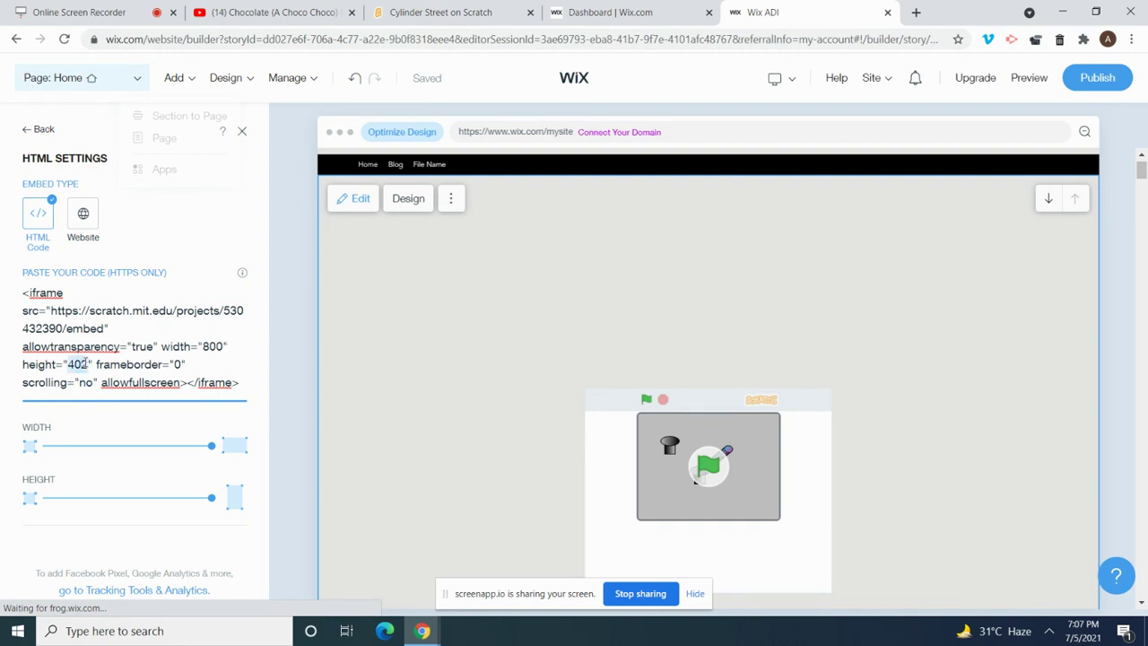
left_click(344, 346)
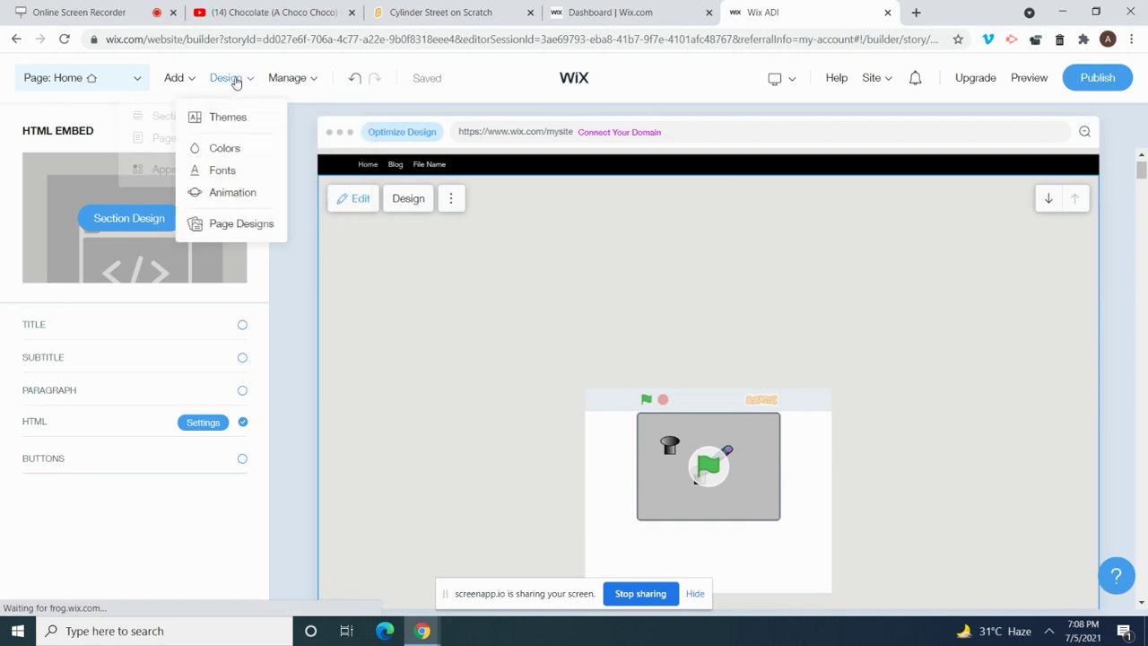
Step: Add the Accessibility Policy section with text beside a barber image above the embed section on the home page
mouse_move(188, 88)
left_click(188, 124)
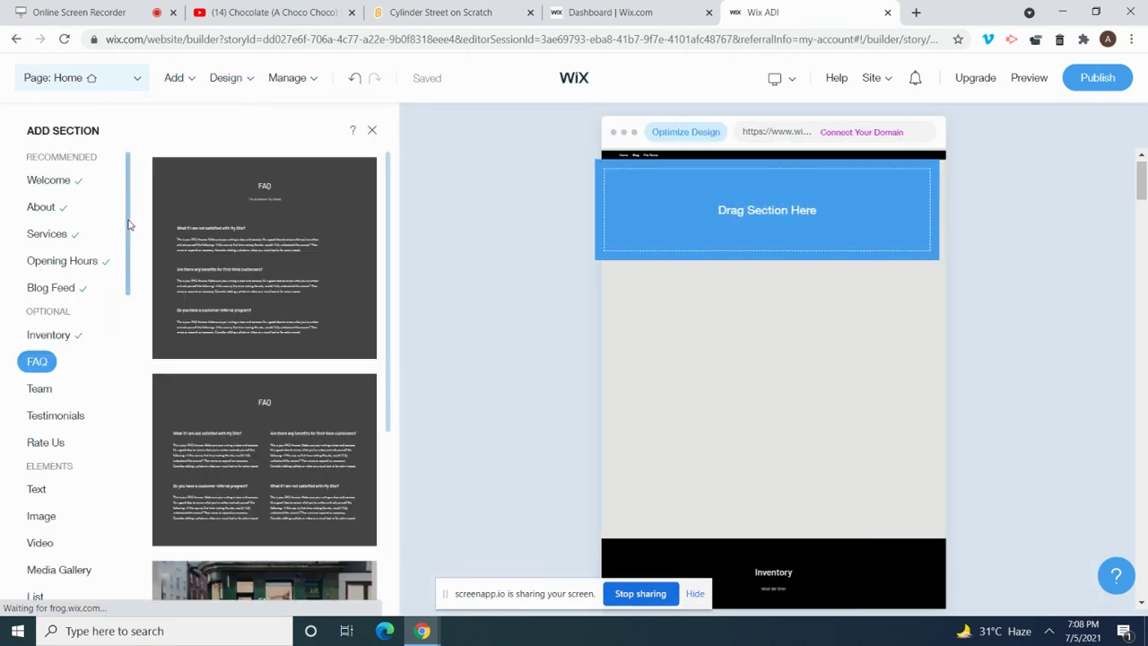
left_click_drag(131, 225, 102, 569)
left_click(71, 363)
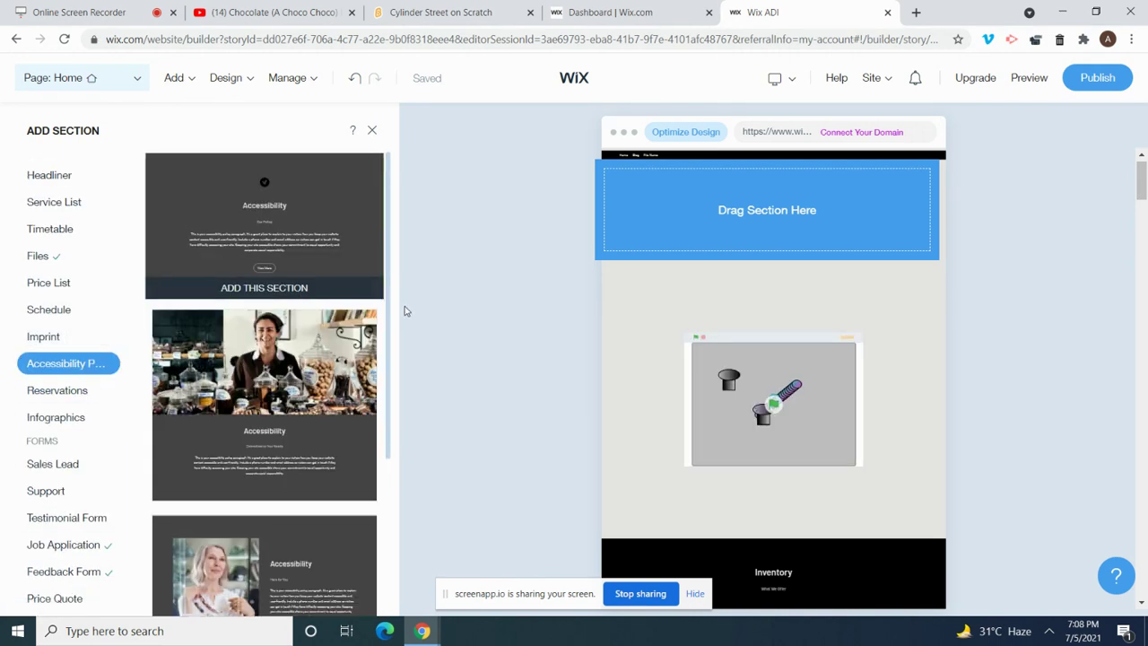
left_click_drag(387, 297, 387, 534)
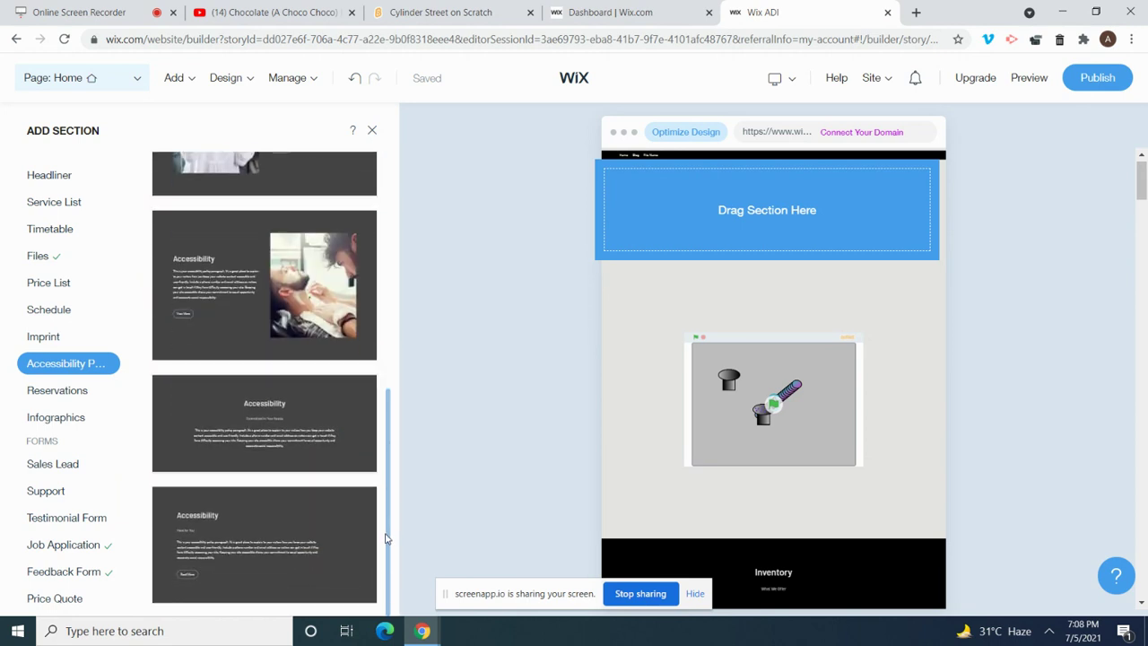
left_click_drag(255, 408, 706, 209)
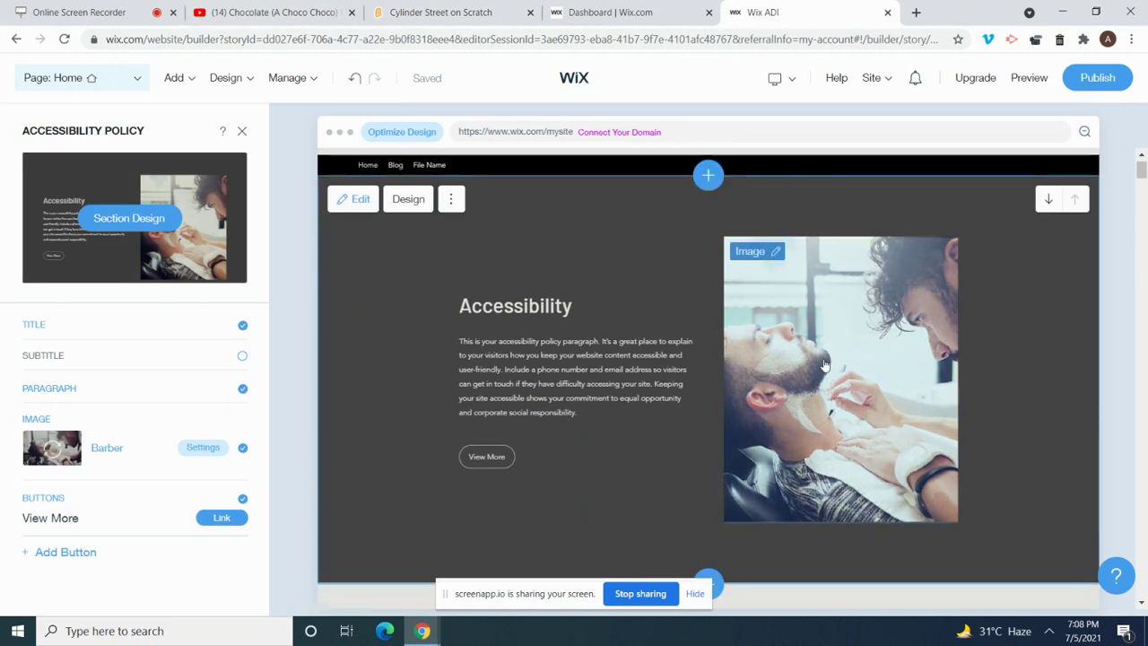
Step: Replace the Accessibility section's barber image with the Scratc image uploaded from the computer's Bandicam folder
left_click(204, 447)
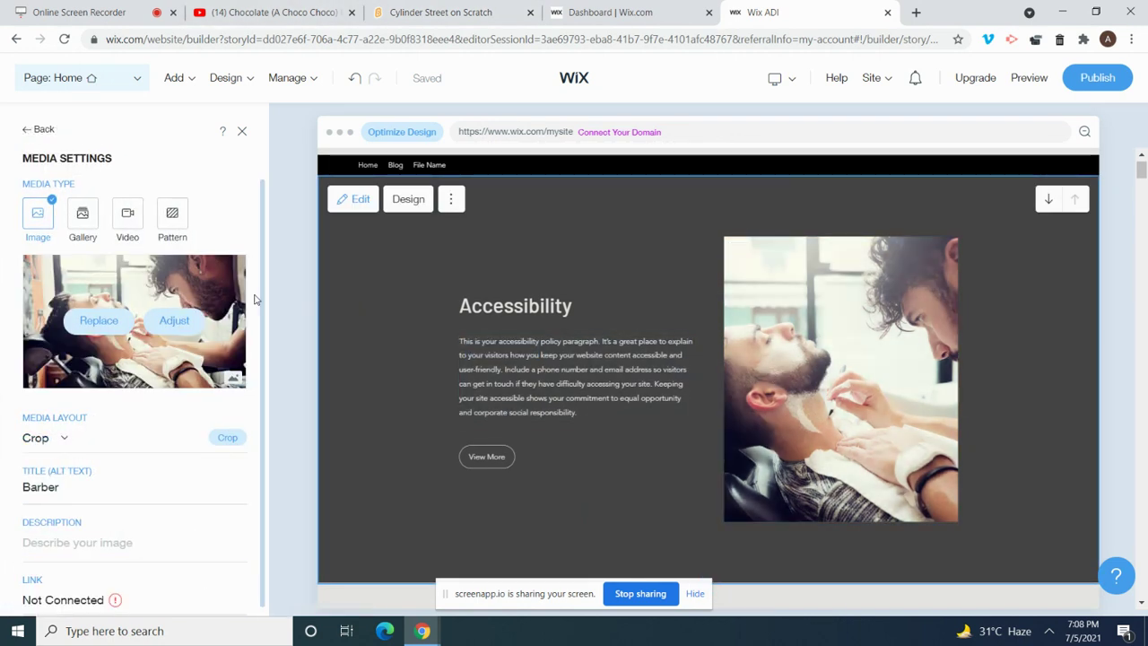
right_click(832, 389)
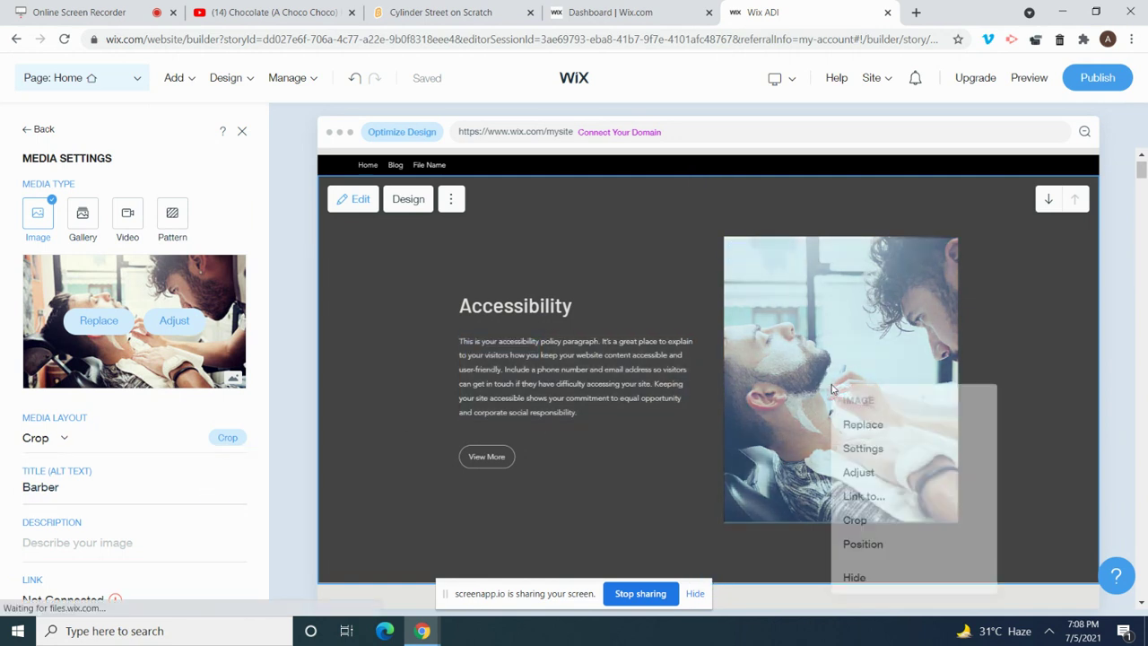
left_click(862, 428)
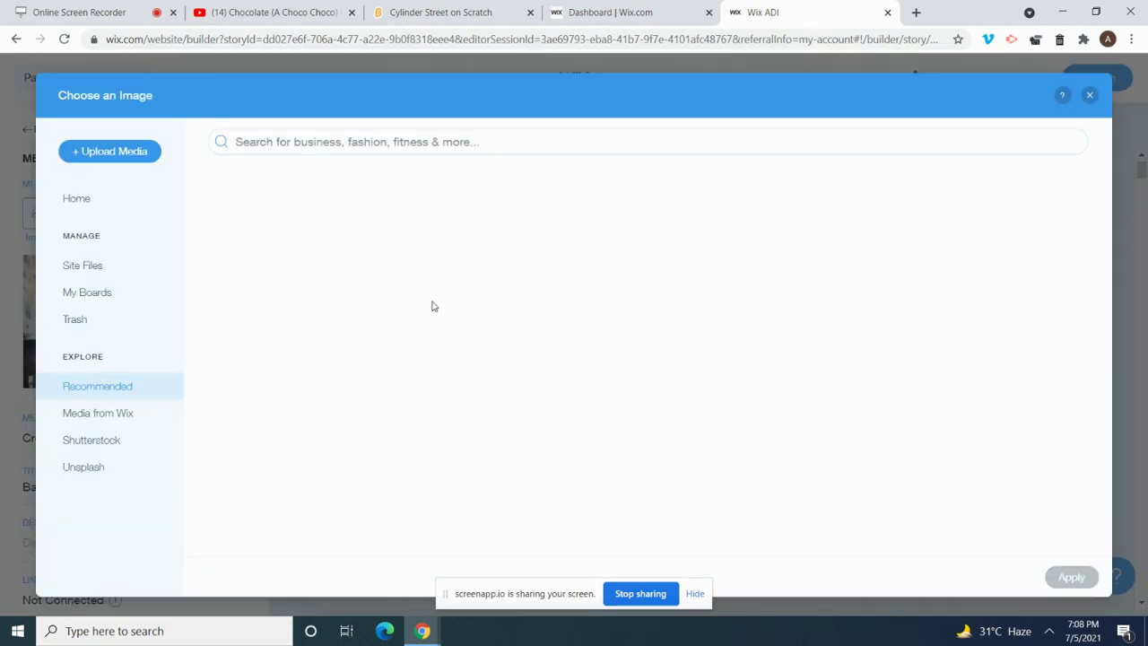
left_click(130, 155)
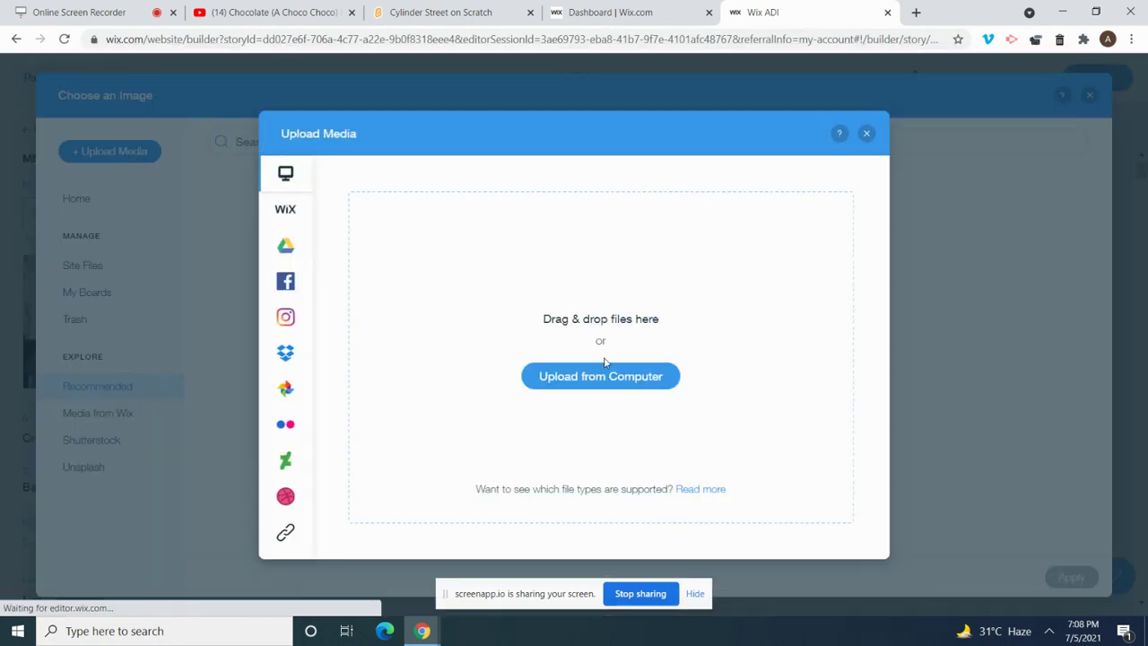
left_click(589, 376)
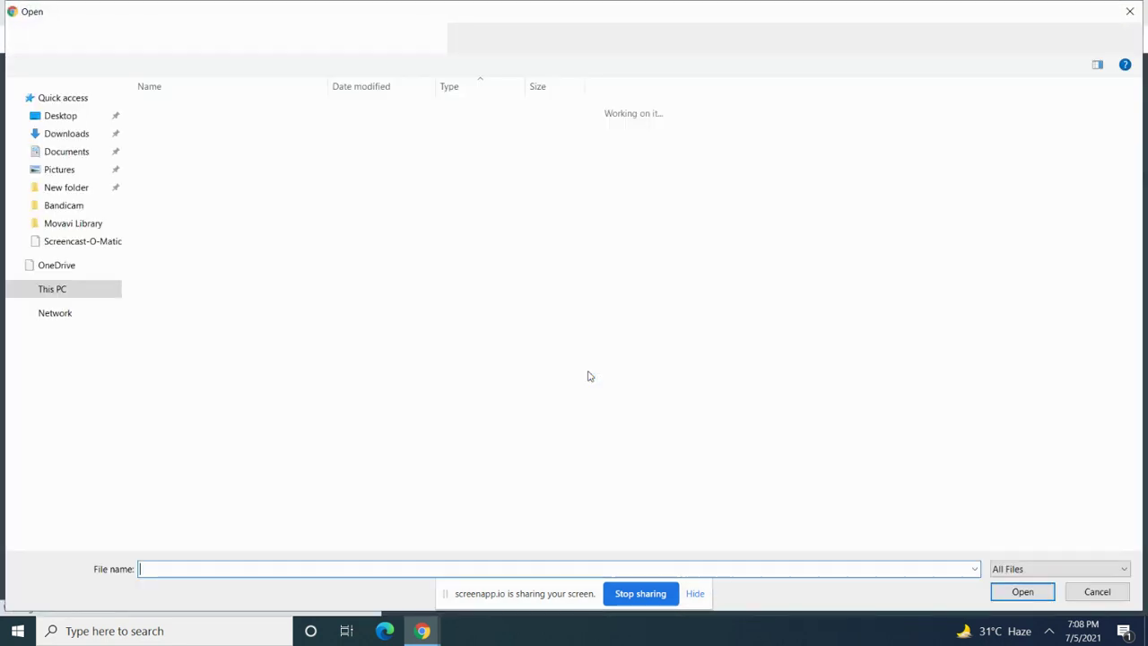
left_click(72, 204)
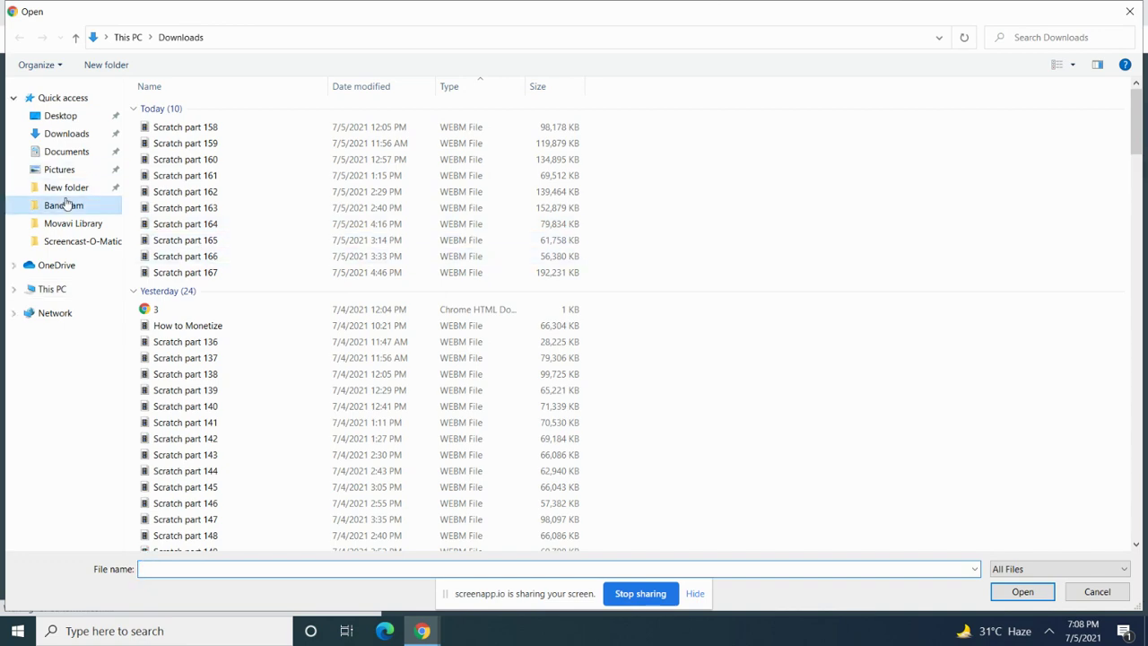
scroll(986, 170, "down", 15)
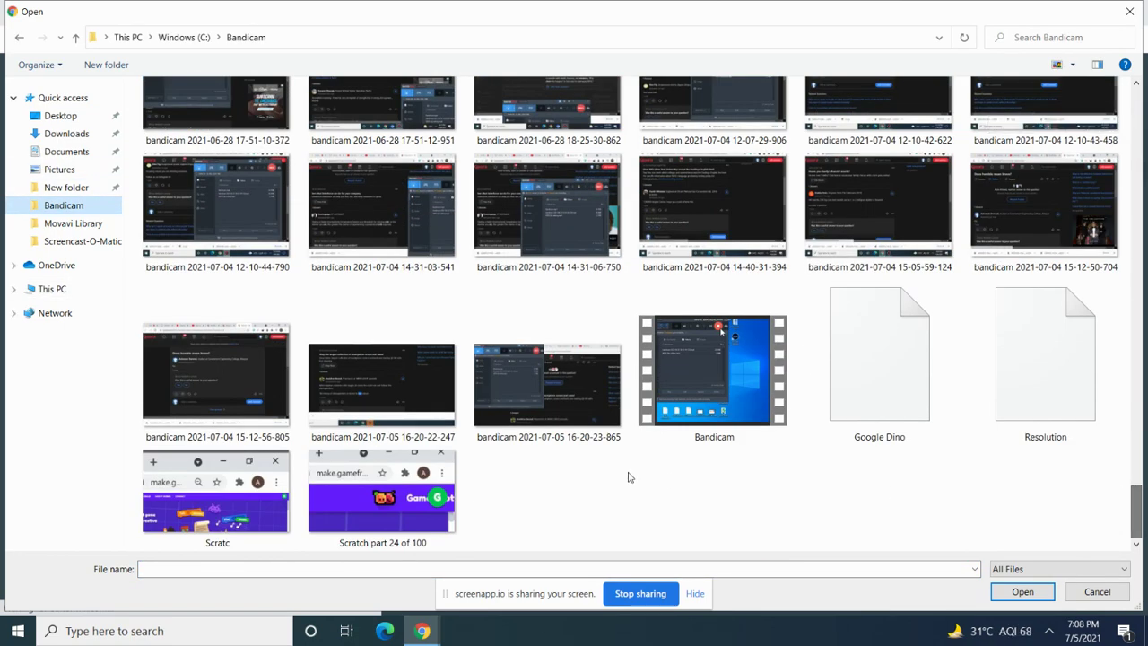
left_click(286, 529)
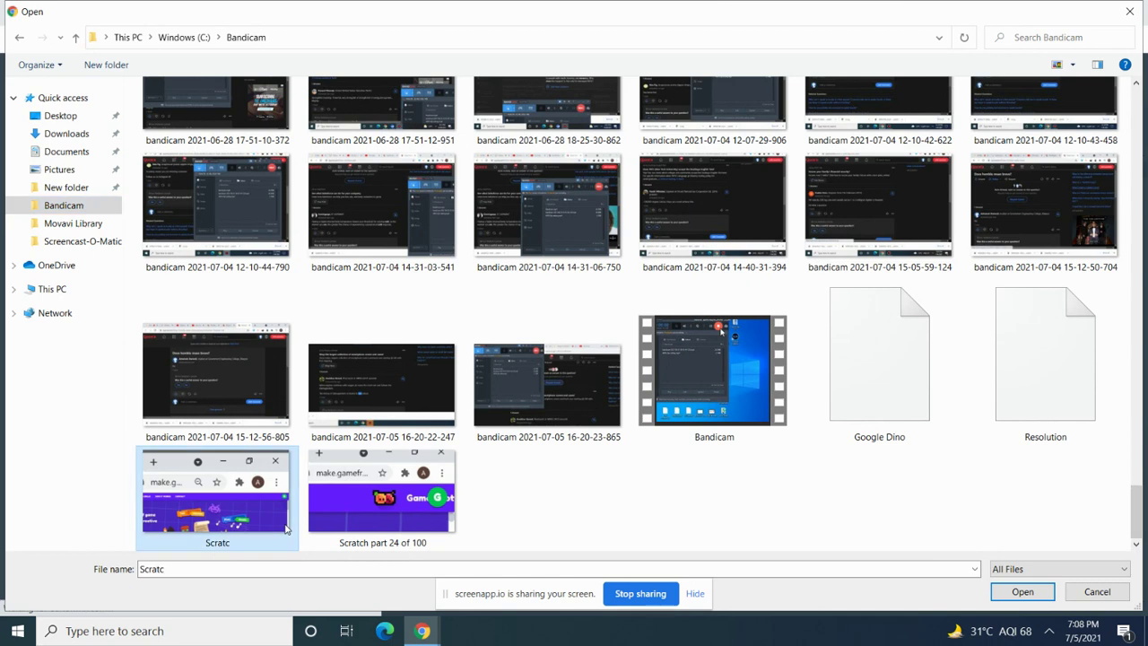
left_click(1023, 591)
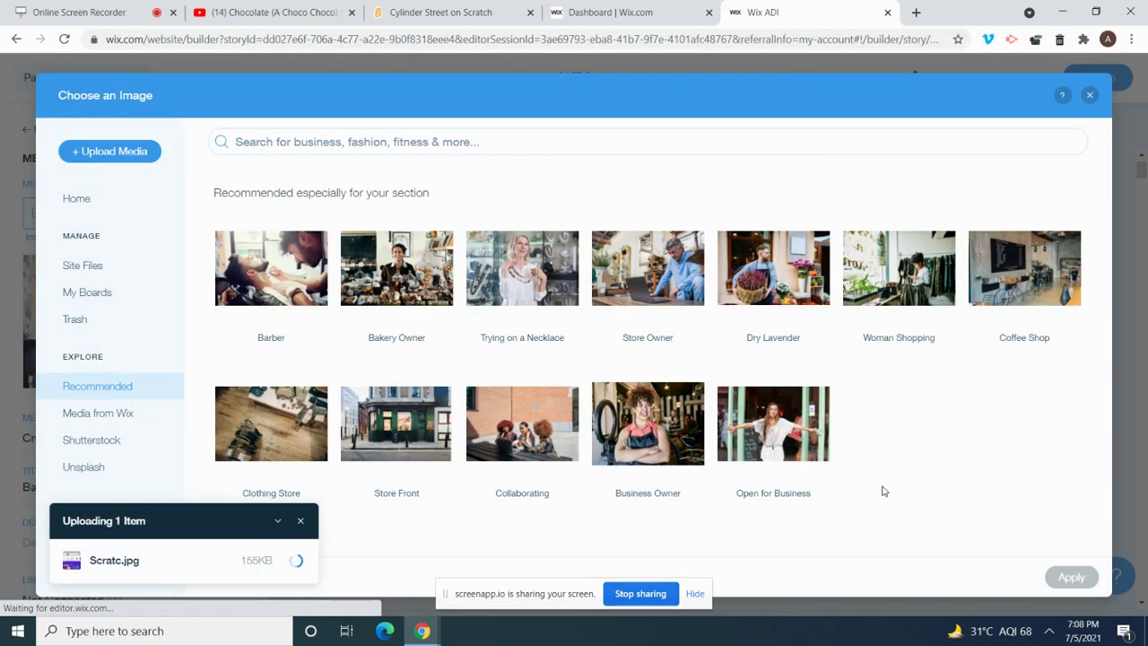
key("ctrl+1")
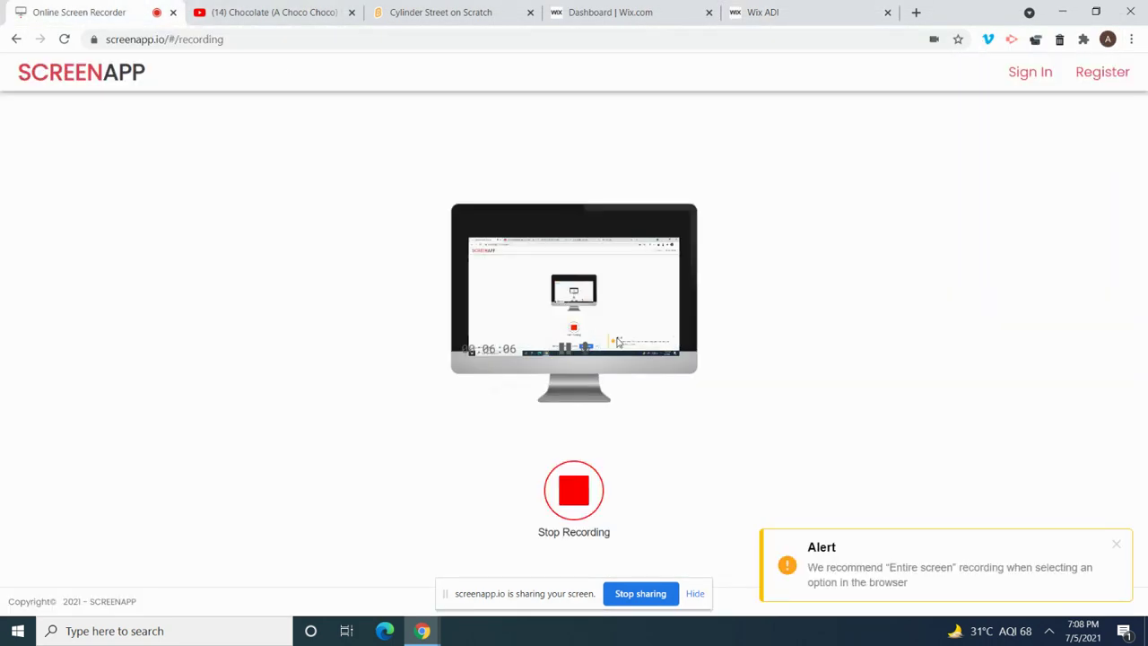
left_click(793, 6)
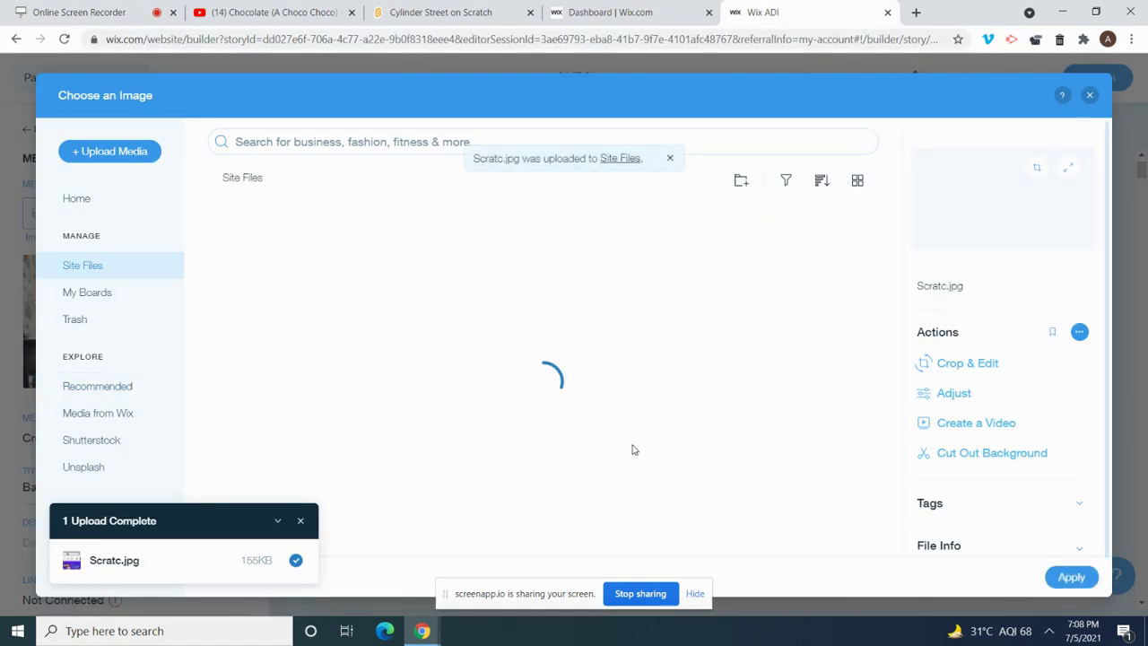
left_click(1071, 577)
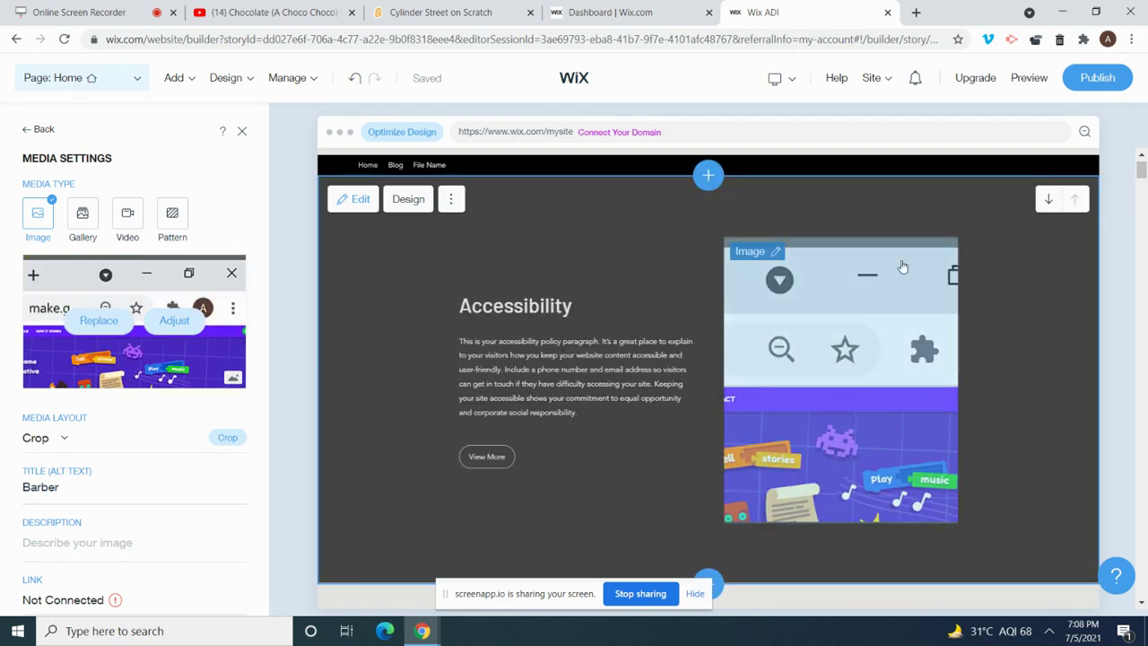
Step: Open the media organizer of the Inspired Work gallery and select image 7, the three people at a table
left_click_drag(1143, 170, 1141, 308)
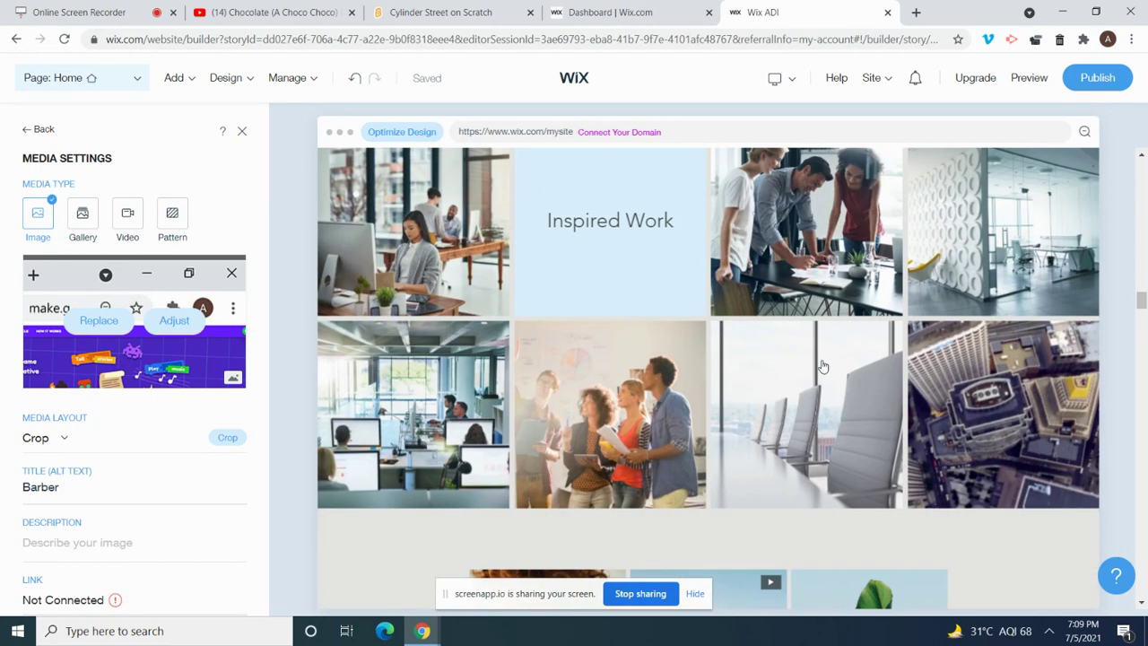
left_click(823, 366)
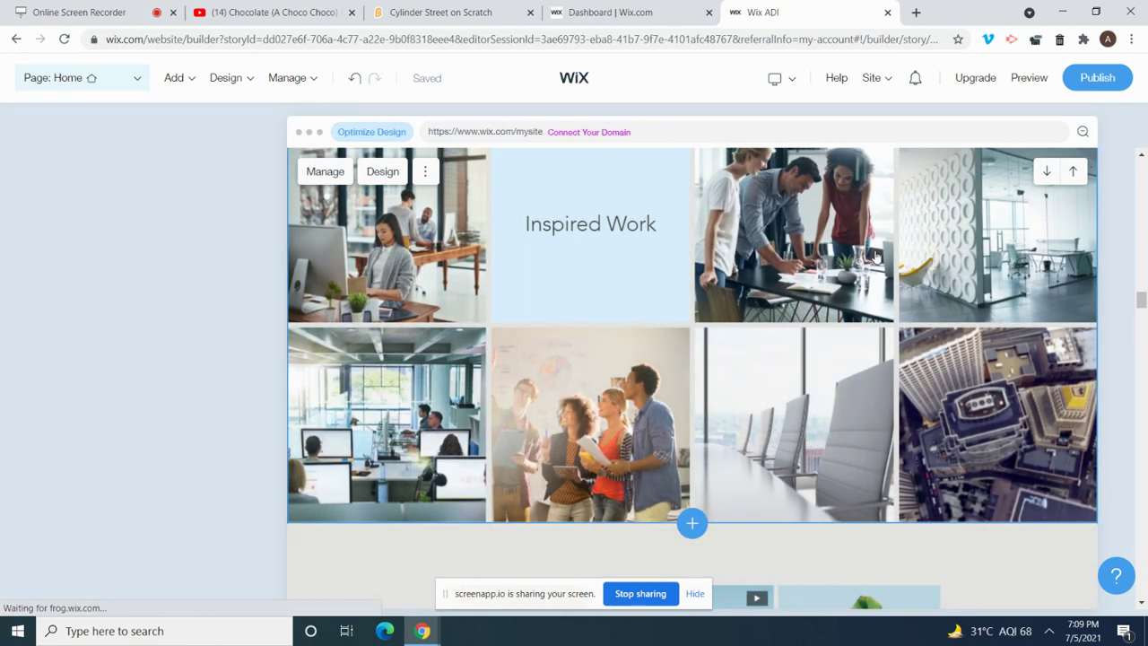
left_click(618, 295)
left_click(185, 540)
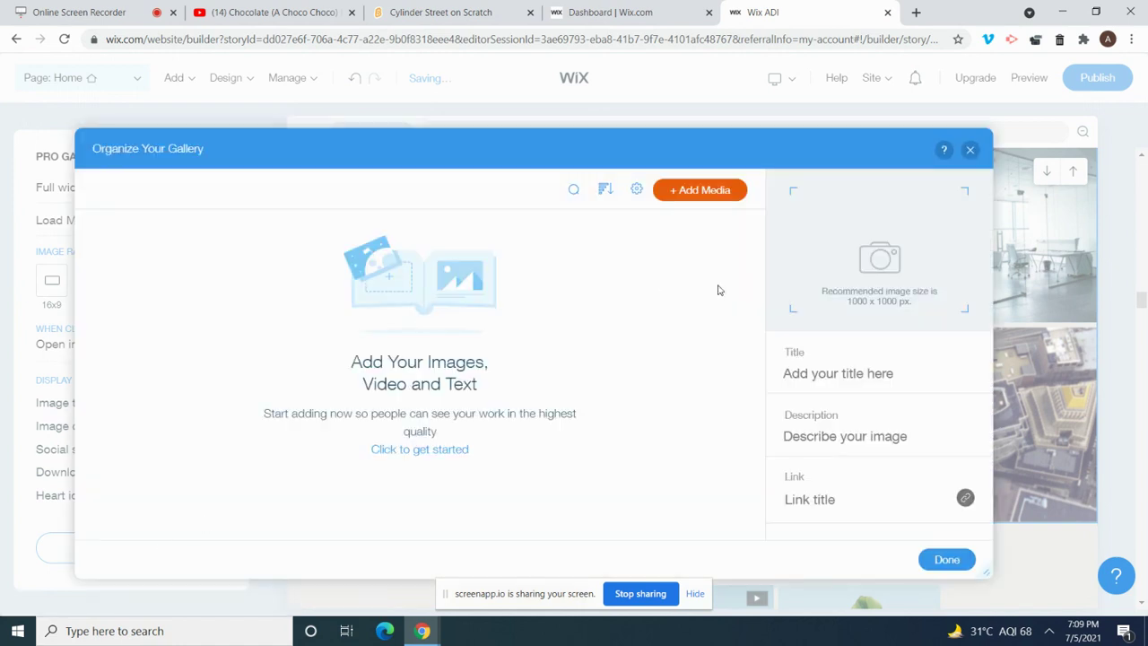
left_click(556, 377)
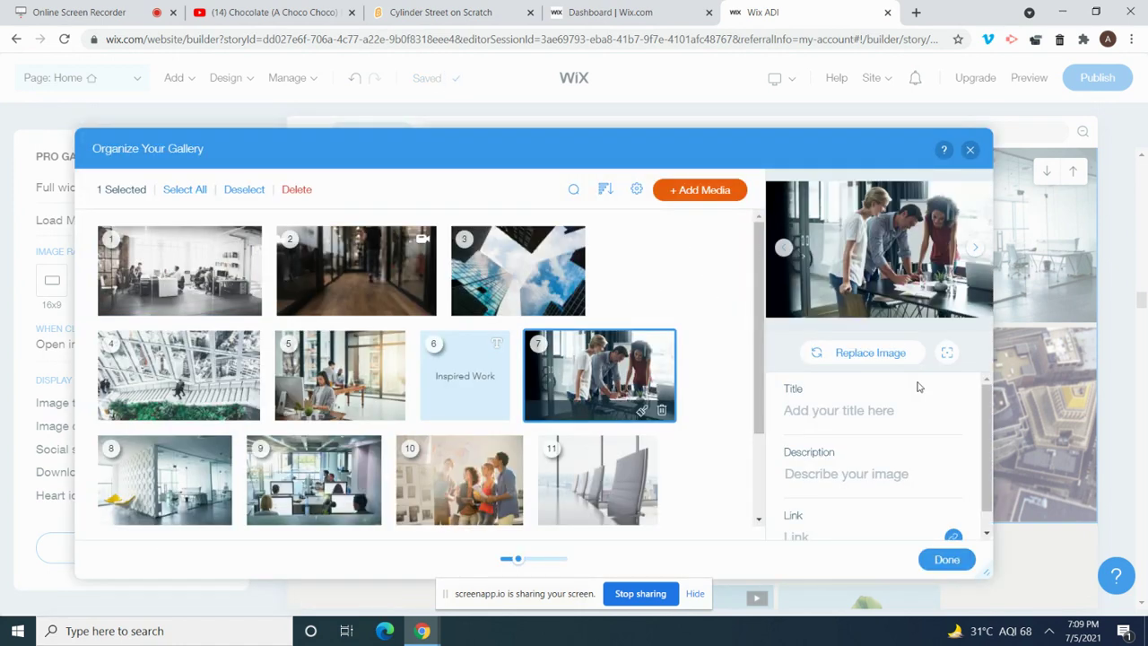
left_click(868, 352)
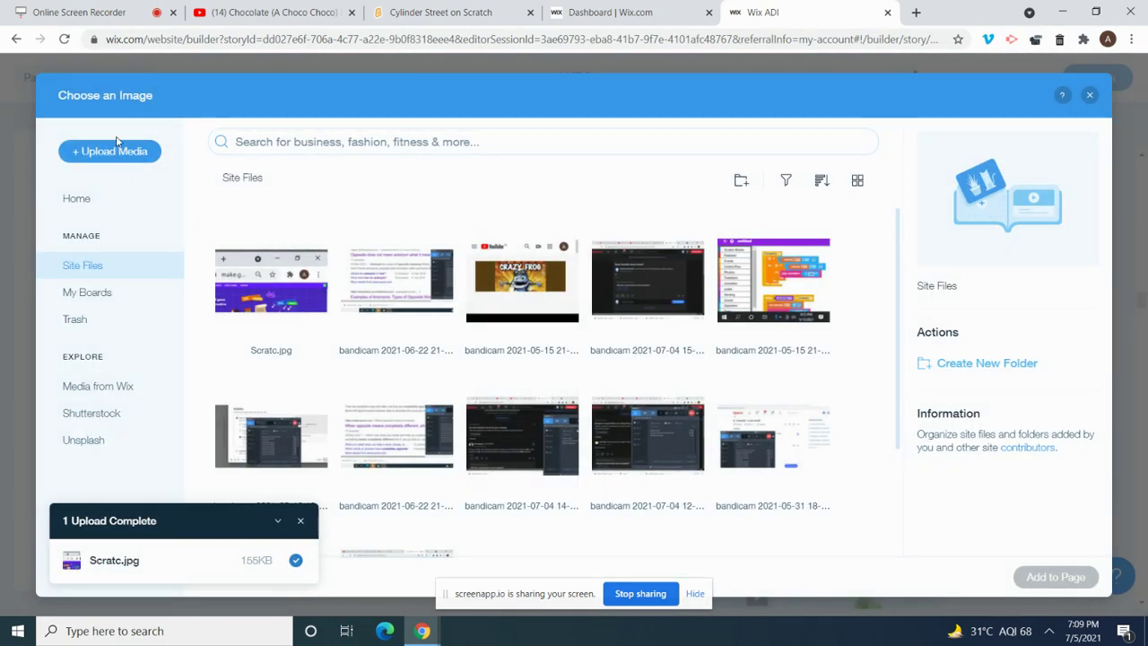
left_click(110, 151)
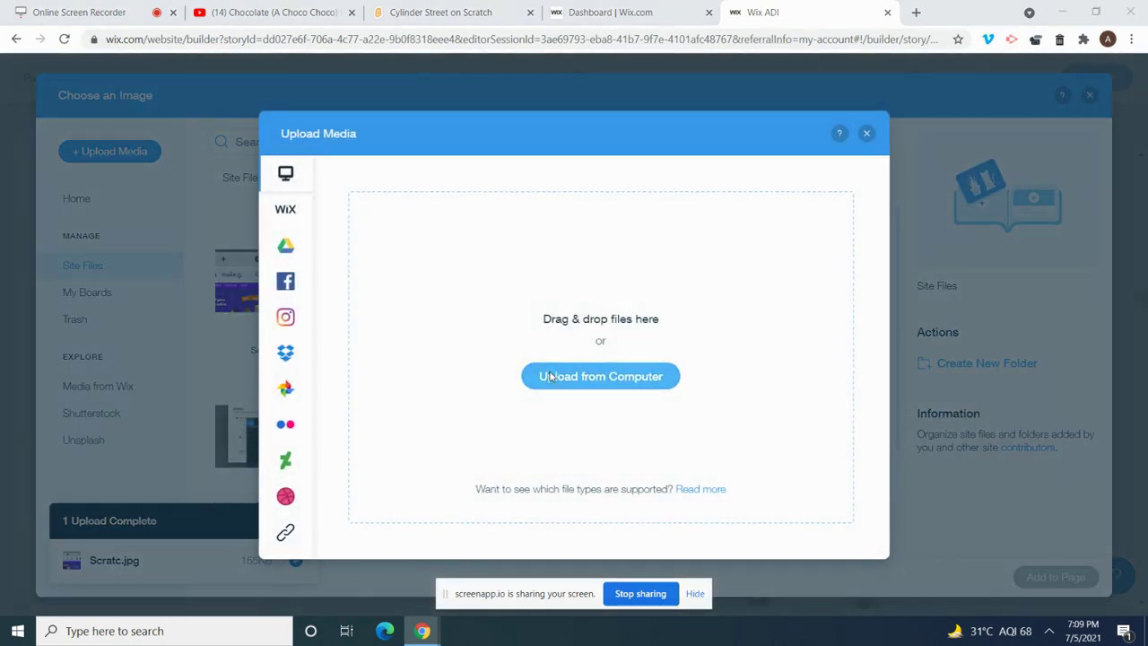
left_click(546, 377)
scroll(1024, 167, "down", 10)
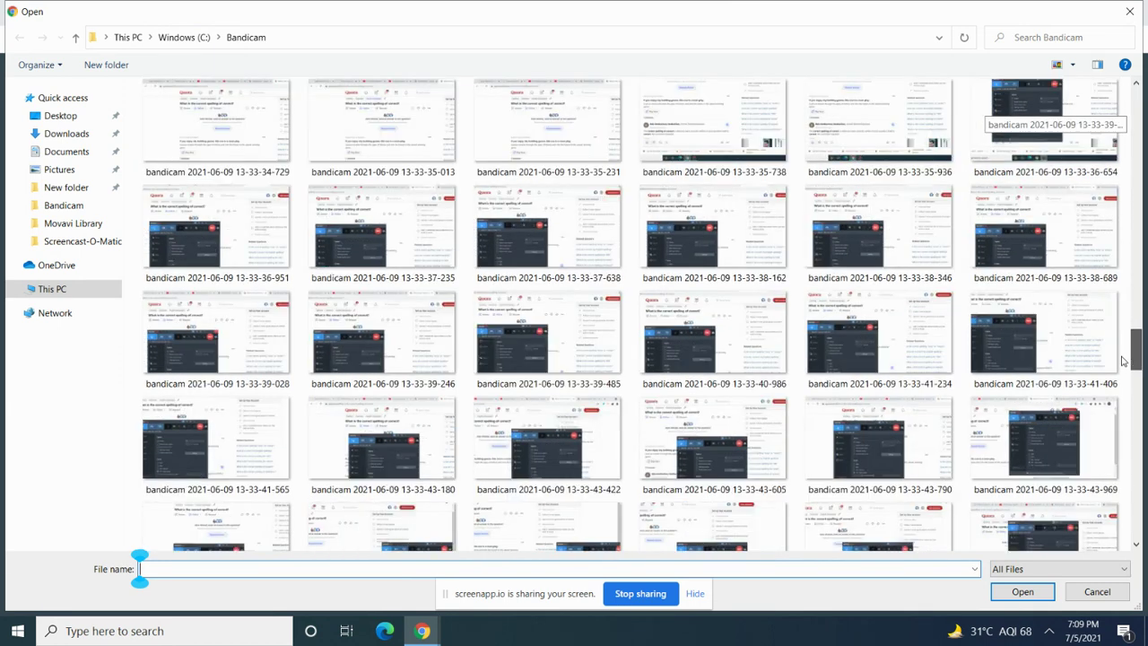
left_click(879, 377)
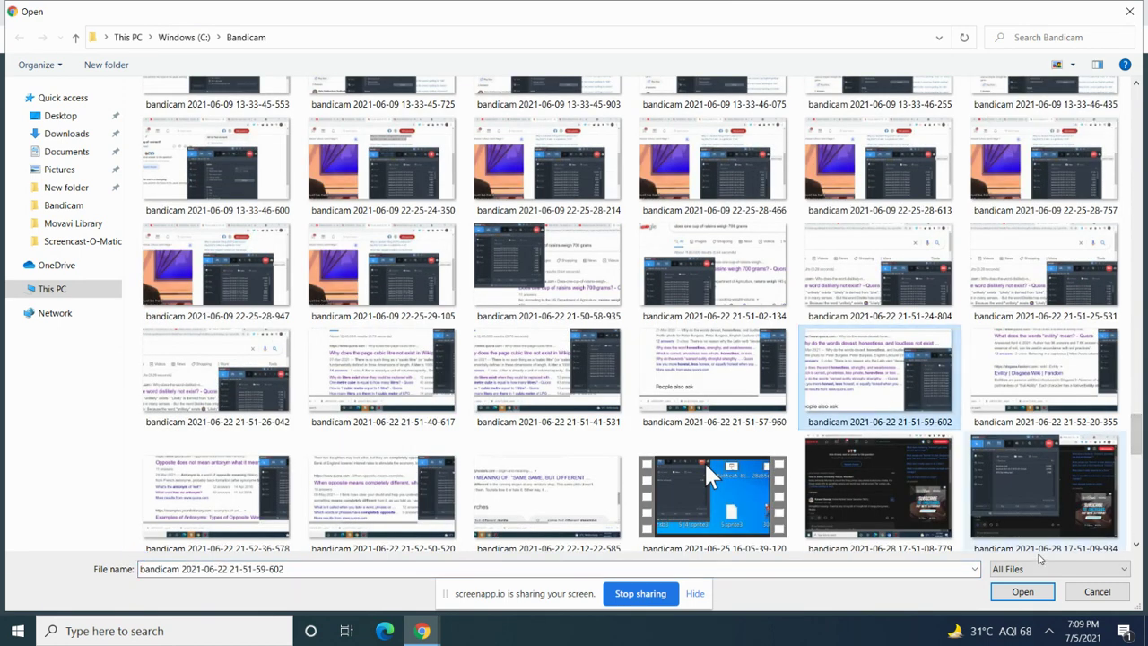
left_click(1025, 590)
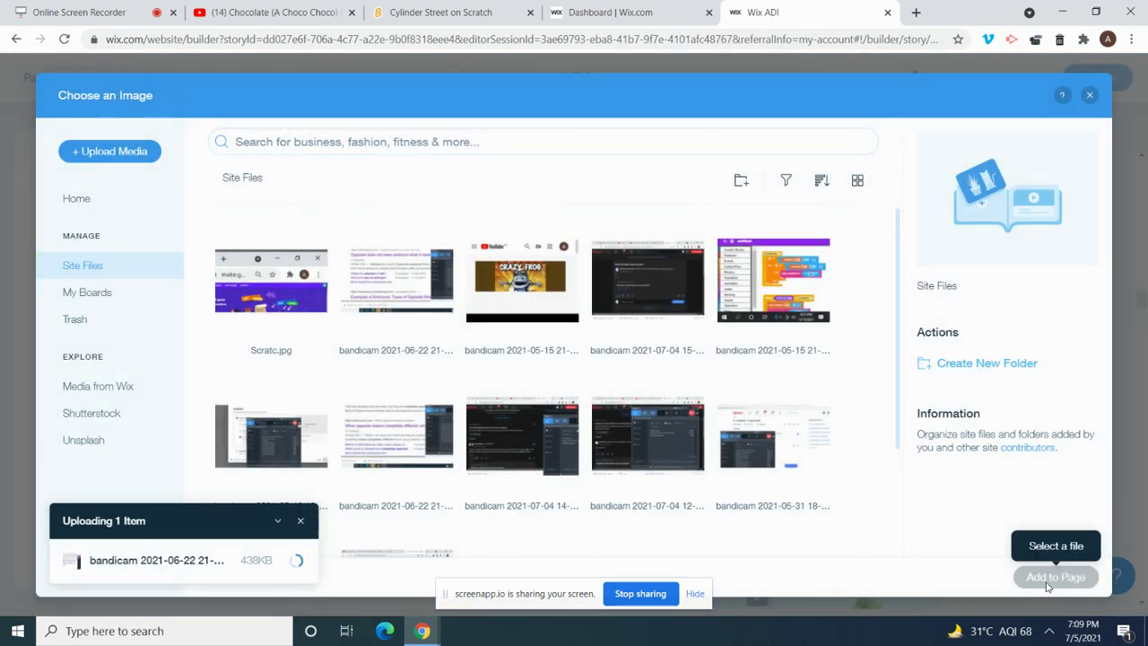
left_click(79, 11)
left_click(742, 6)
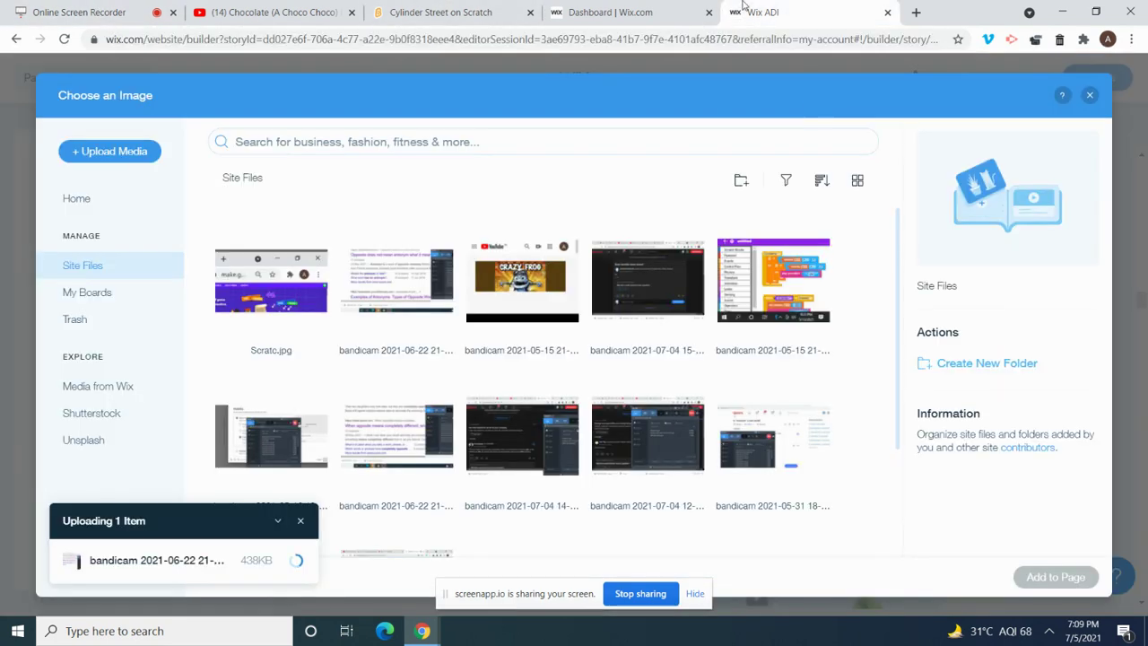
left_click(1055, 577)
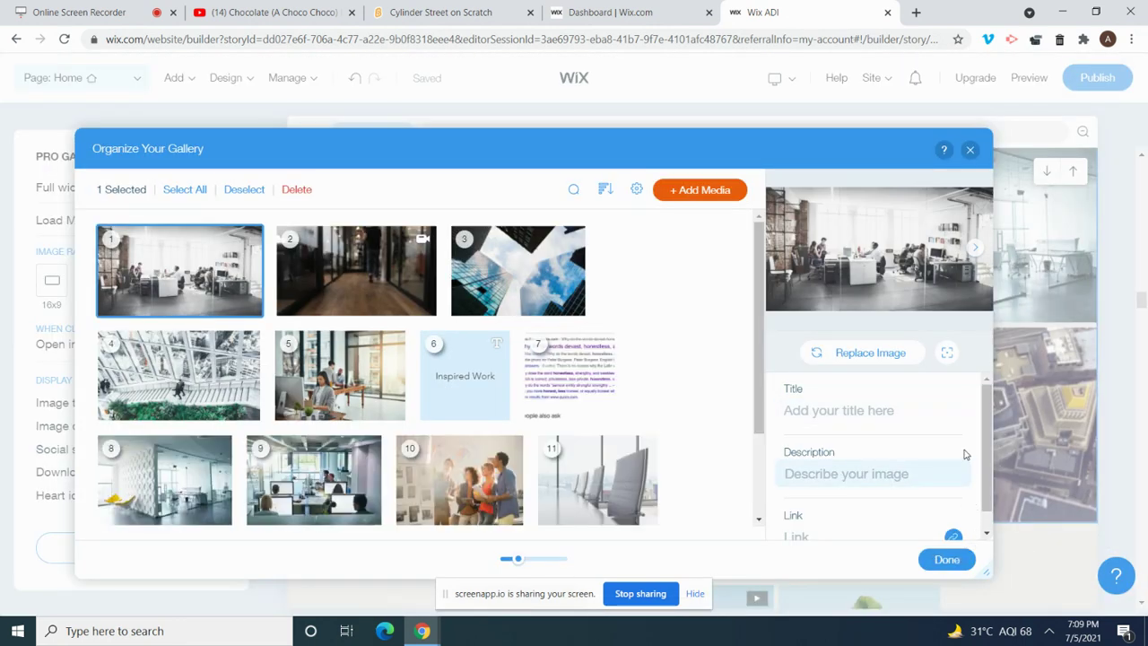
Step: Open the link settings for gallery image 1 and set its link type to Document
left_click_drag(984, 454, 990, 511)
left_click(953, 517)
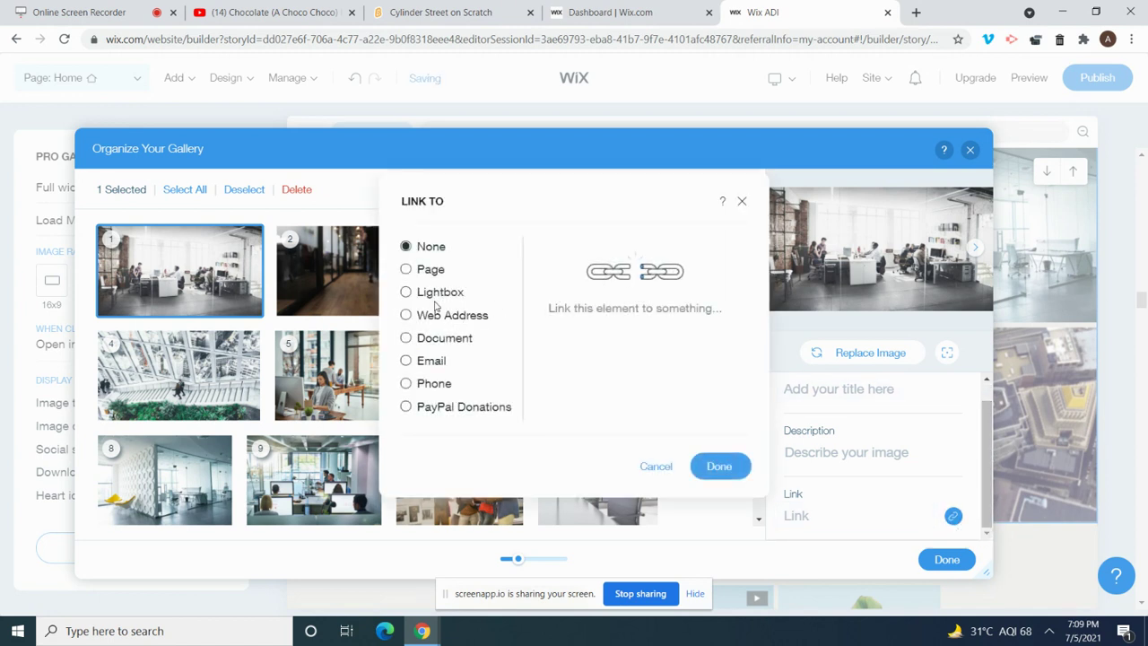
left_click(430, 269)
left_click(432, 361)
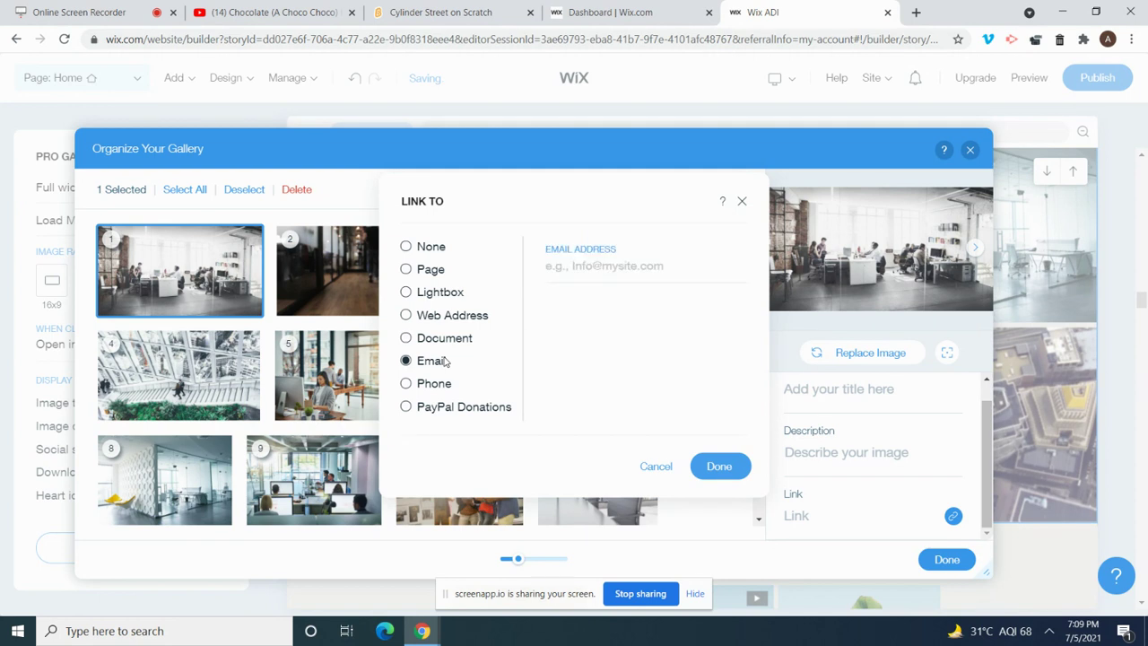
left_click(433, 383)
left_click(425, 362)
left_click(423, 294)
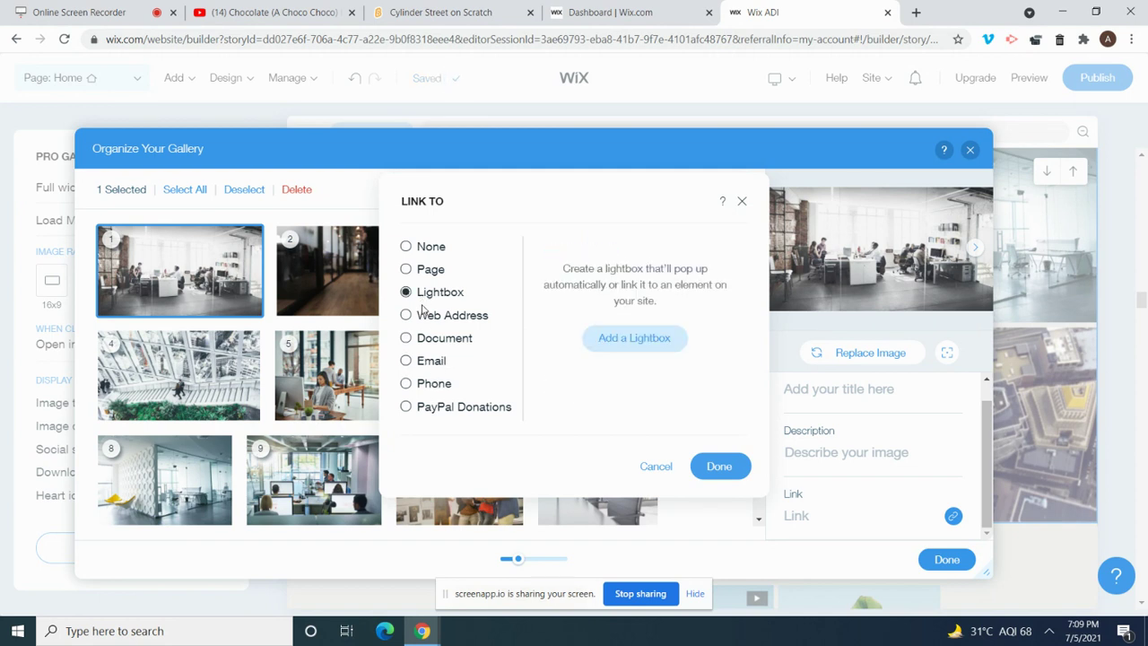
left_click(425, 321)
left_click(436, 345)
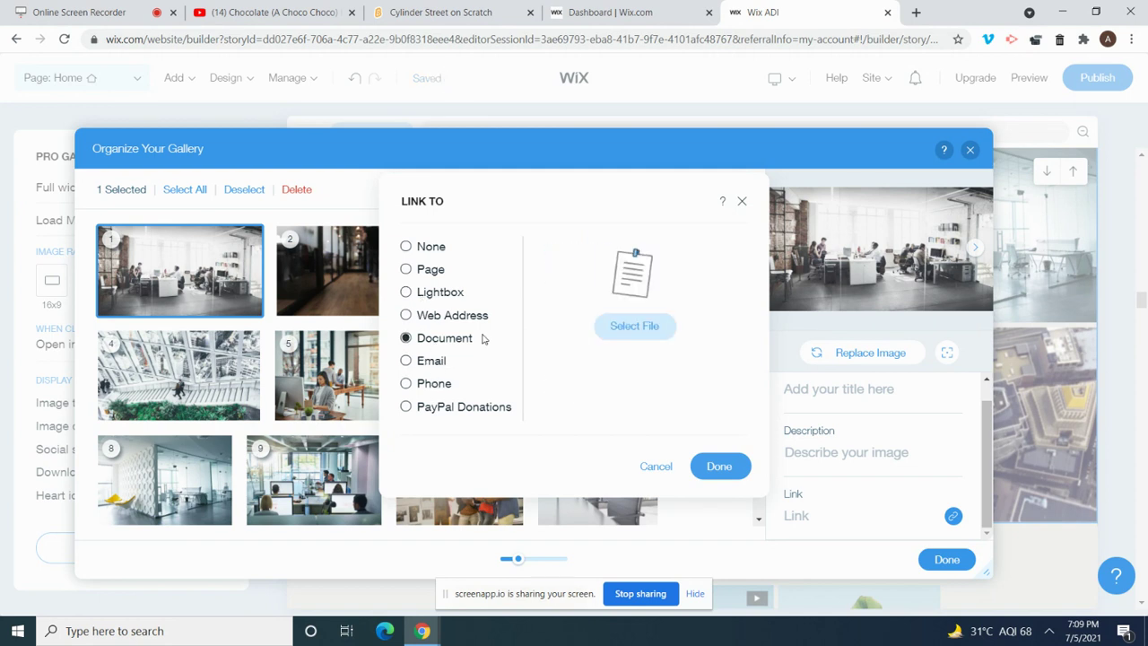
left_click(631, 337)
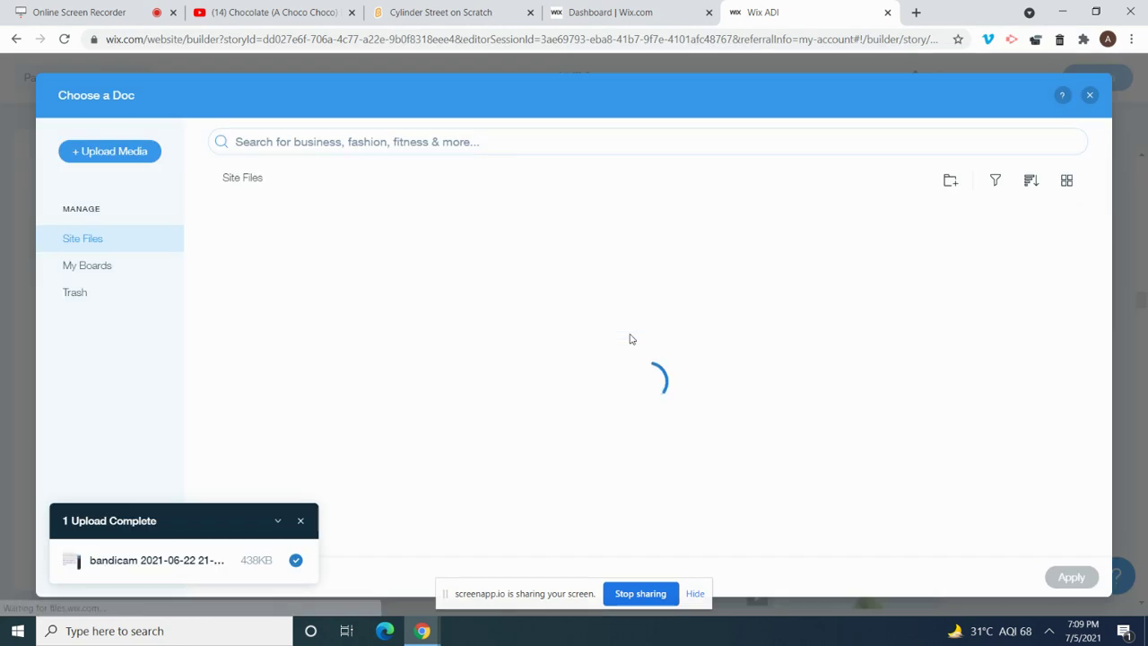
left_click(114, 149)
left_click(581, 372)
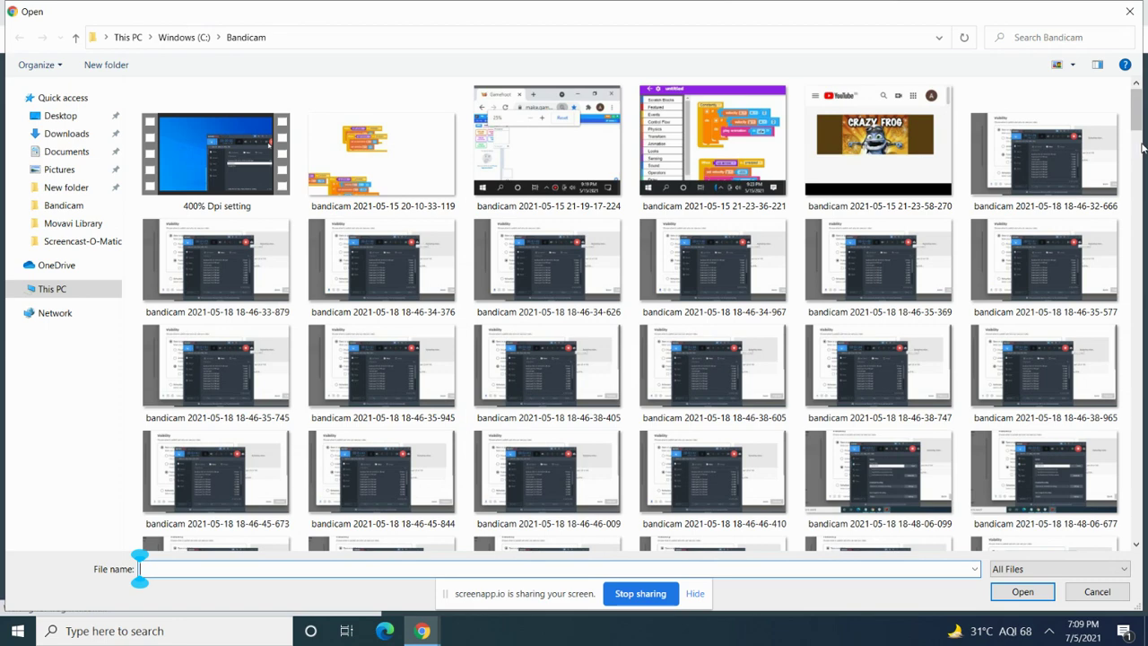
left_click_drag(1136, 110, 1140, 462)
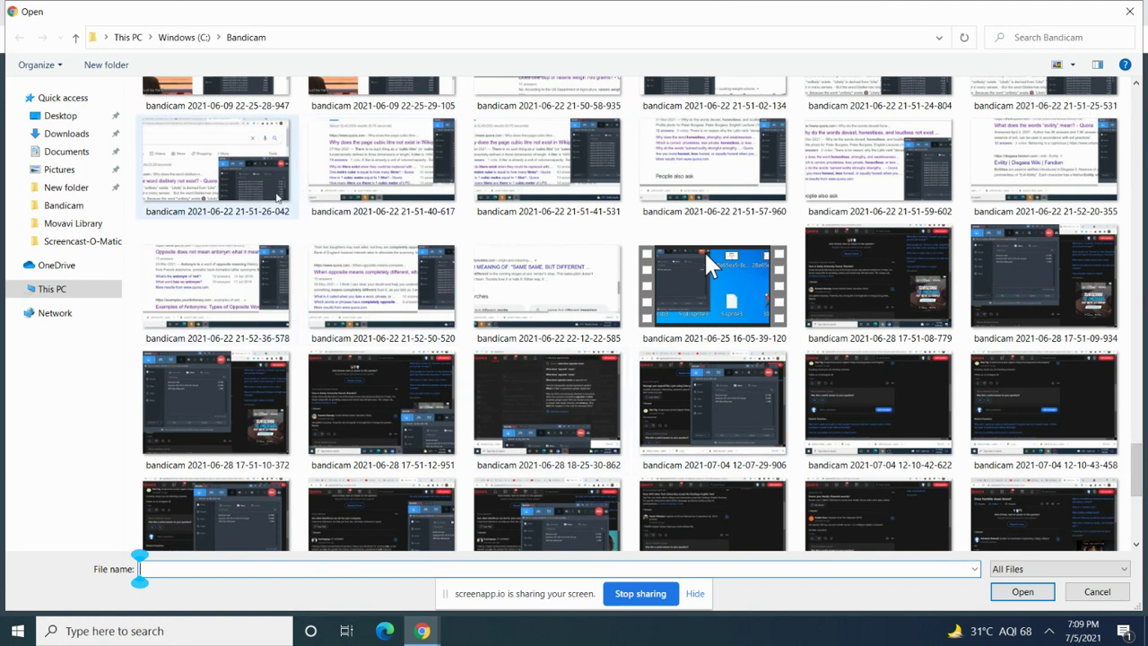
left_click(265, 166)
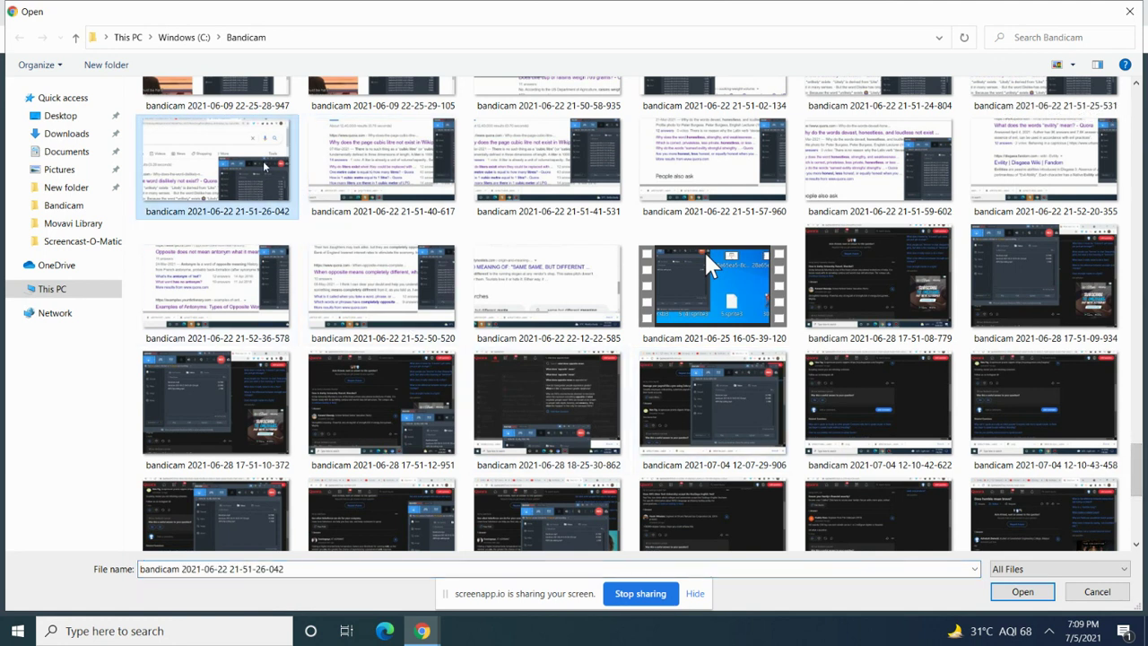
left_click(1021, 592)
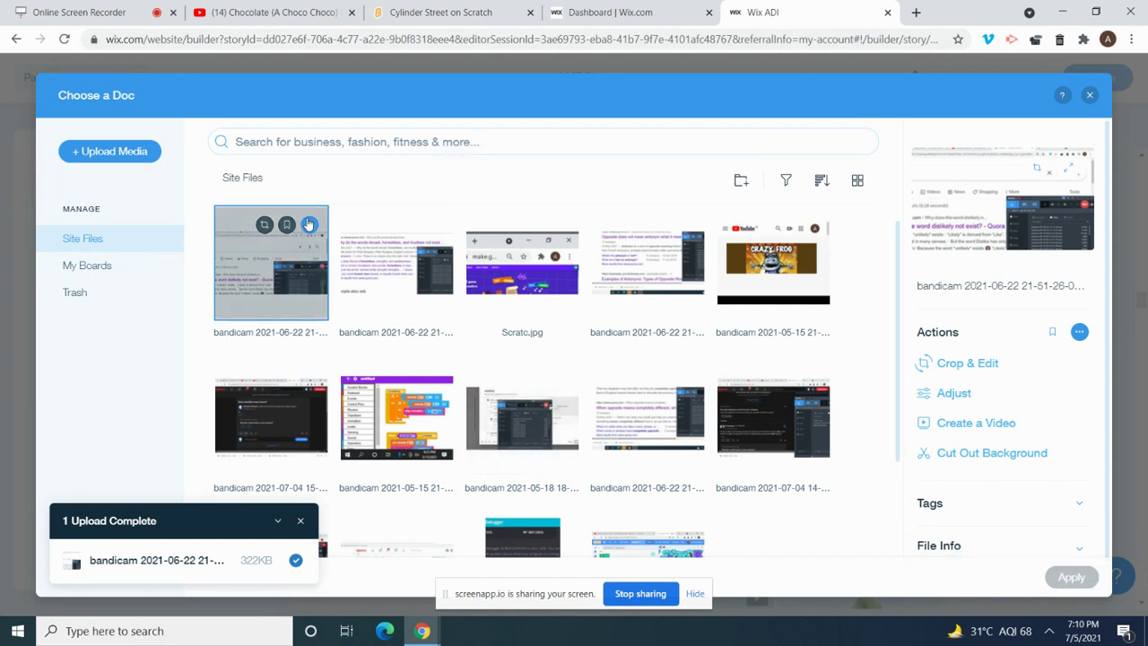
Step: Copy the uploaded screenshot's URL and link gallery image 1 to it as a web address
left_click(308, 224)
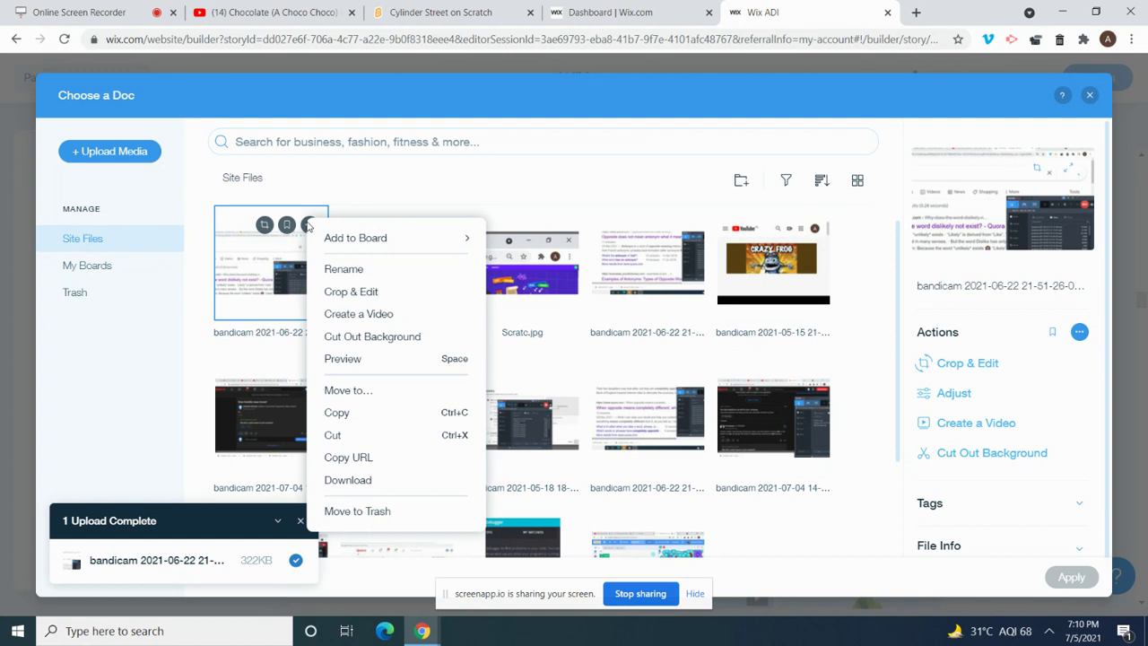
left_click(350, 458)
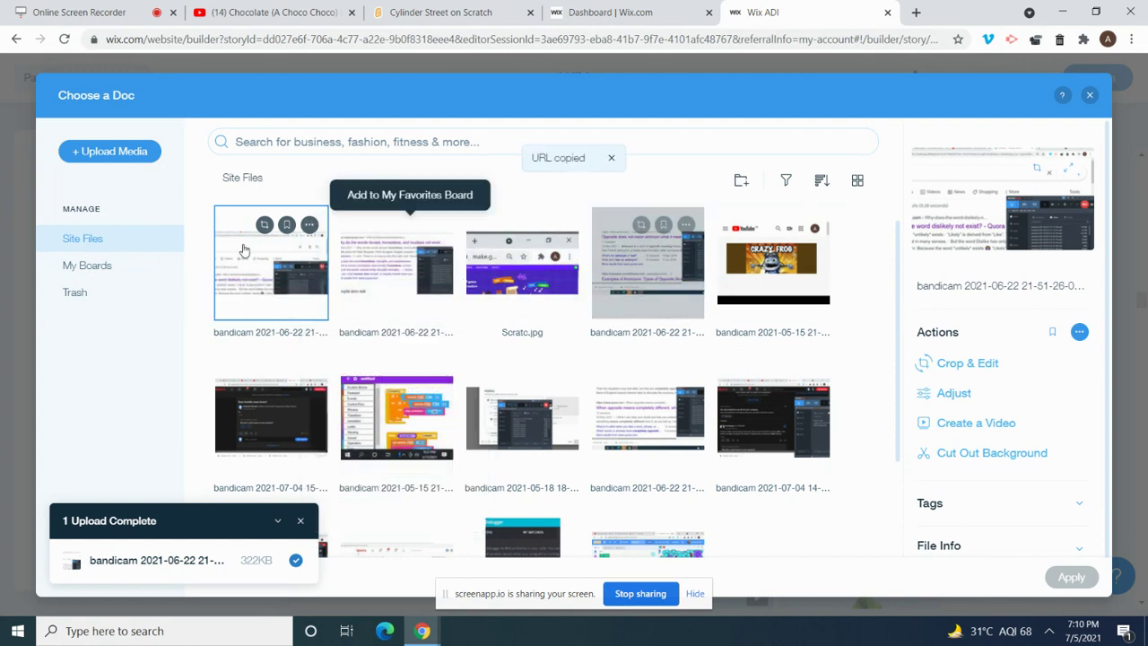
left_click(1089, 95)
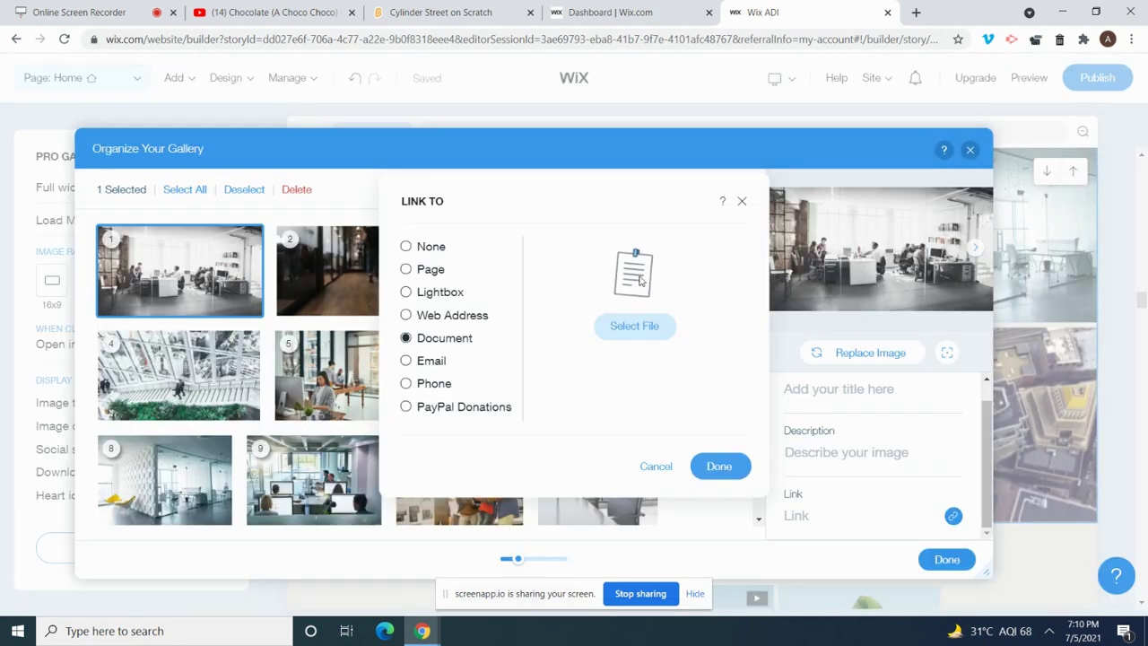
left_click(481, 316)
key("ctrl+v")
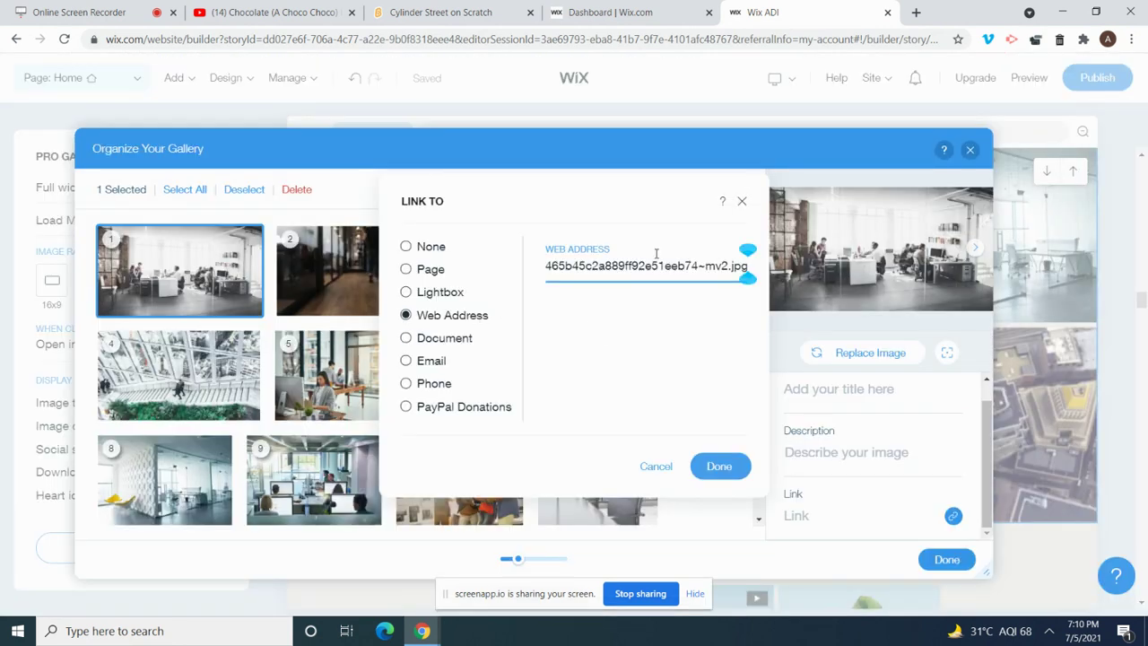
left_click(736, 472)
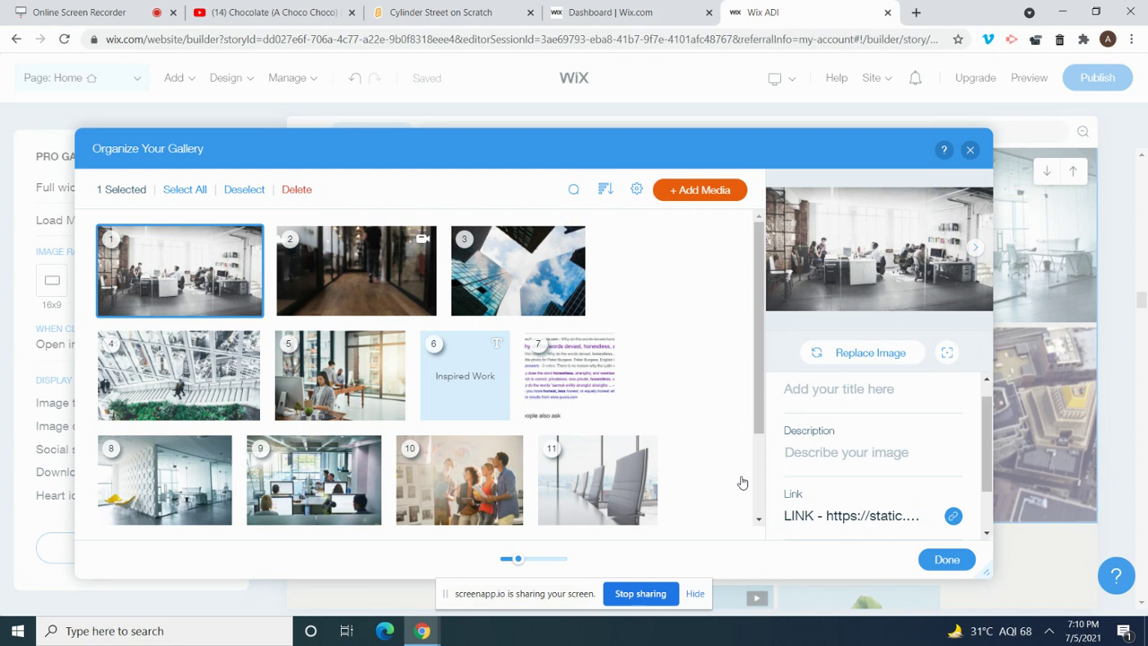
Step: Check the web address link assigned to gallery image 1, leaving its link settings without changes
scroll(742, 483, "down", 2)
left_click(839, 515)
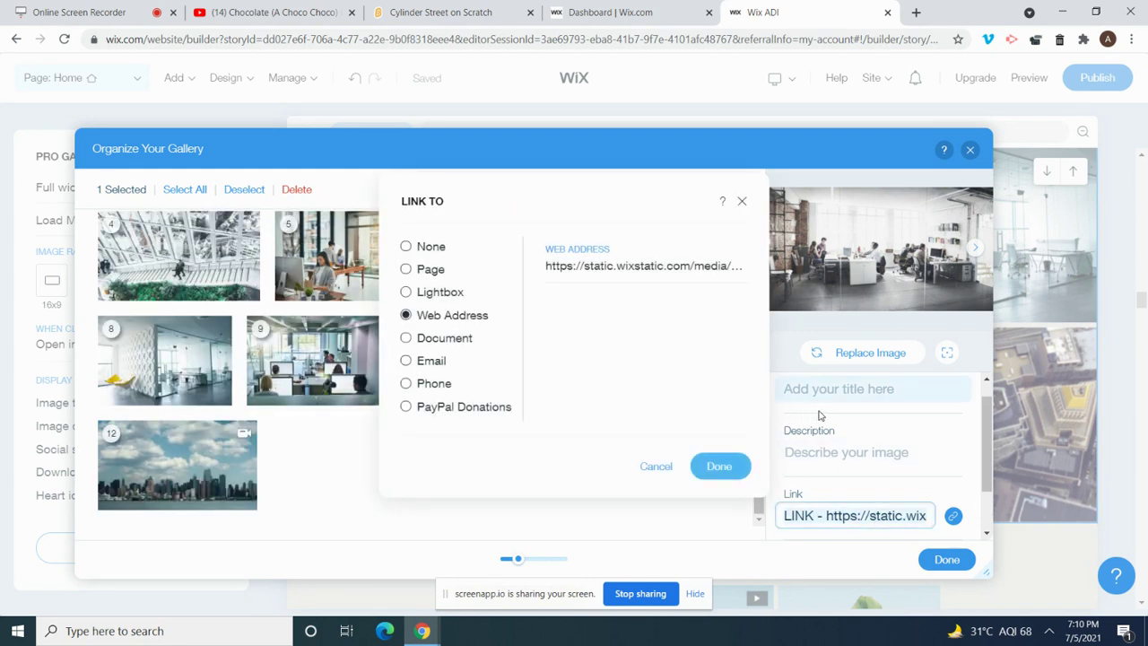
left_click(741, 206)
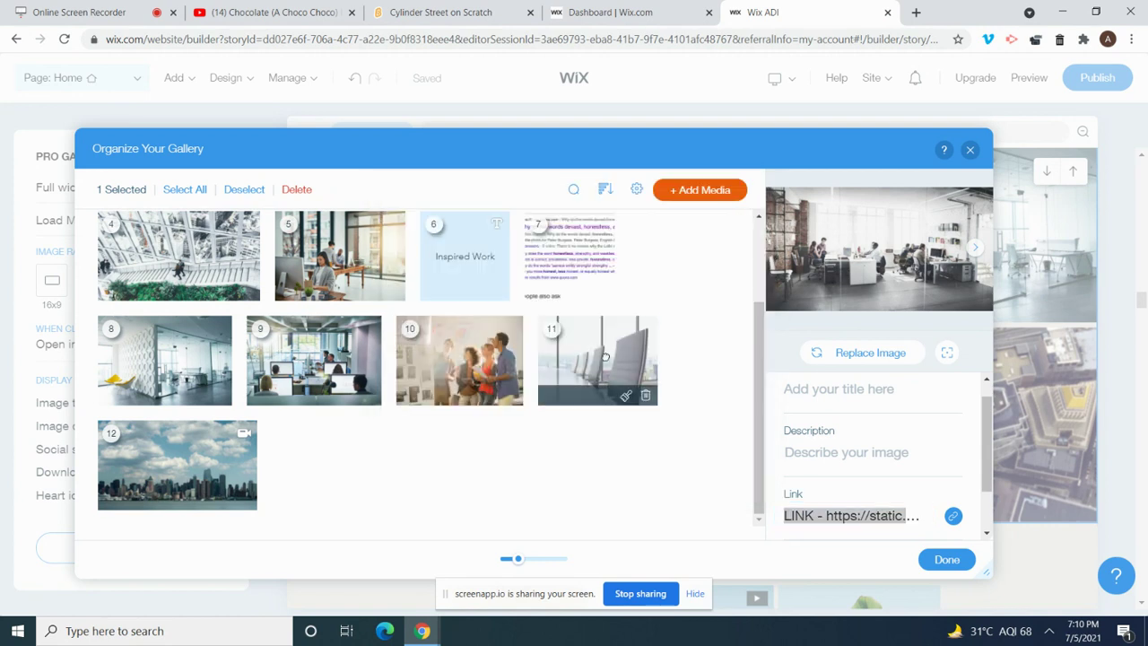
left_click(598, 359)
left_click(861, 352)
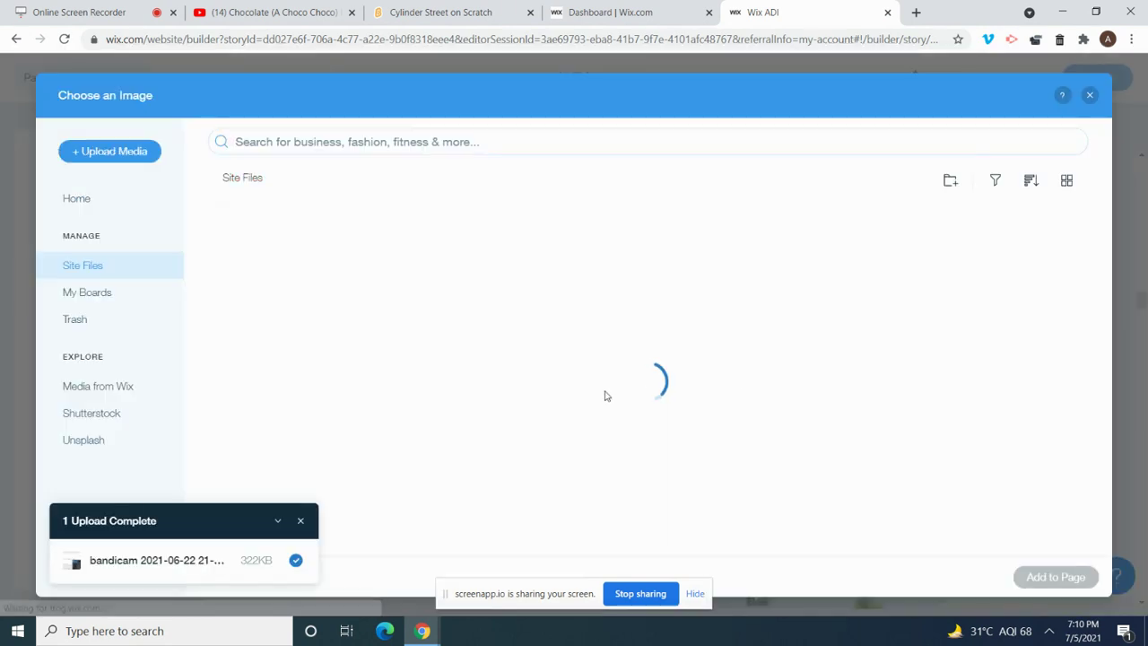
left_click(140, 152)
left_click(600, 375)
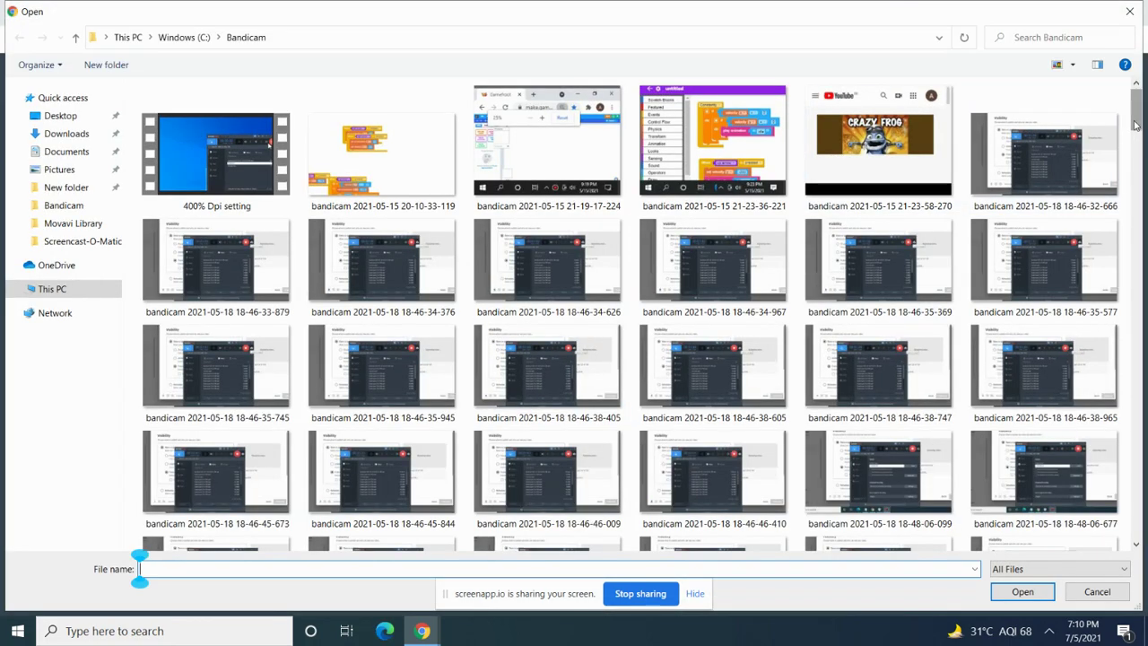
left_click_drag(1136, 125, 1139, 440)
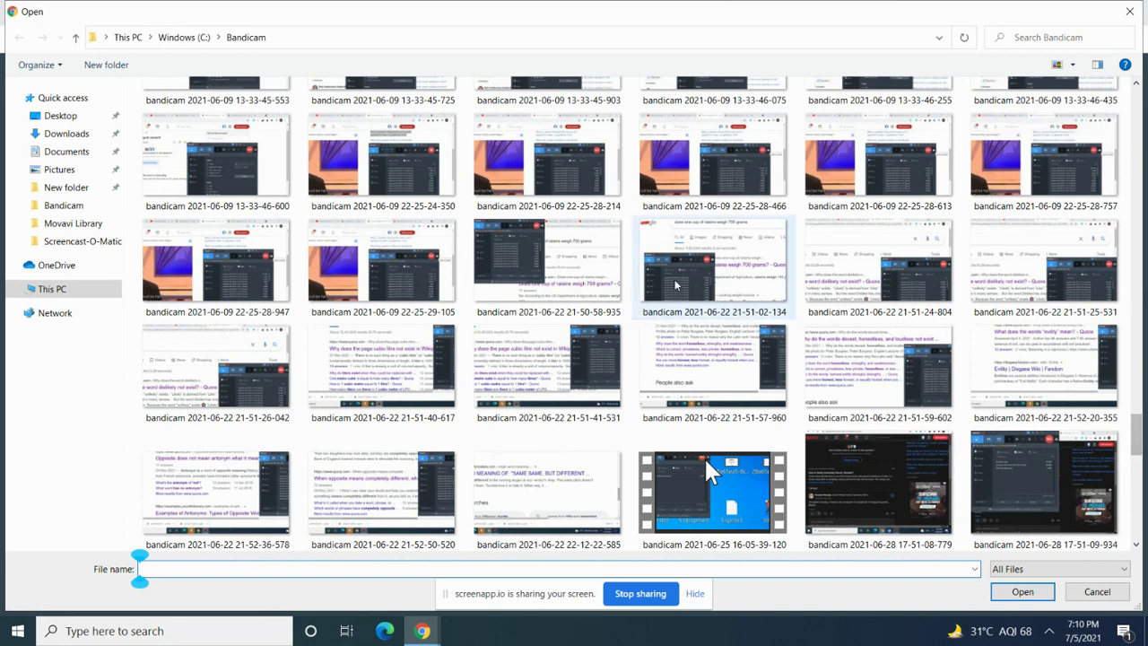
left_click(574, 267)
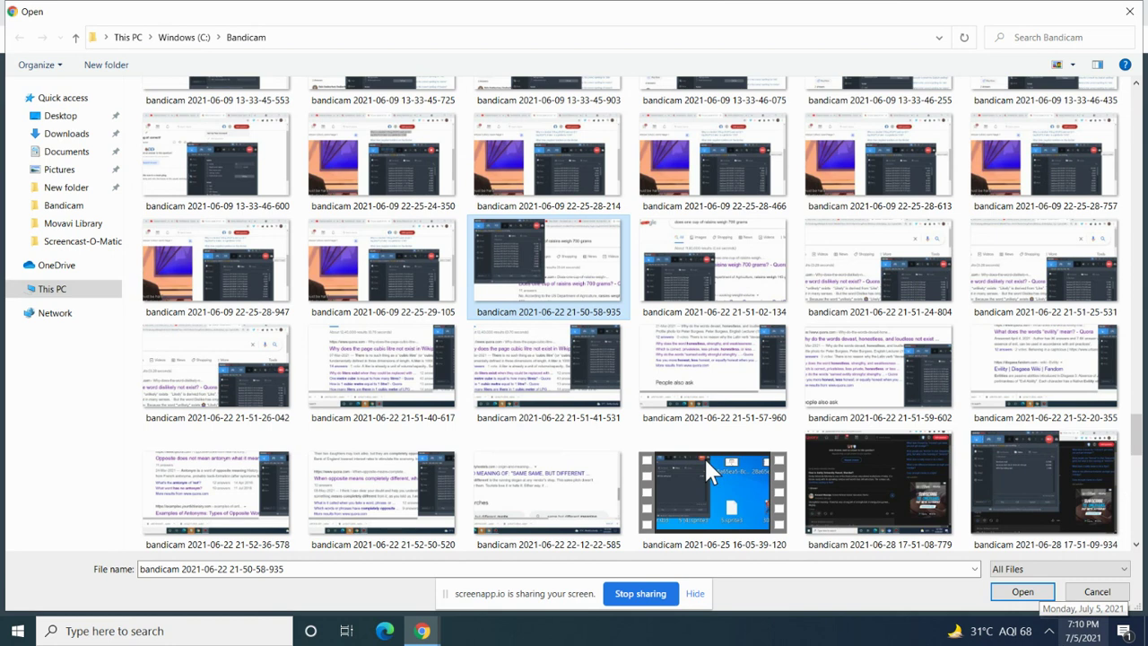
left_click(1027, 594)
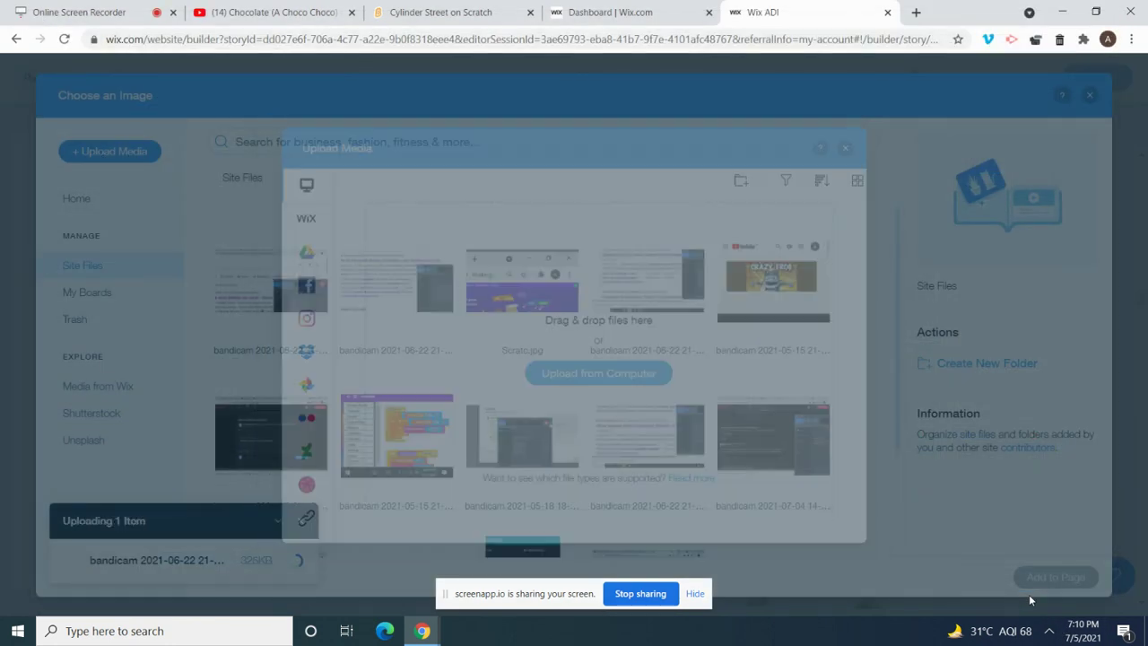
key("ctrl+1")
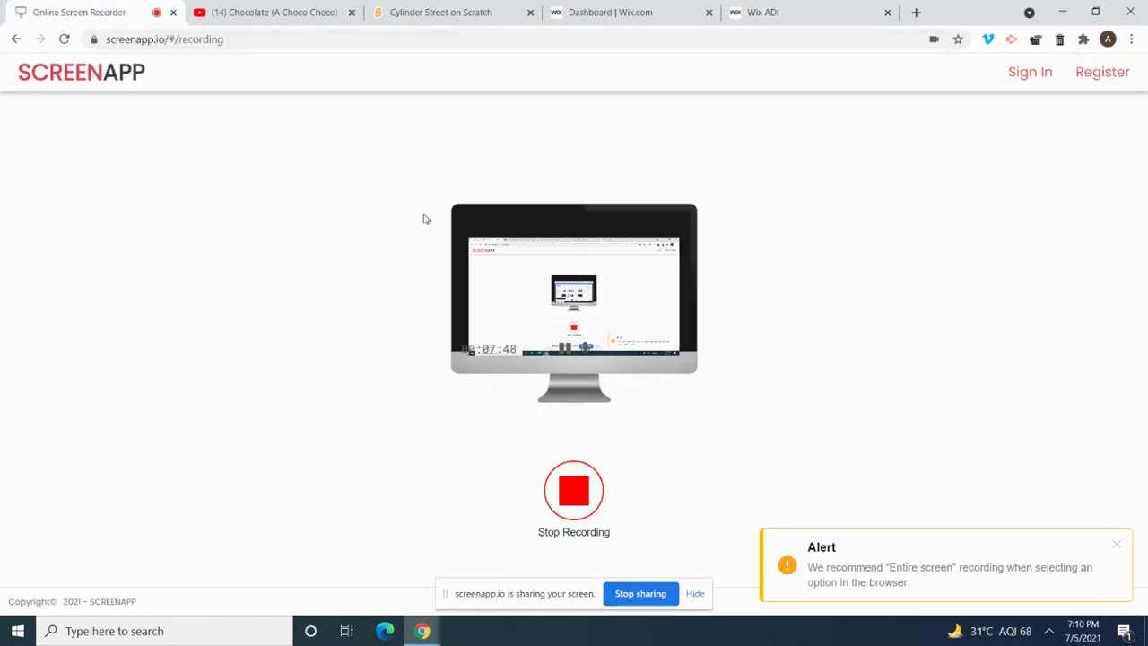
left_click(592, 11)
left_click(762, 12)
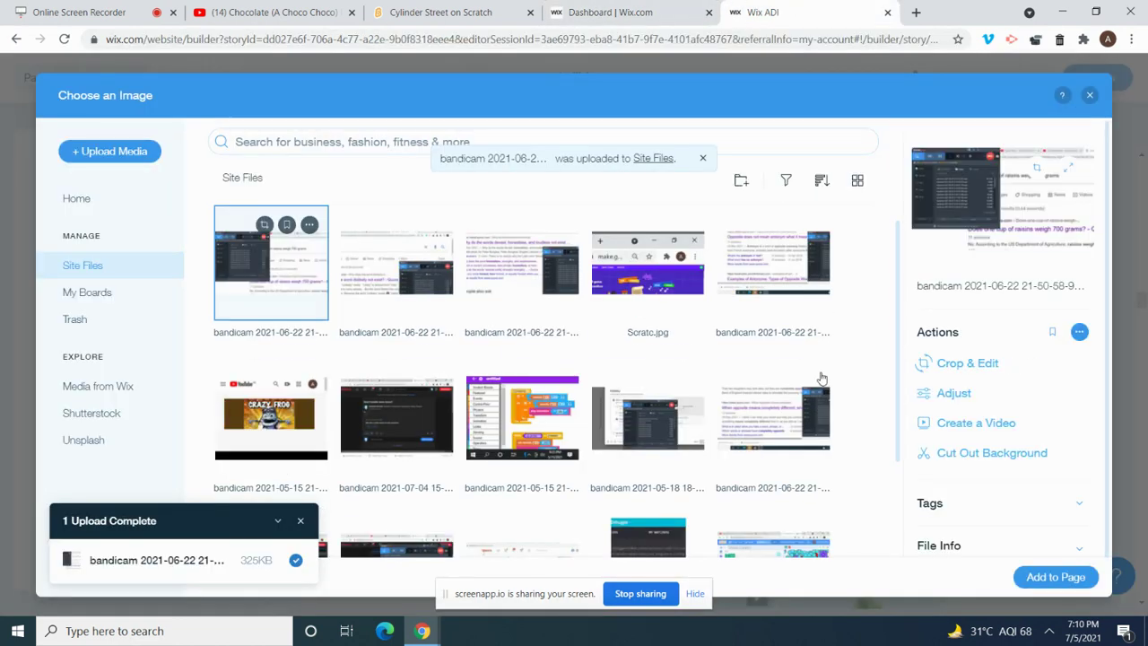
Step: Add the selected uploaded screenshot to the gallery in place of image 11
left_click(1058, 577)
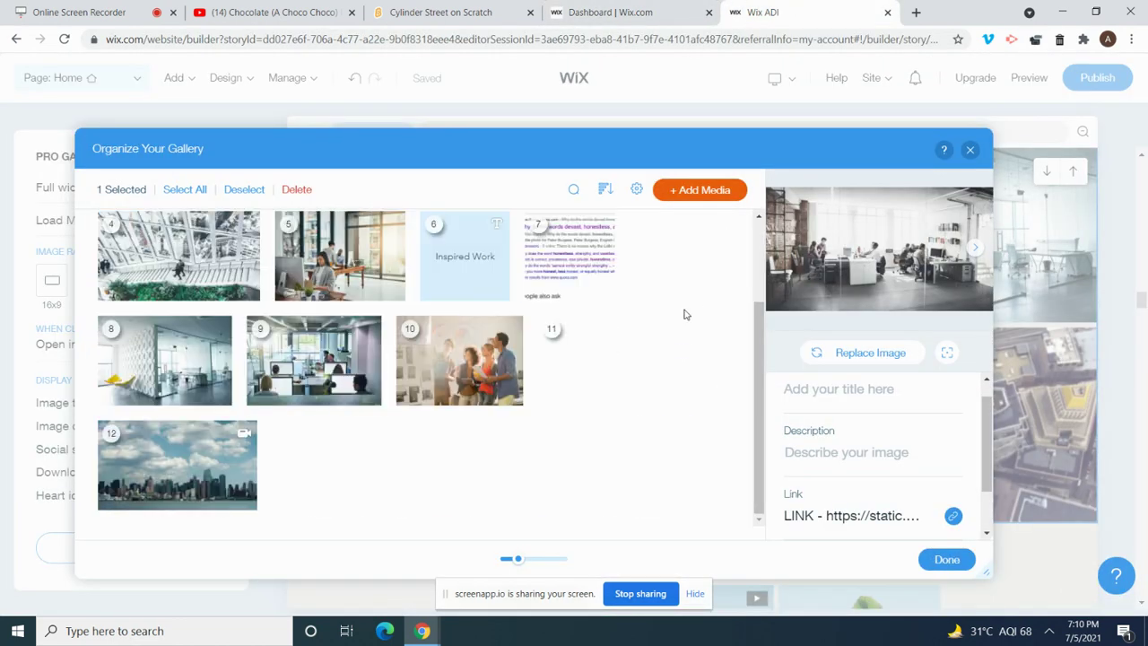